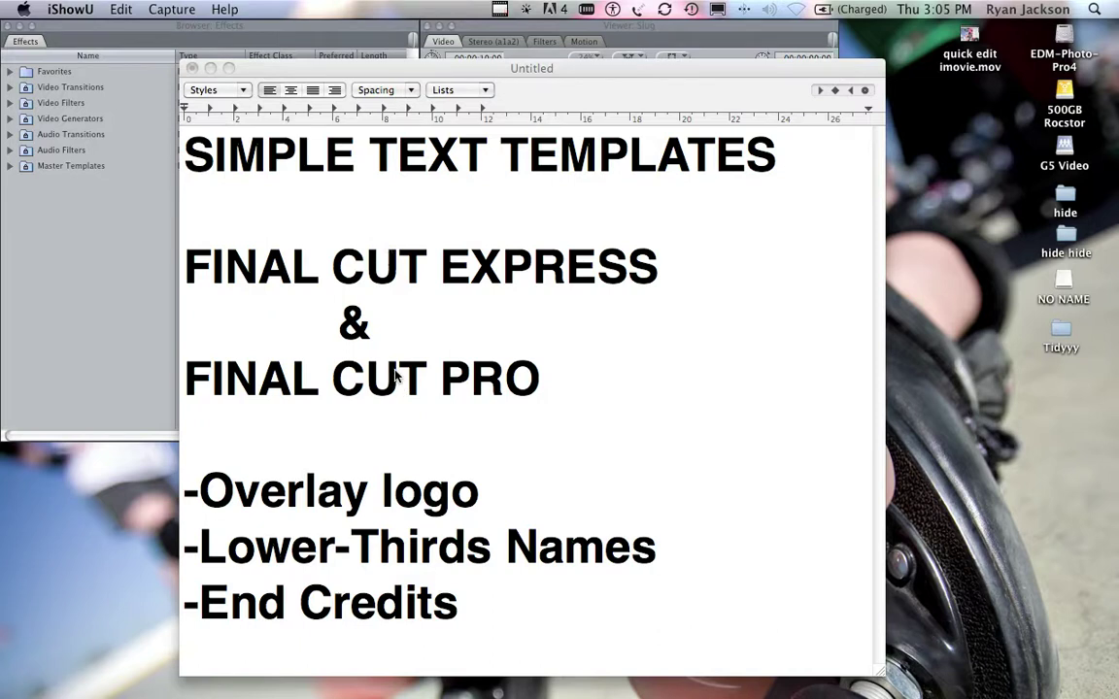
Step: Review the Overlay logo, Lower-Thirds Names and End Credits lines in the TextEdit notes, then minimize them
{"action": "left_click", "coordinate": [555, 402]}
{"action": "left_click_drag", "start_coordinate": [480, 491], "coordinate": [153, 486]}
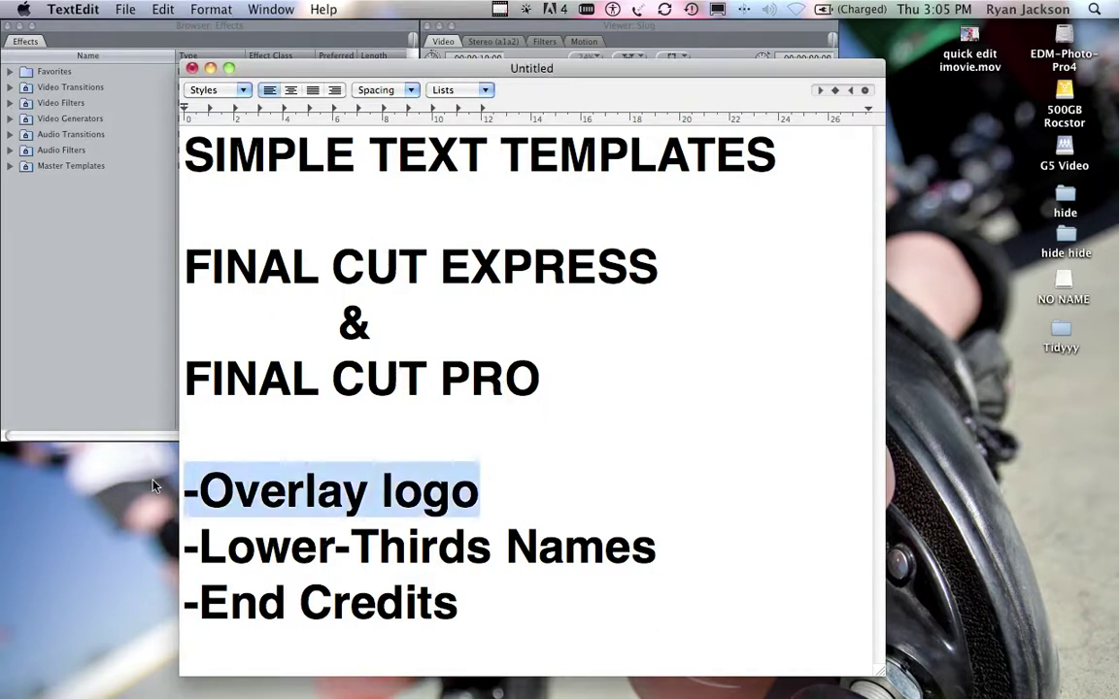
{"action": "left_click", "coordinate": [223, 481]}
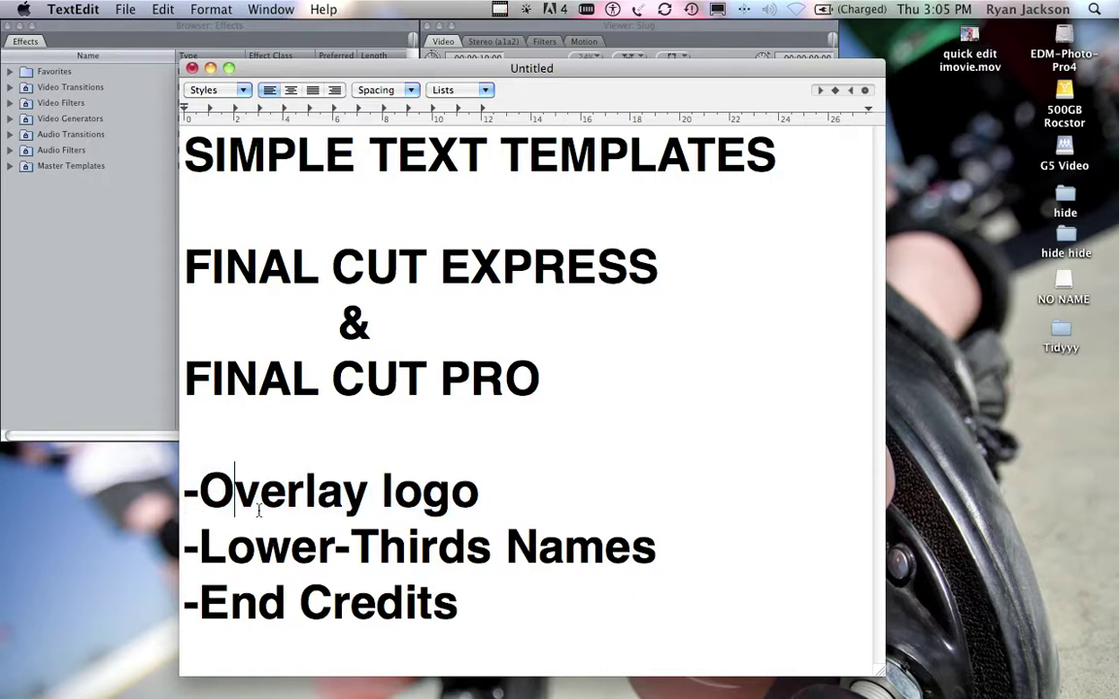
{"action": "mouse_move", "coordinate": [206, 547]}
{"action": "left_mouse_down"}
{"action": "mouse_move", "coordinate": [679, 582]}
{"action": "mouse_move", "coordinate": [679, 539]}
{"action": "mouse_move", "coordinate": [184, 547]}
{"action": "left_mouse_up"}
{"action": "left_click", "coordinate": [340, 547]}
{"action": "left_click_drag", "start_coordinate": [200, 602], "coordinate": [495, 621]}
{"action": "left_click", "coordinate": [495, 622]}
{"action": "left_click", "coordinate": [93, 230]}
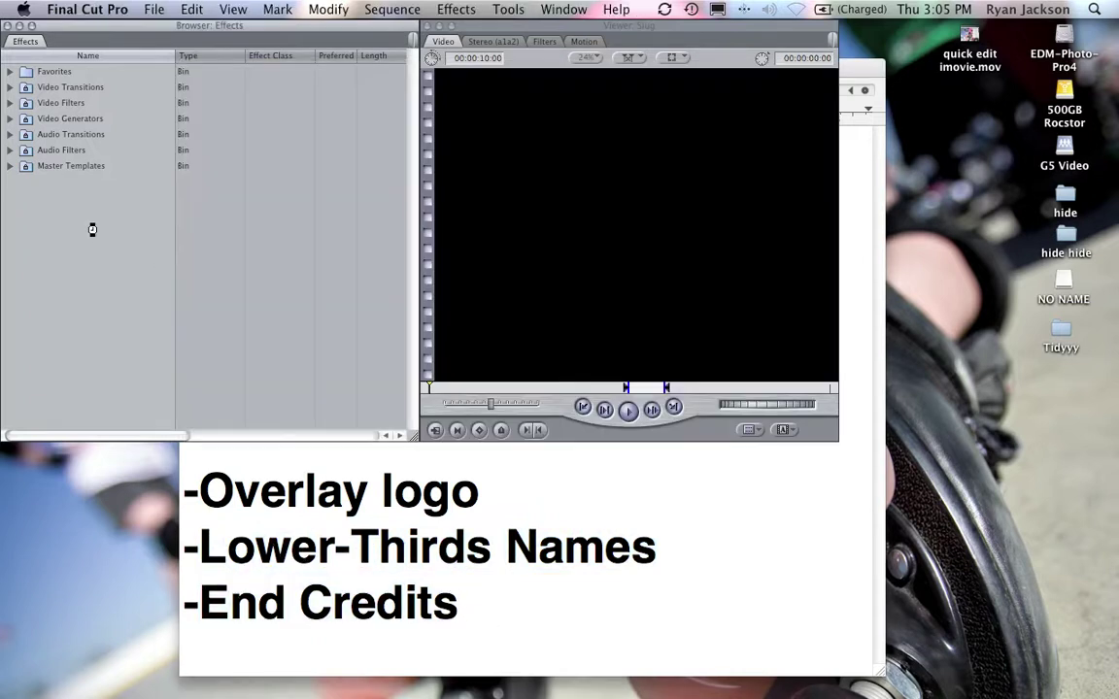
{"action": "left_click", "coordinate": [438, 469]}
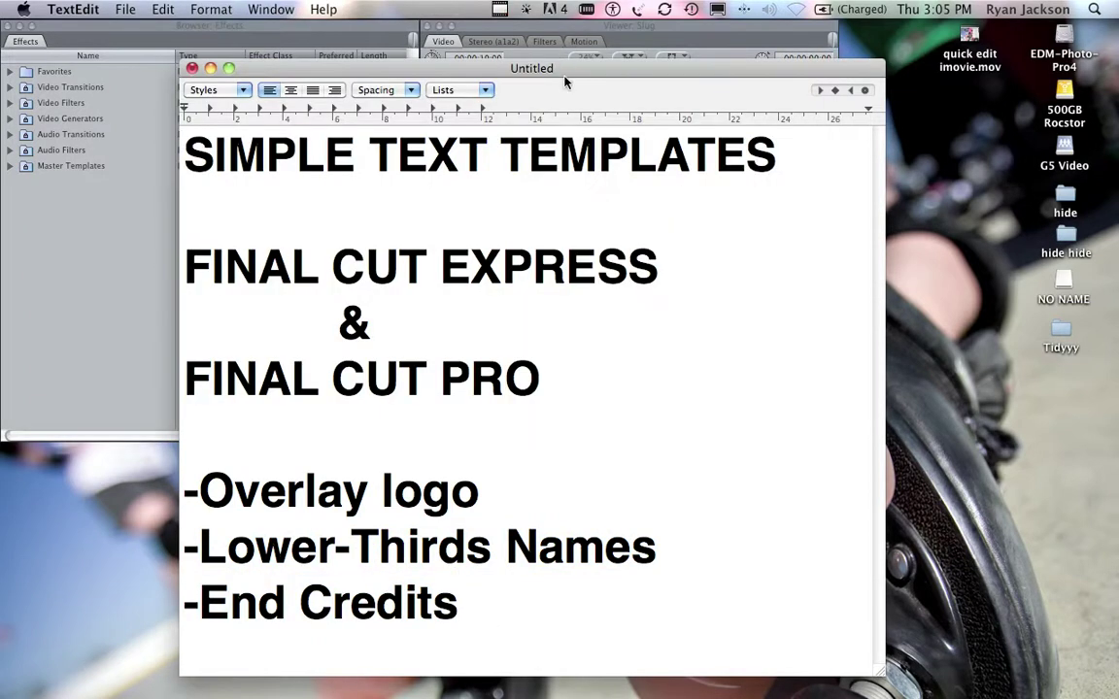
{"action": "left_click", "coordinate": [190, 61]}
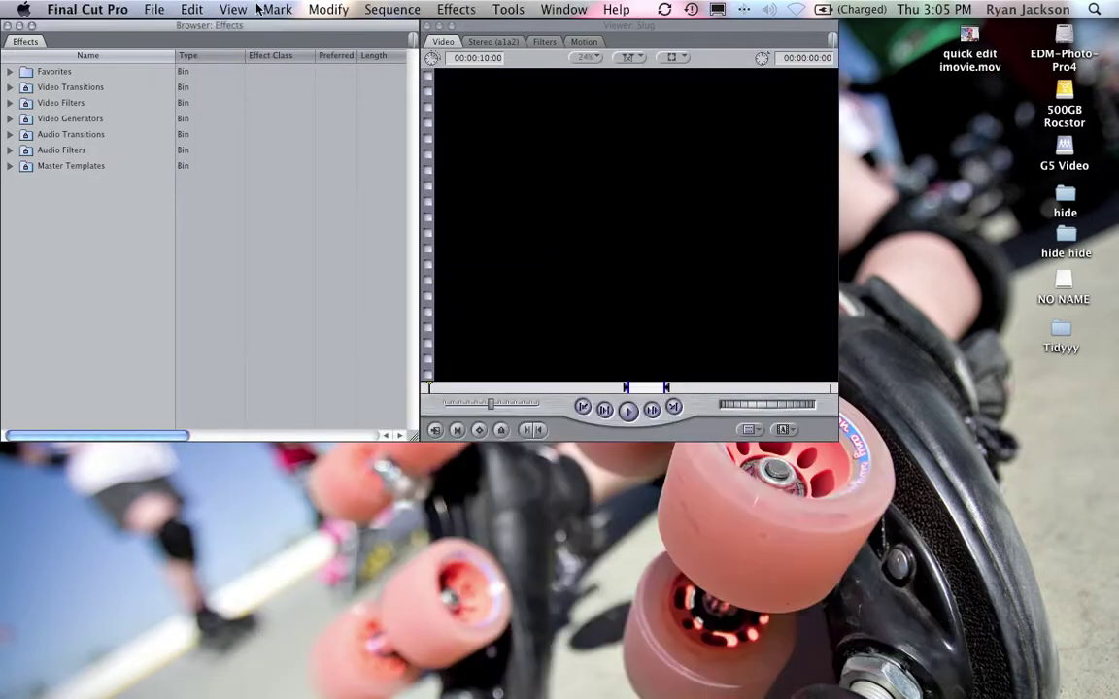
Step: Apply the HD HDV-Apple Intermediate Codec 720p30 Easy Setup at 29.97 fps
{"action": "left_click", "coordinate": [89, 9]}
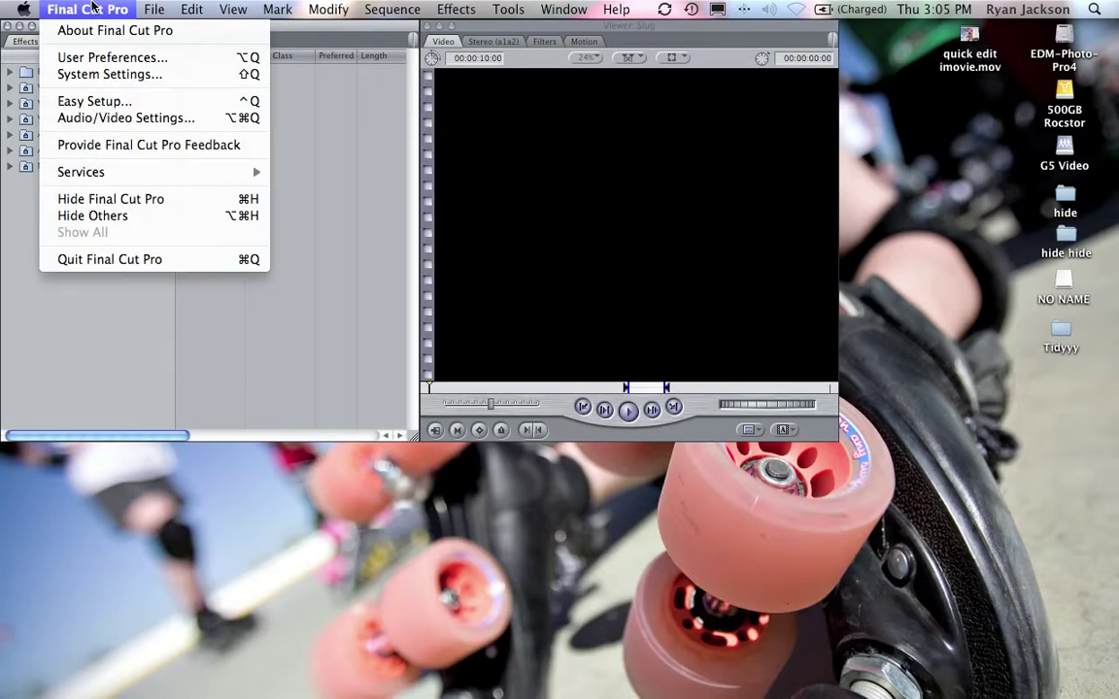
{"action": "left_click", "coordinate": [98, 101]}
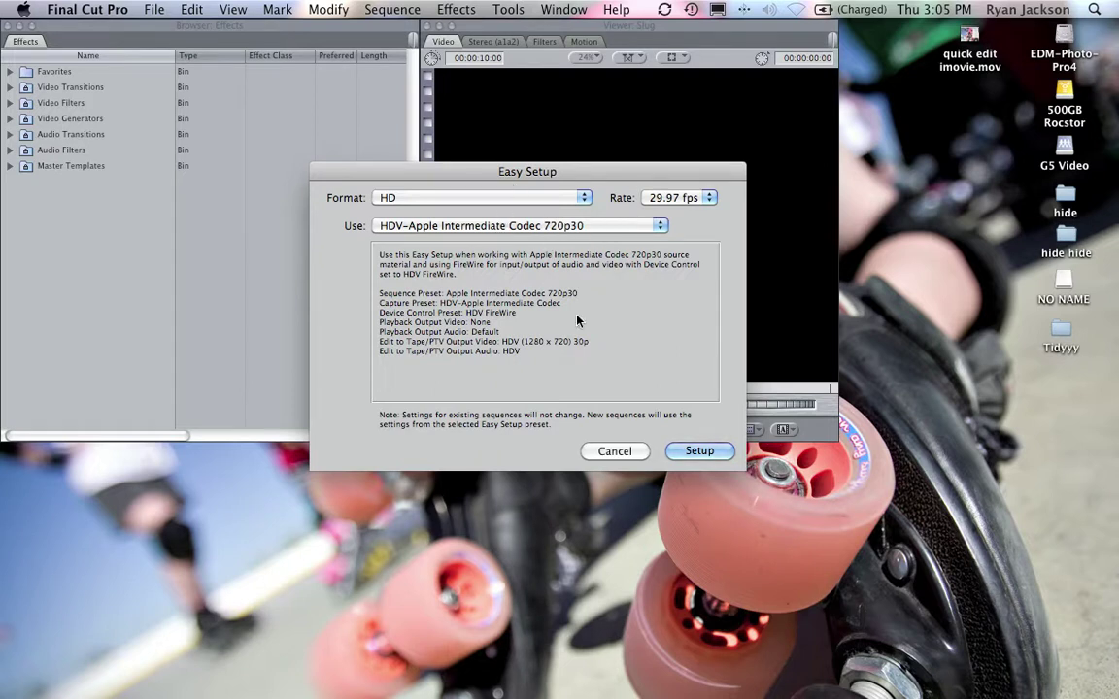
{"action": "left_click", "coordinate": [698, 450]}
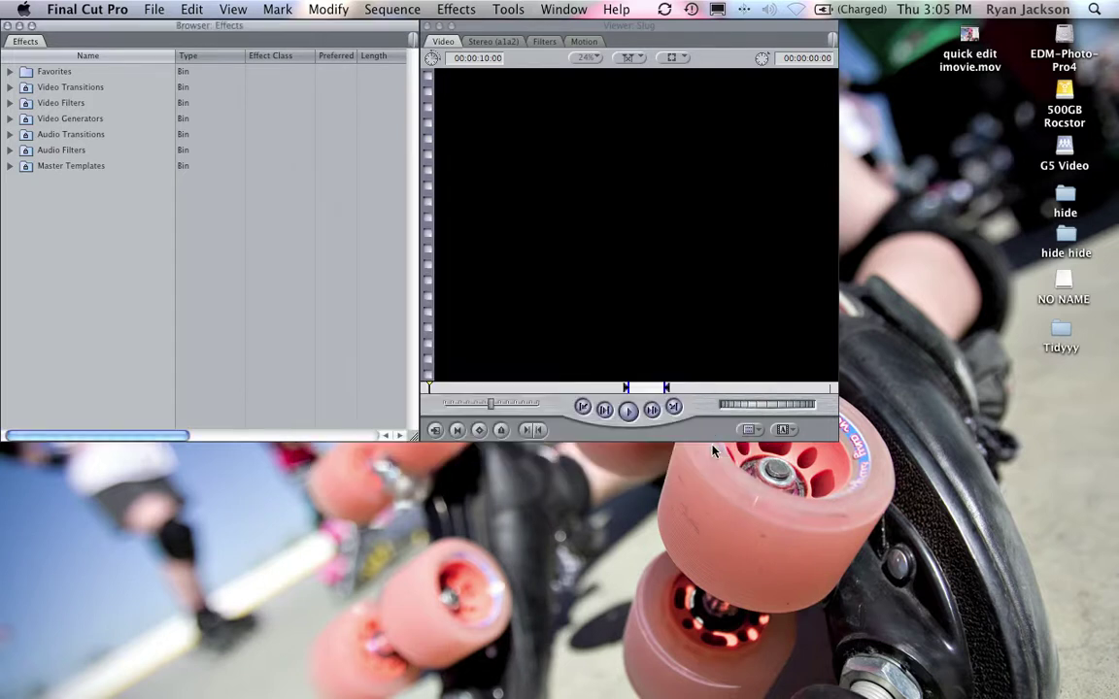
Step: Create Untitled Project 2 with an empty Sequence 1 and apply the Standard window arrangement
{"action": "left_click", "coordinate": [155, 9]}
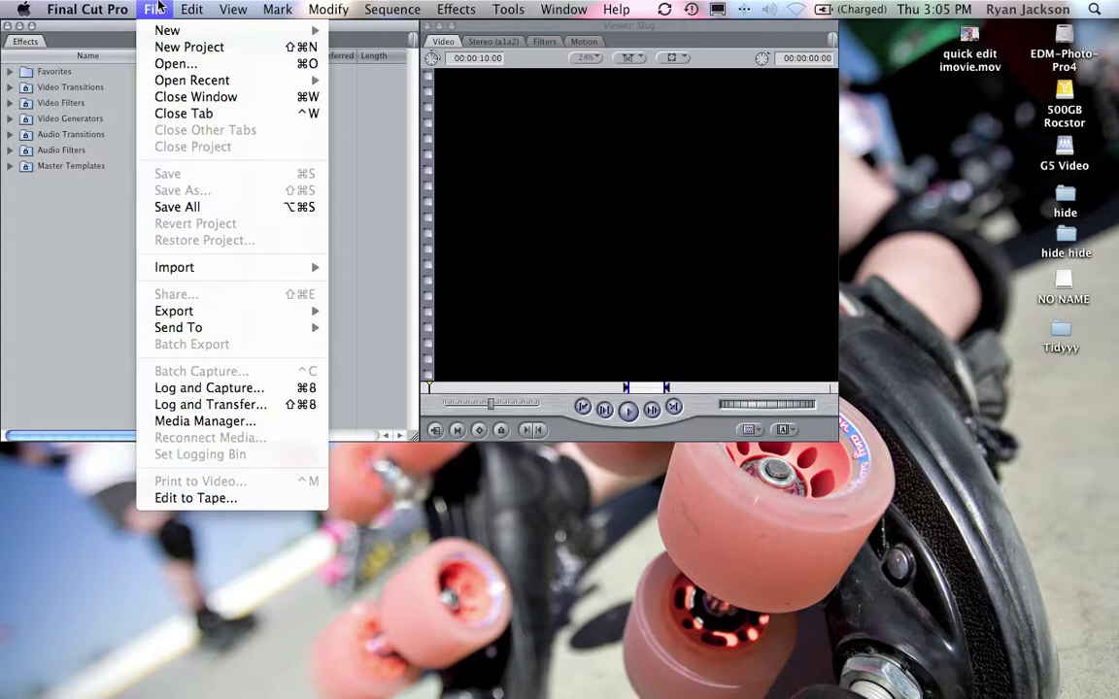
{"action": "left_click", "coordinate": [173, 47]}
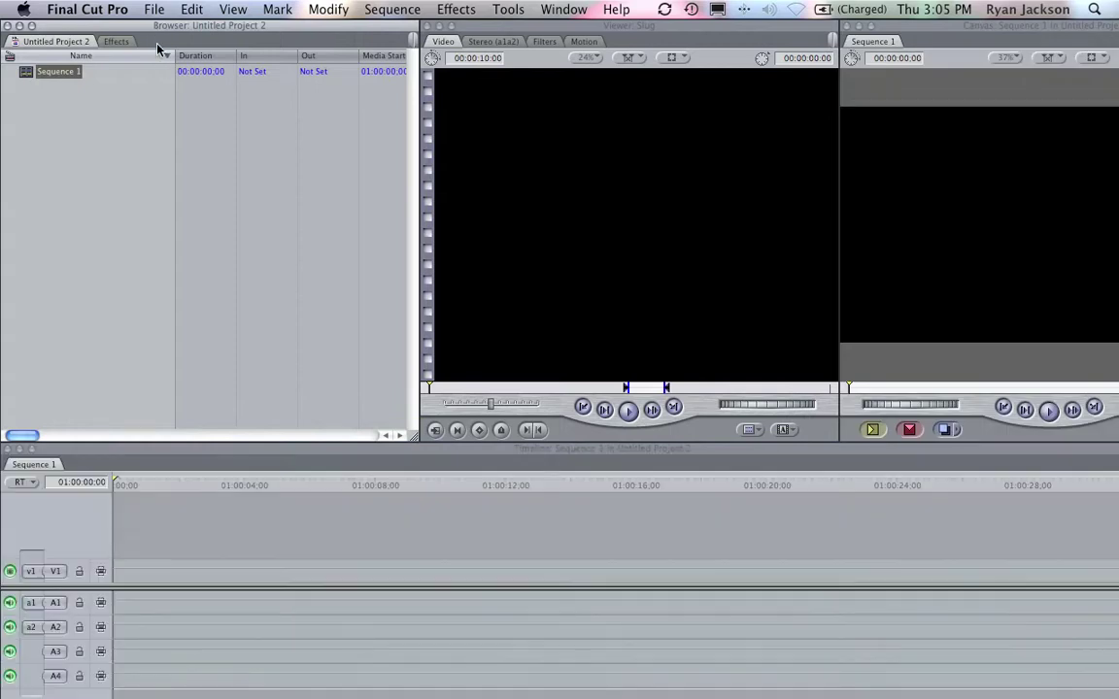
{"action": "left_click", "coordinate": [564, 10]}
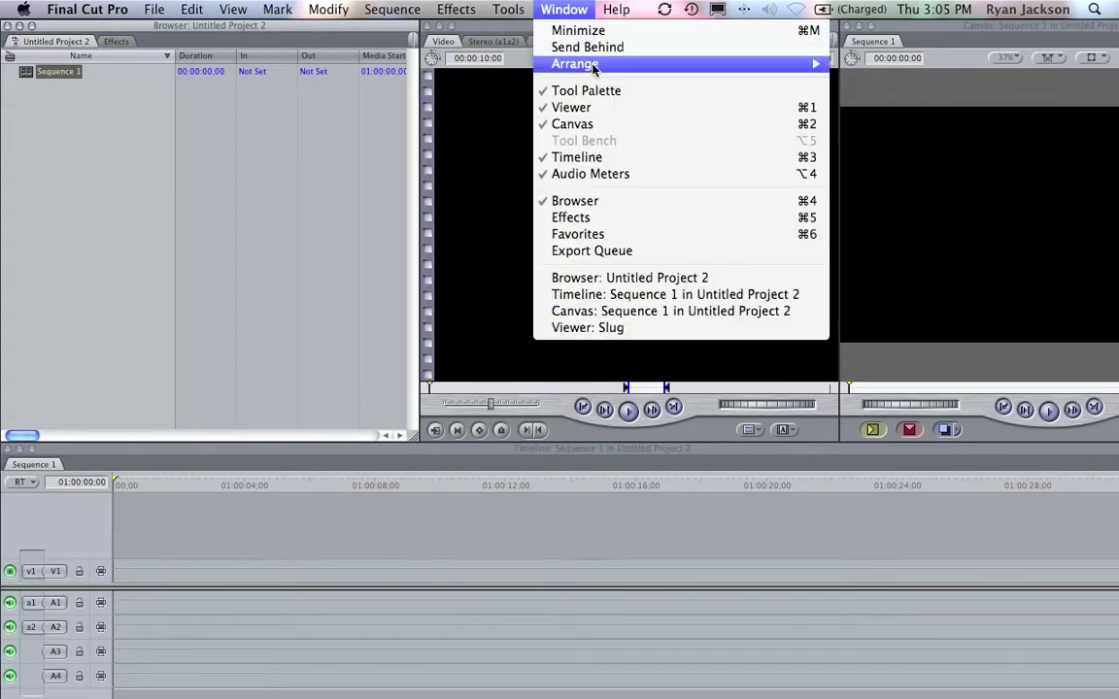
{"action": "mouse_move", "coordinate": [582, 63]}
{"action": "left_click", "coordinate": [863, 142]}
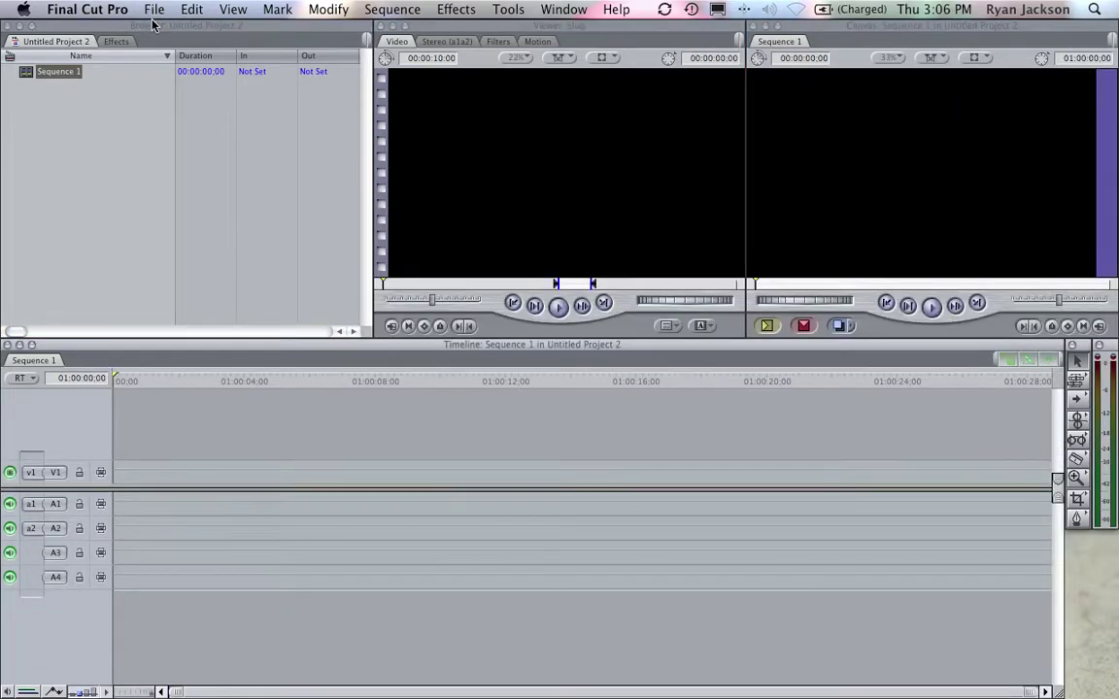
{"action": "left_click", "coordinate": [151, 10]}
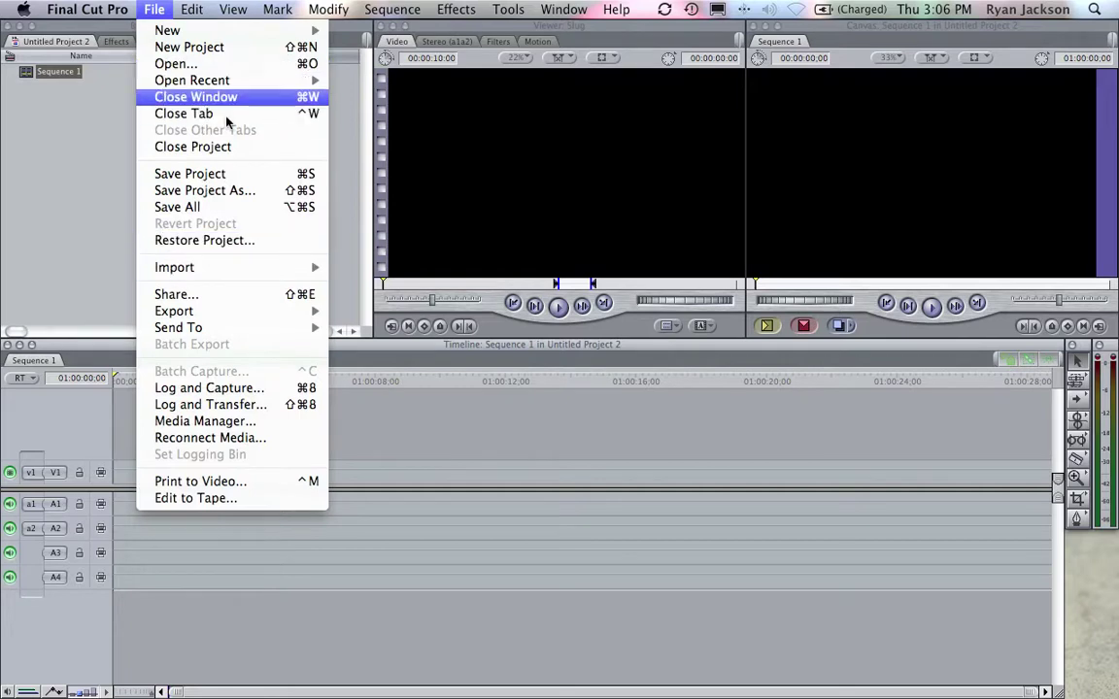
Step: Save the project as Text Templates.fcp in the Documents folder
{"action": "left_click", "coordinate": [230, 191]}
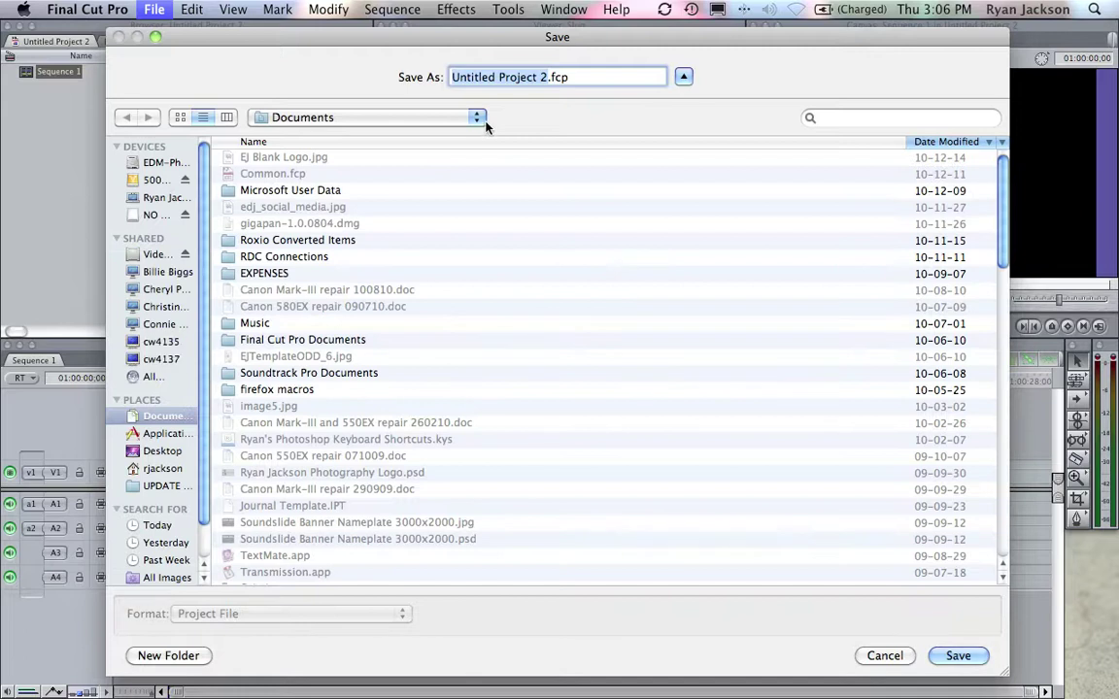
{"action": "type", "text": "Text Templates"}
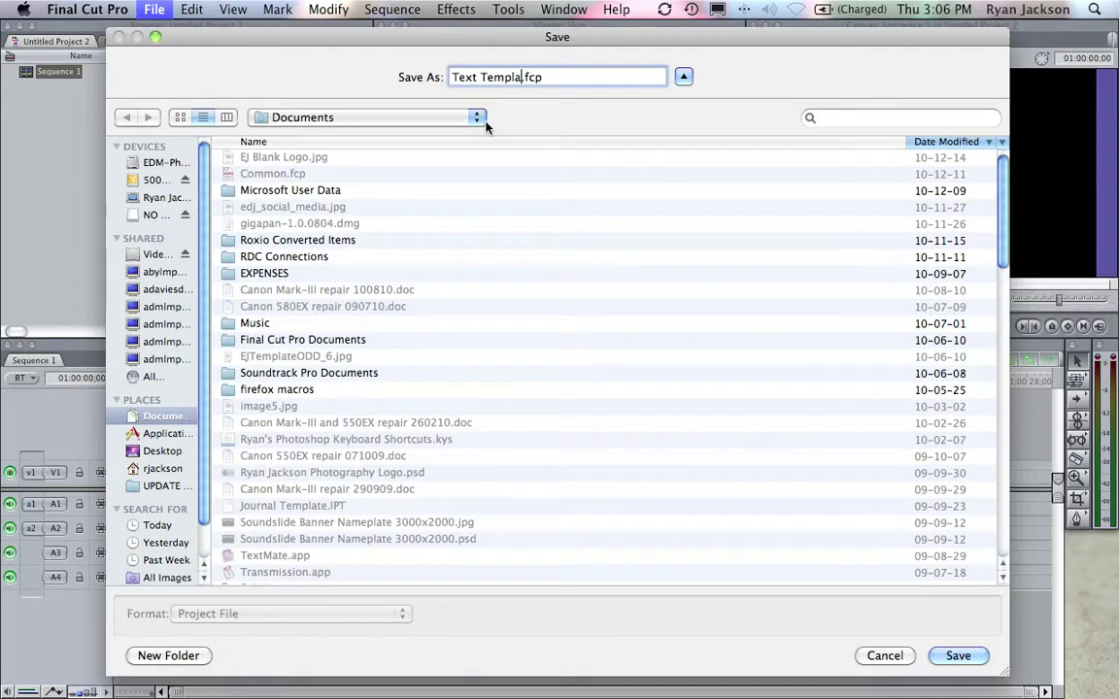
{"action": "left_click", "coordinate": [164, 420]}
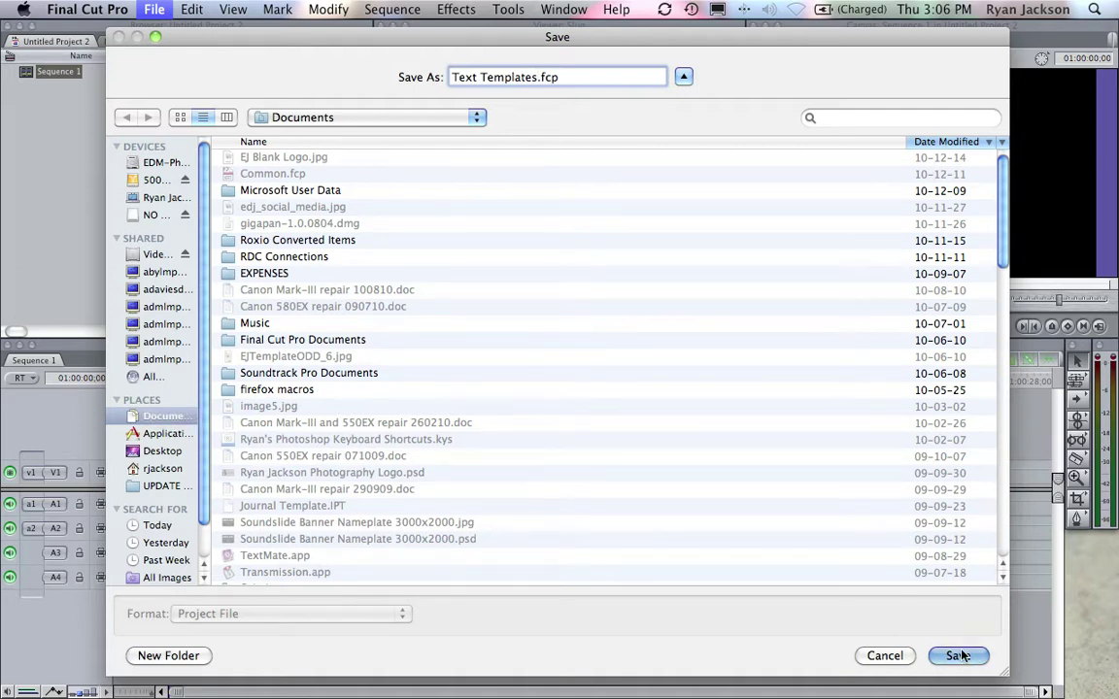
{"action": "left_click", "coordinate": [958, 656]}
Step: Select and then deselect Sequence 1 in the Browser
{"action": "left_click", "coordinate": [56, 74]}
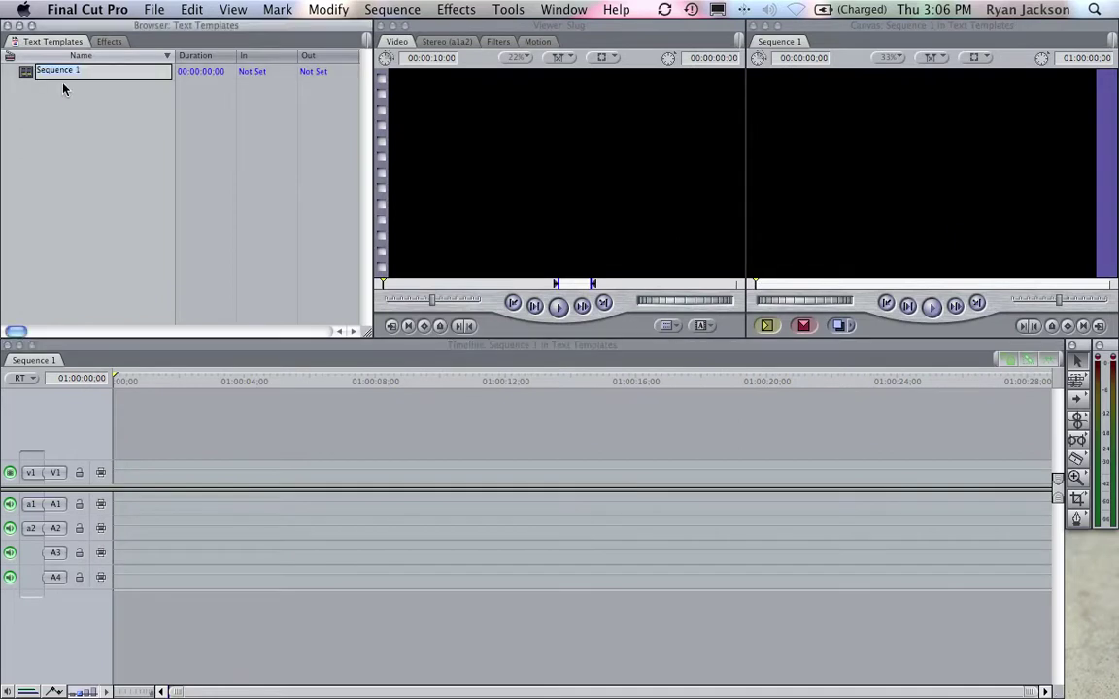
{"action": "left_click", "coordinate": [44, 85]}
{"action": "left_click", "coordinate": [24, 68]}
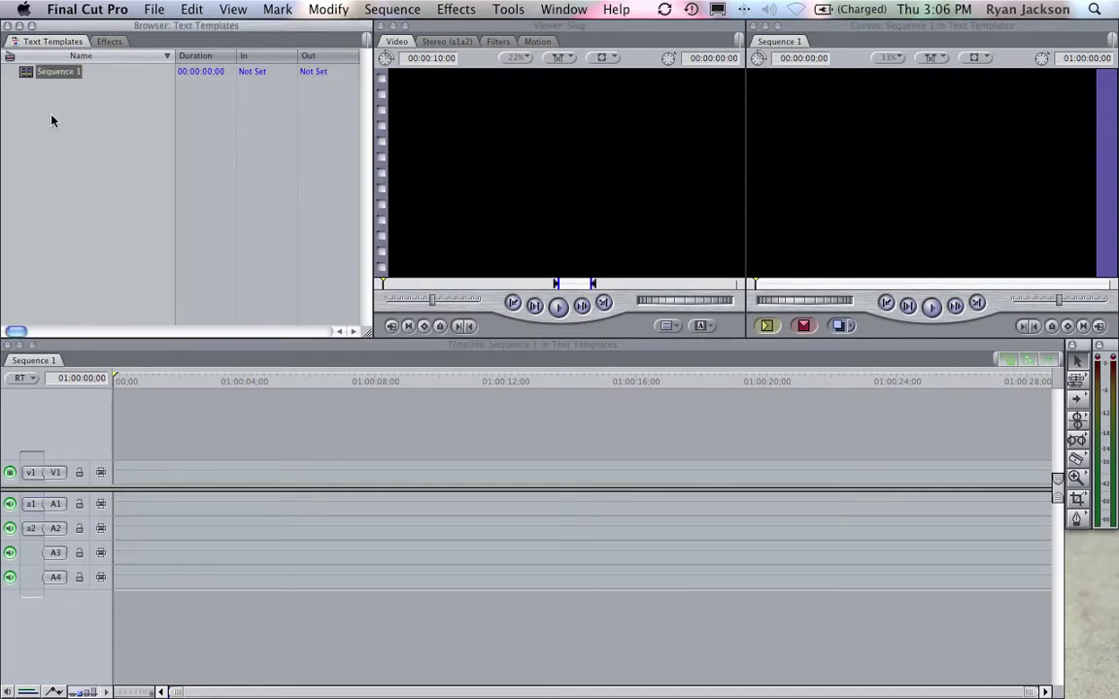
{"action": "left_click", "coordinate": [59, 97]}
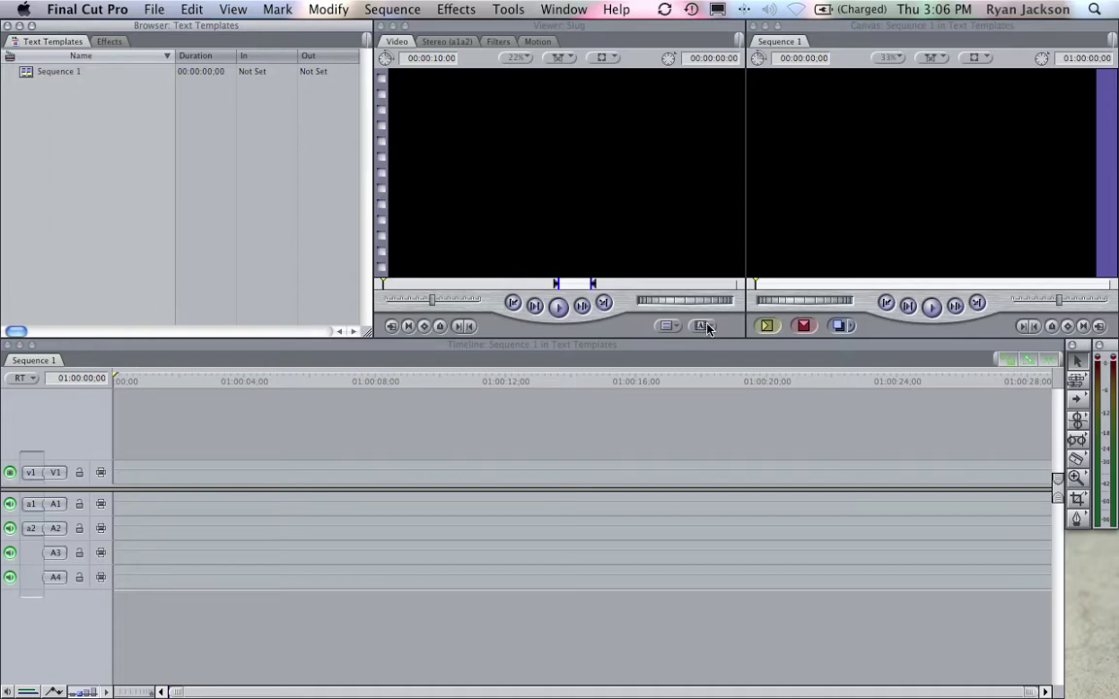
Step: Load the Text > Text generator in the Viewer and show its Lucida Grande, size 36 settings
{"action": "left_click", "coordinate": [627, 215]}
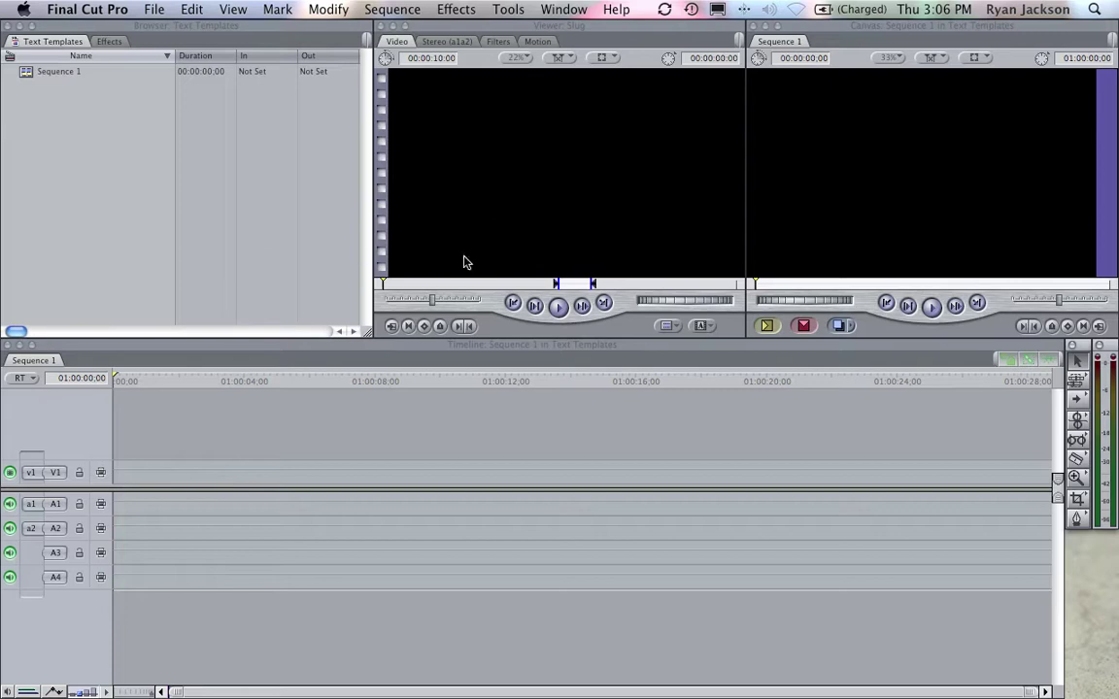
{"action": "left_click", "coordinate": [700, 325]}
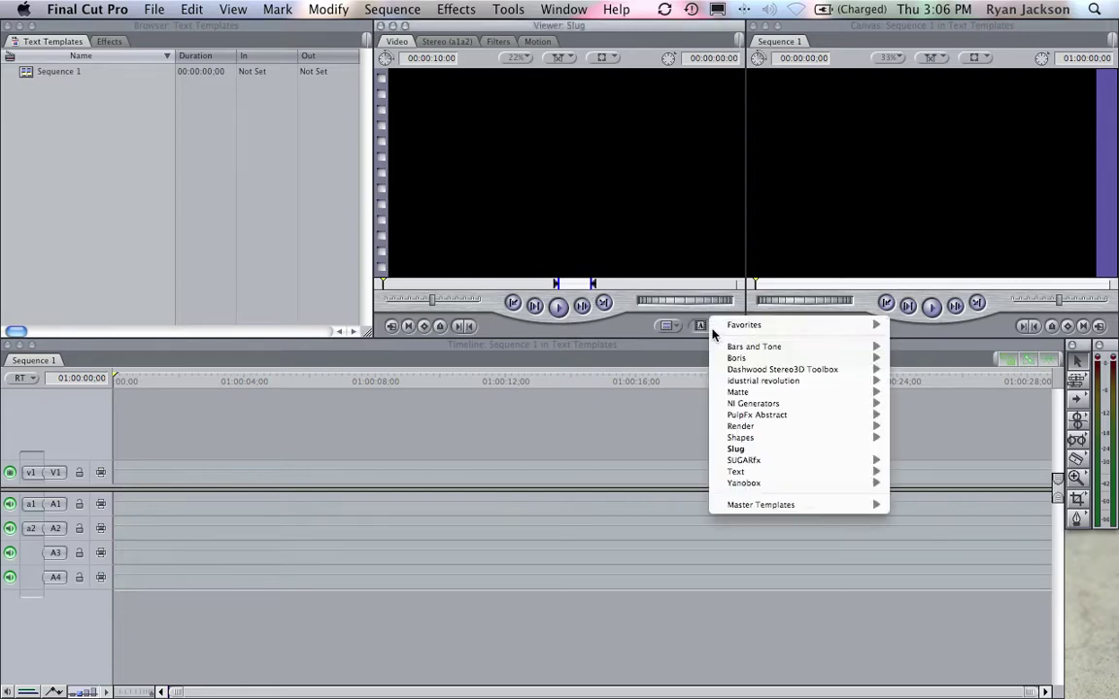
{"action": "mouse_move", "coordinate": [794, 472]}
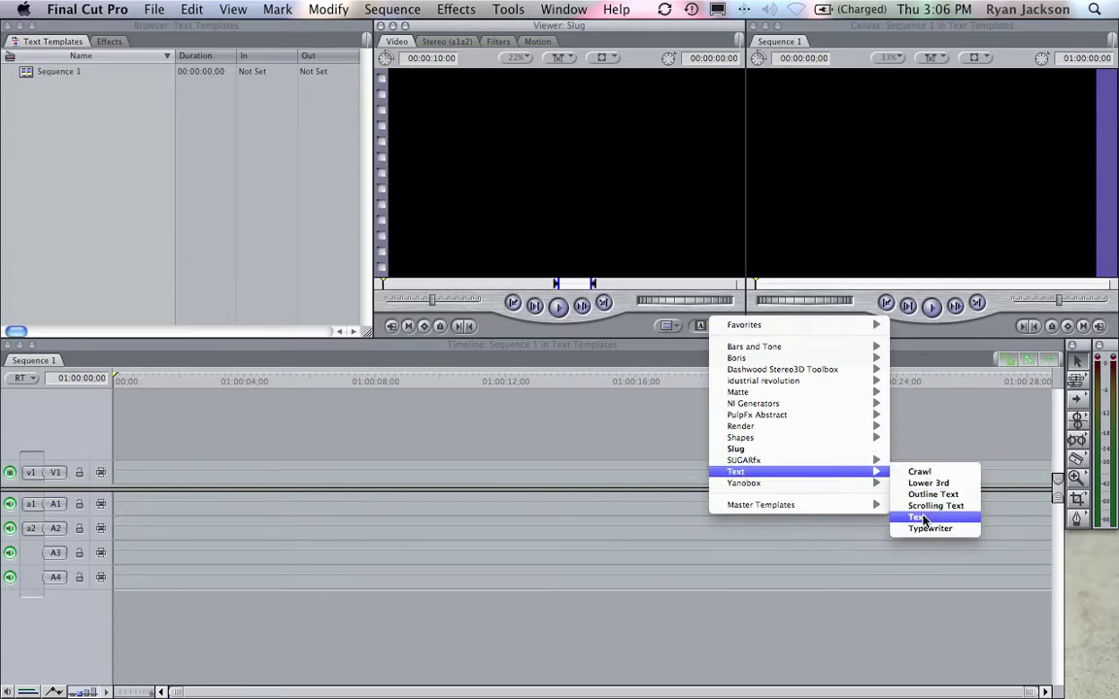
{"action": "left_click", "coordinate": [923, 519]}
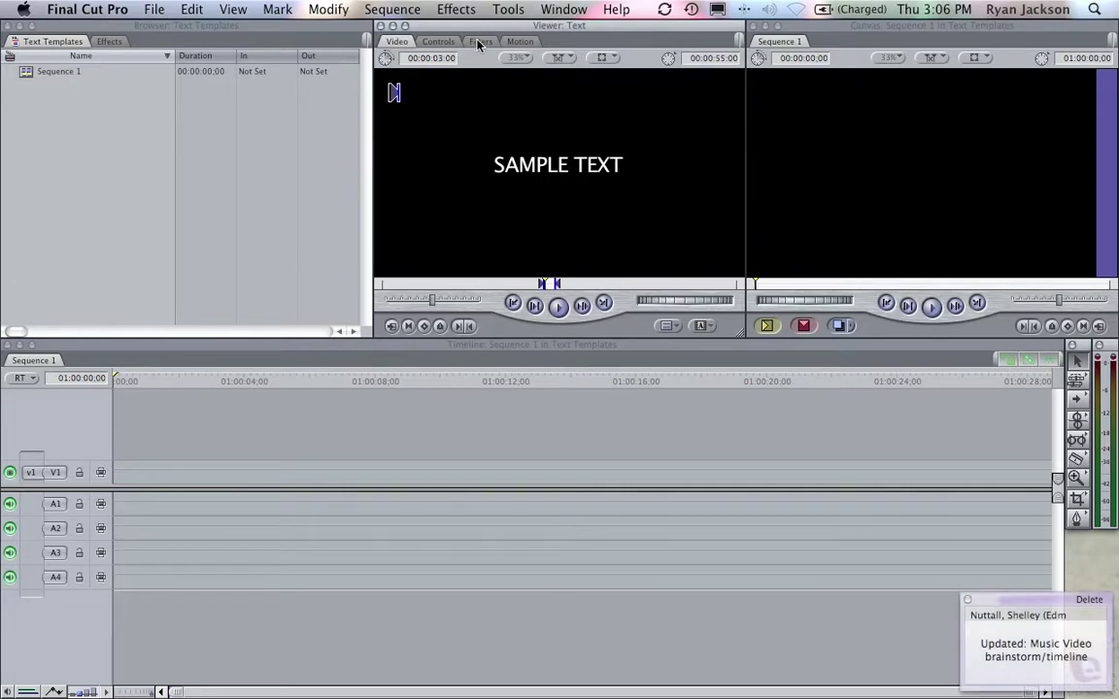
{"action": "left_click", "coordinate": [442, 42]}
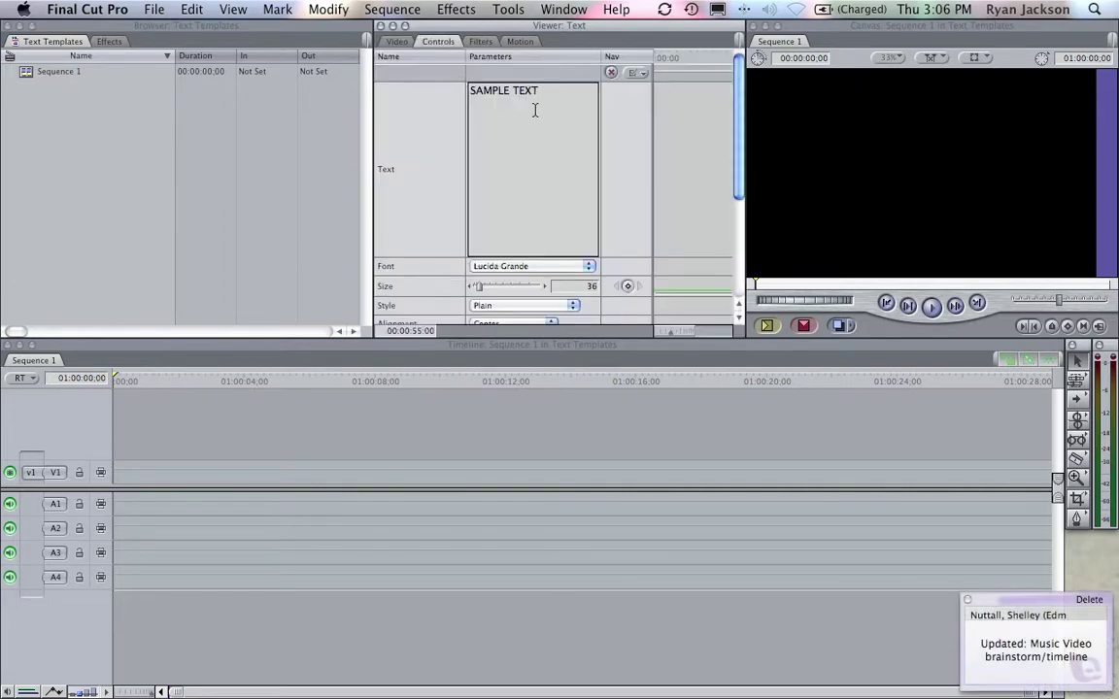
Step: Place the SAMPLE TEXT clip on V1 of Sequence 1 and open that timeline clip for editing
{"action": "left_click", "coordinate": [399, 42]}
{"action": "left_click_drag", "start_coordinate": [482, 145], "coordinate": [165, 473]}
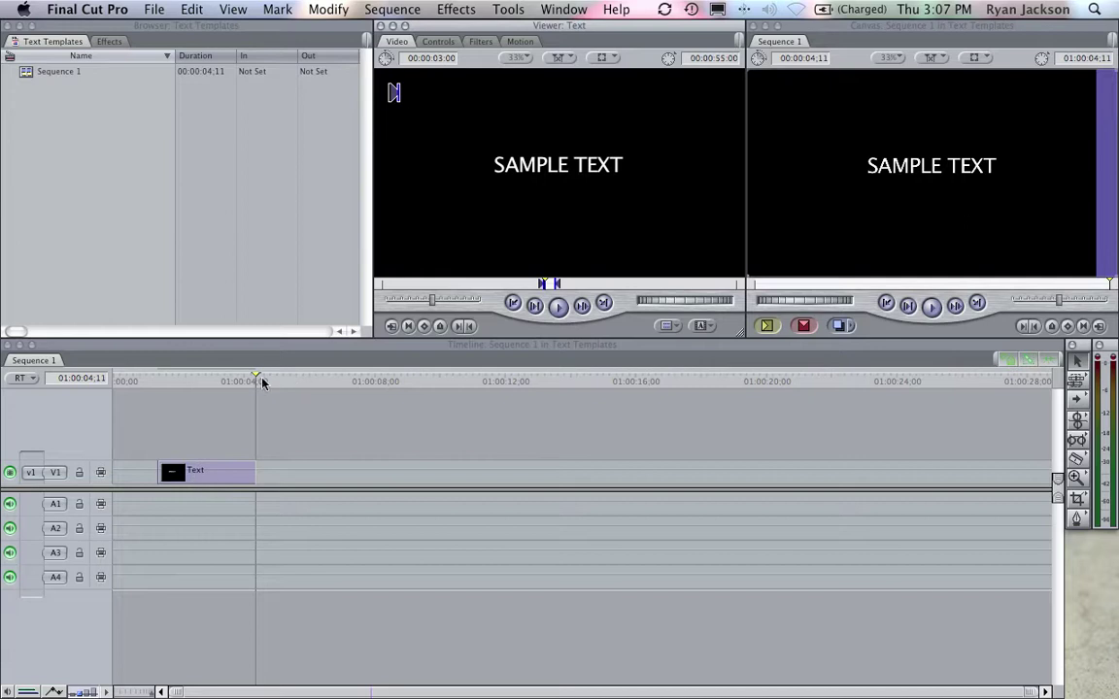
{"action": "left_click", "coordinate": [205, 381]}
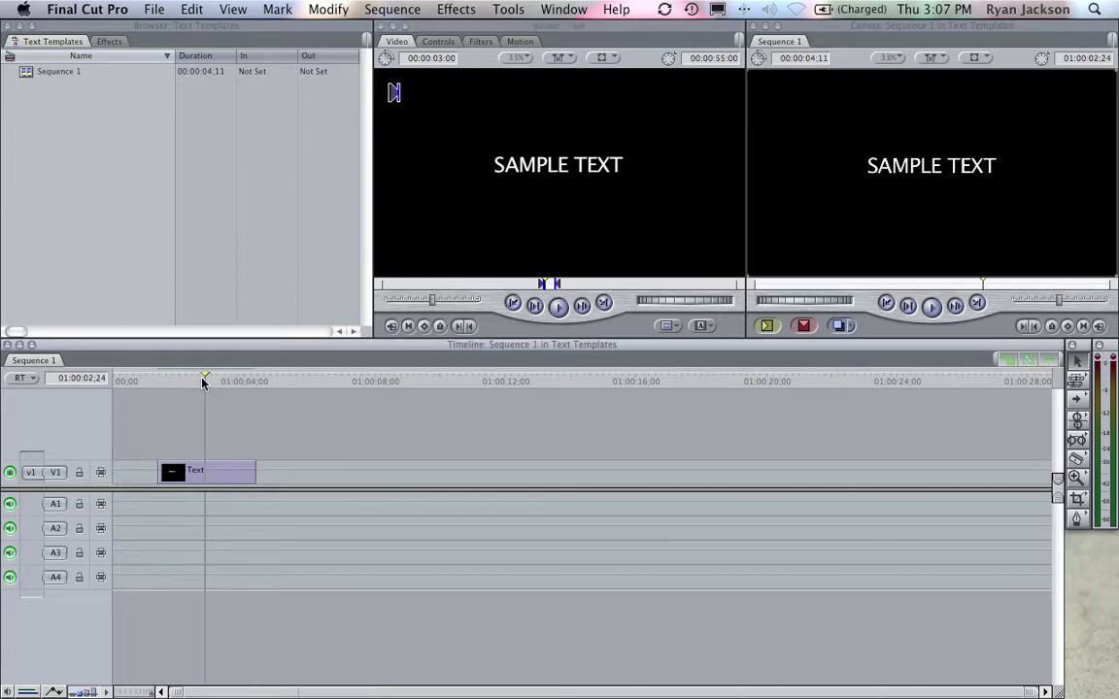
{"action": "double_click", "coordinate": [220, 476]}
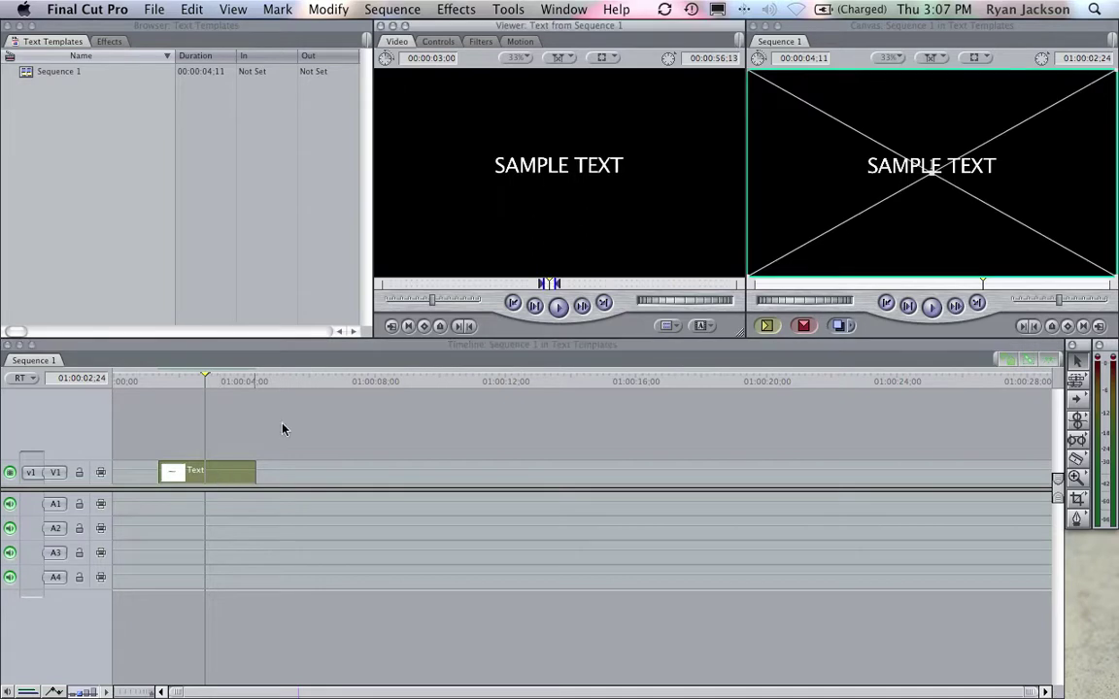
Step: Replace SAMPLE TEXT with EDMONTON JOURNAL in the timeline clip's text settings
{"action": "left_click", "coordinate": [438, 42]}
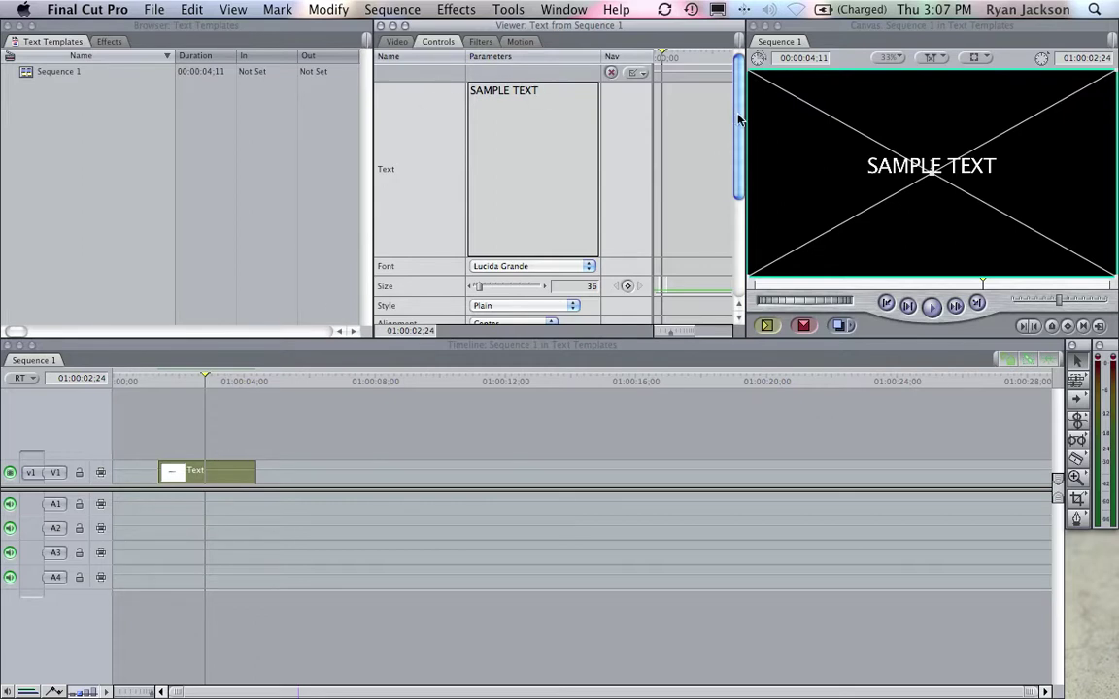
{"action": "scroll", "coordinate": [602, 109], "scroll_direction": "down", "scroll_amount": 3}
{"action": "left_click_drag", "start_coordinate": [743, 156], "coordinate": [738, 156]}
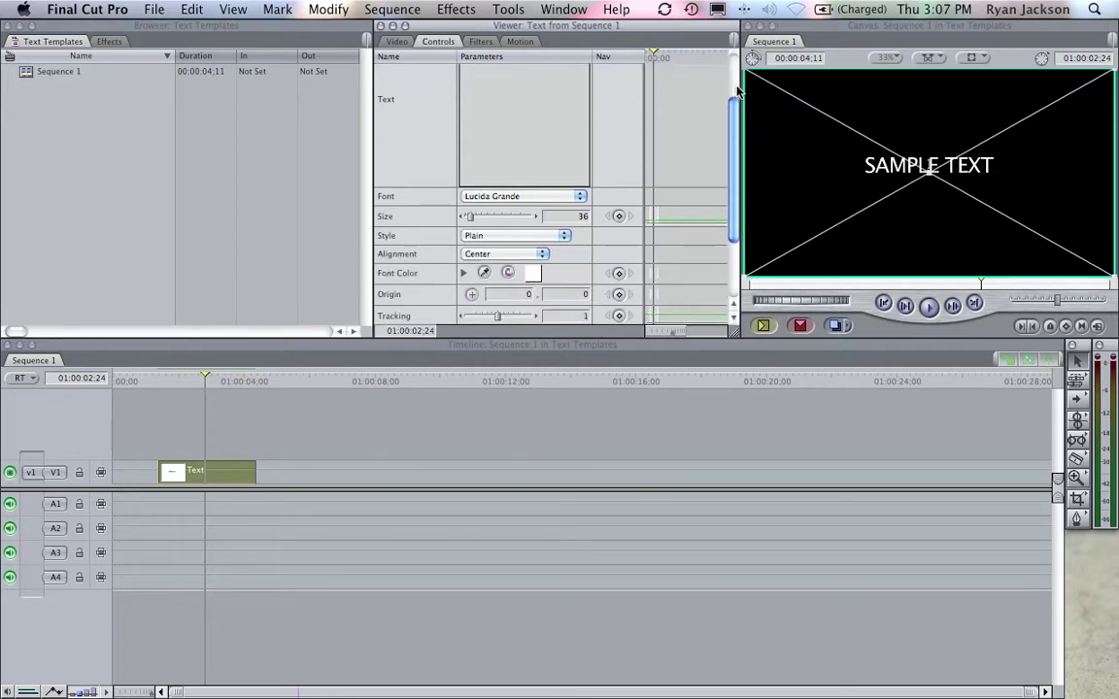
{"action": "scroll", "coordinate": [663, 102], "scroll_direction": "up", "scroll_amount": 3}
{"action": "type", "text": "E"}
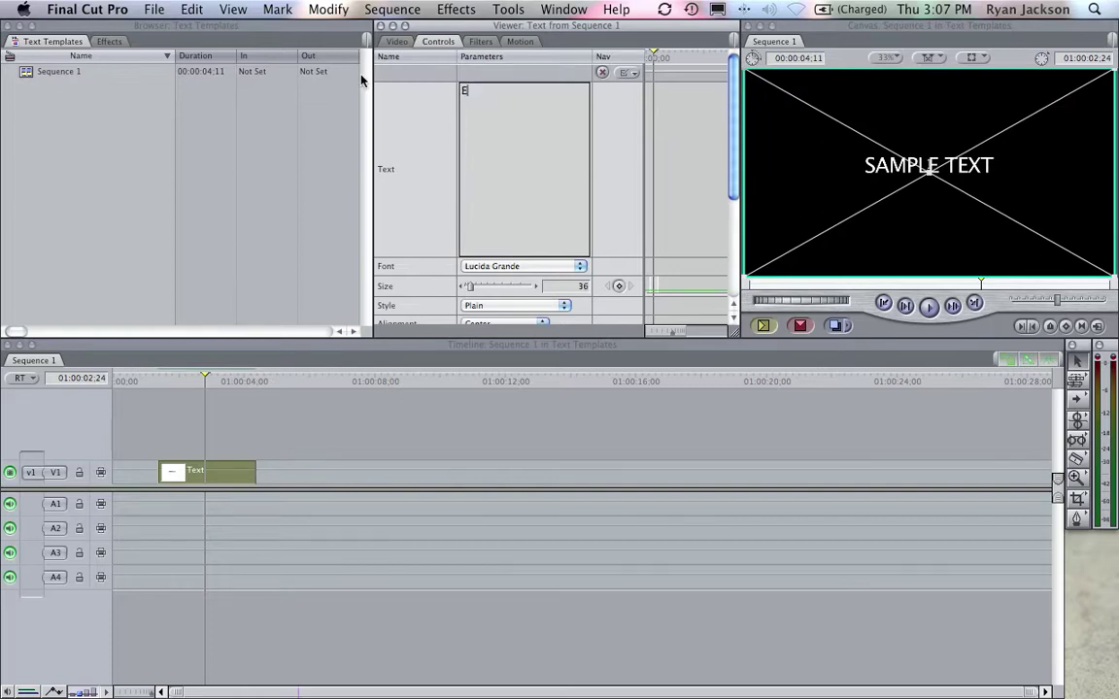
{"action": "type", "text": "DMONTON JOURNAL"}
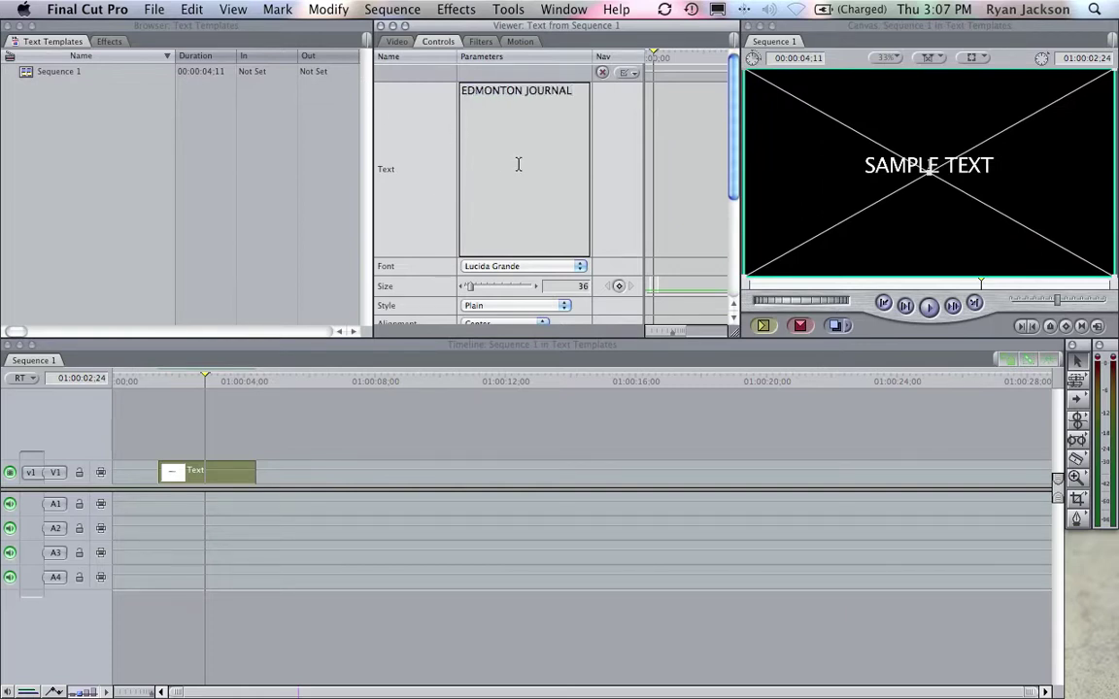
Step: Set the title font to RadiantEFDisplay and the size to 54
{"action": "left_click", "coordinate": [580, 267]}
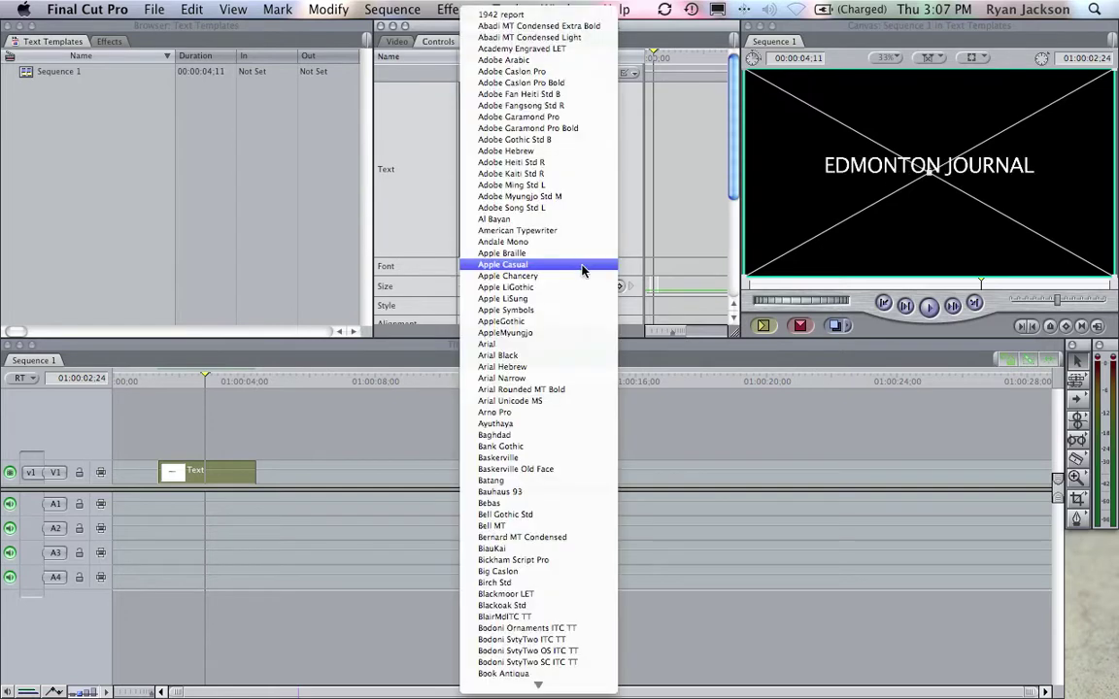
{"action": "type", "text": "rad"}
{"action": "key", "text": "Return"}
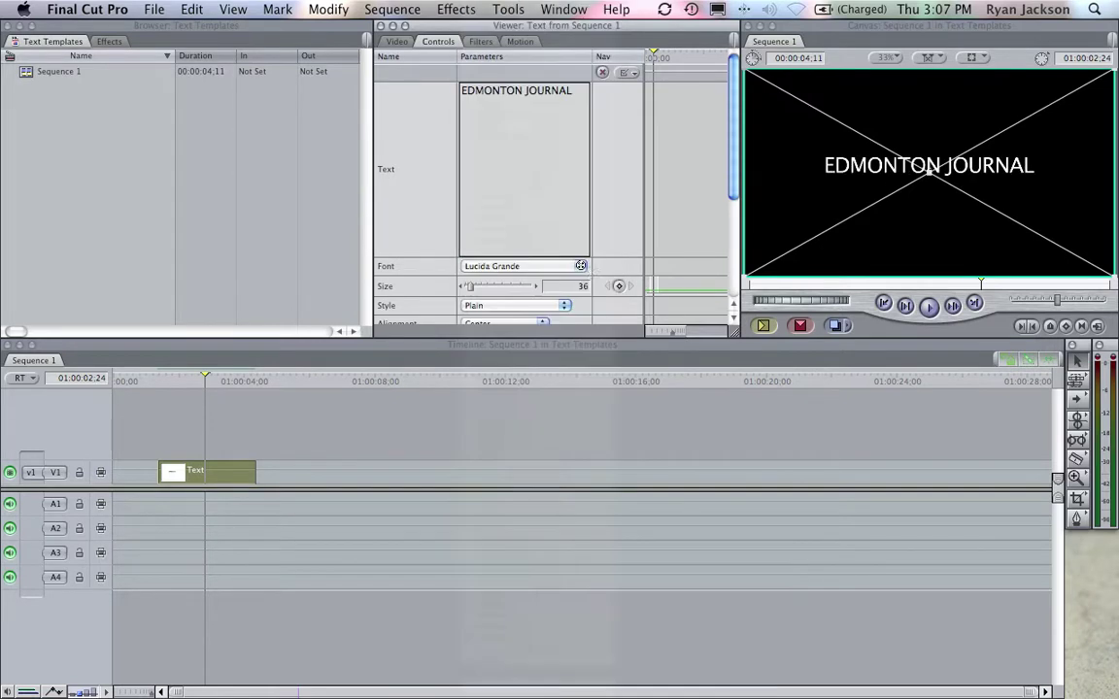
{"action": "left_click_drag", "start_coordinate": [735, 130], "coordinate": [729, 162]}
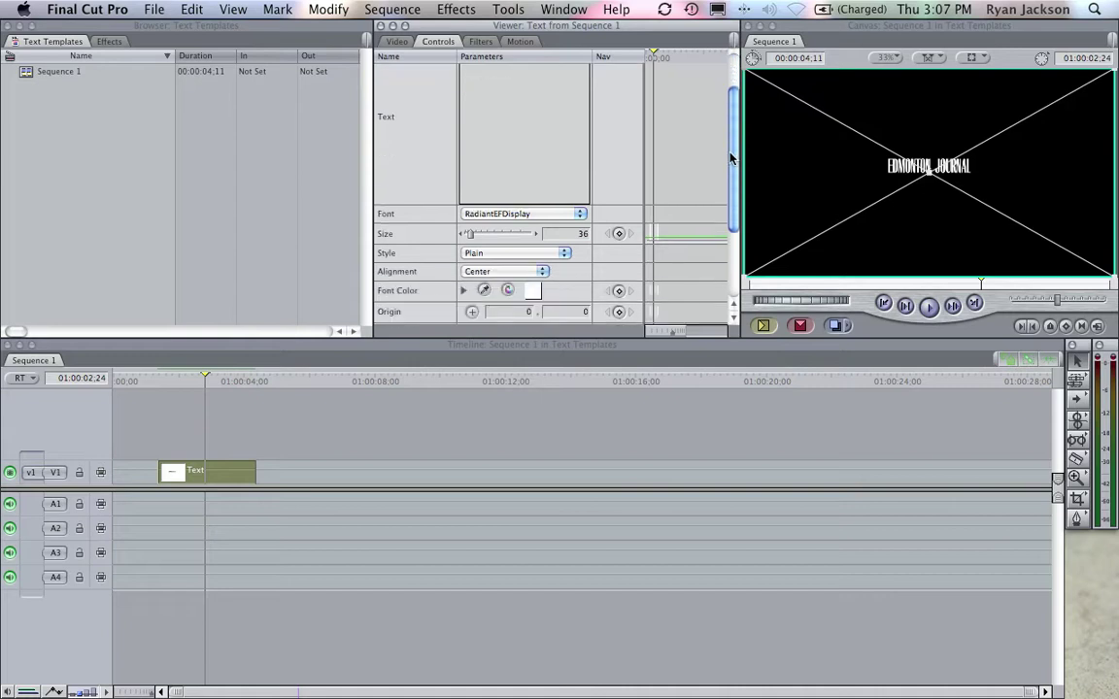
{"action": "left_click_drag", "start_coordinate": [469, 234], "coordinate": [473, 237]}
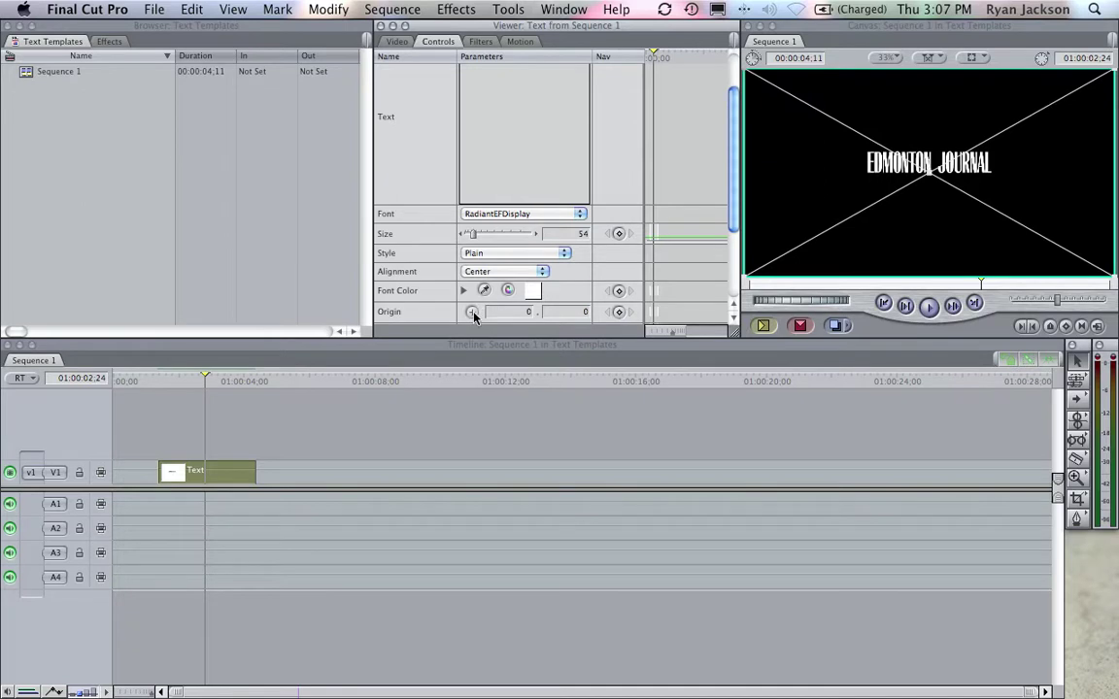
Step: Move the title's origin toward the lower left of the frame and set tracking to 6
{"action": "left_click", "coordinate": [473, 313]}
{"action": "left_click_drag", "start_coordinate": [929, 172], "coordinate": [830, 269]}
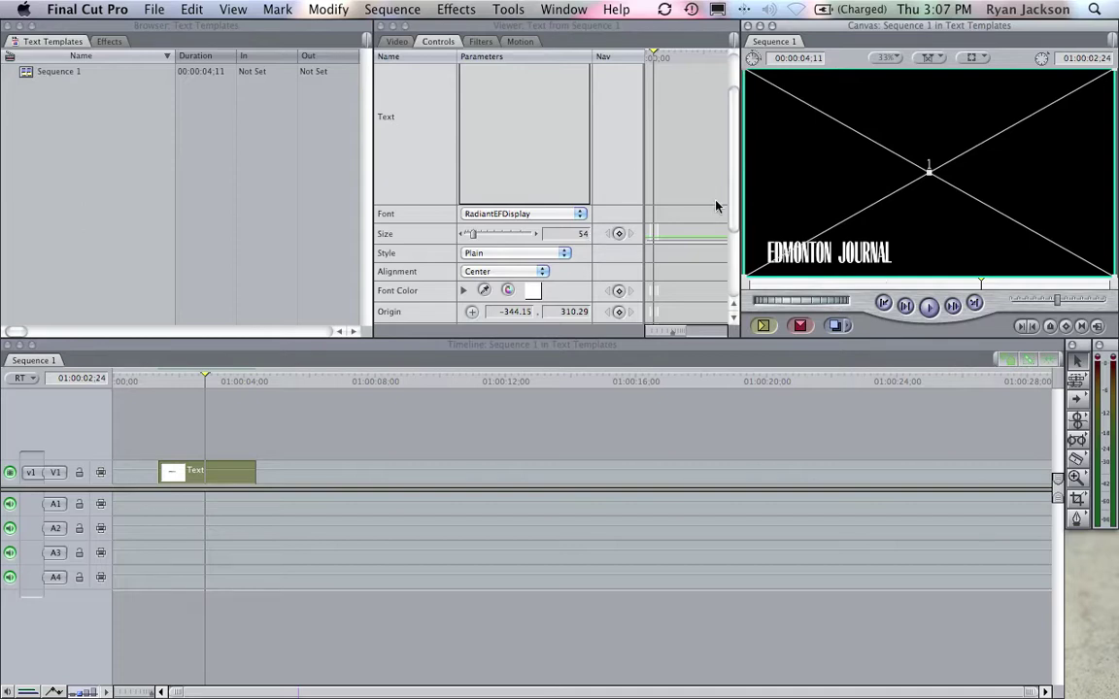
{"action": "left_click_drag", "start_coordinate": [735, 160], "coordinate": [735, 220]}
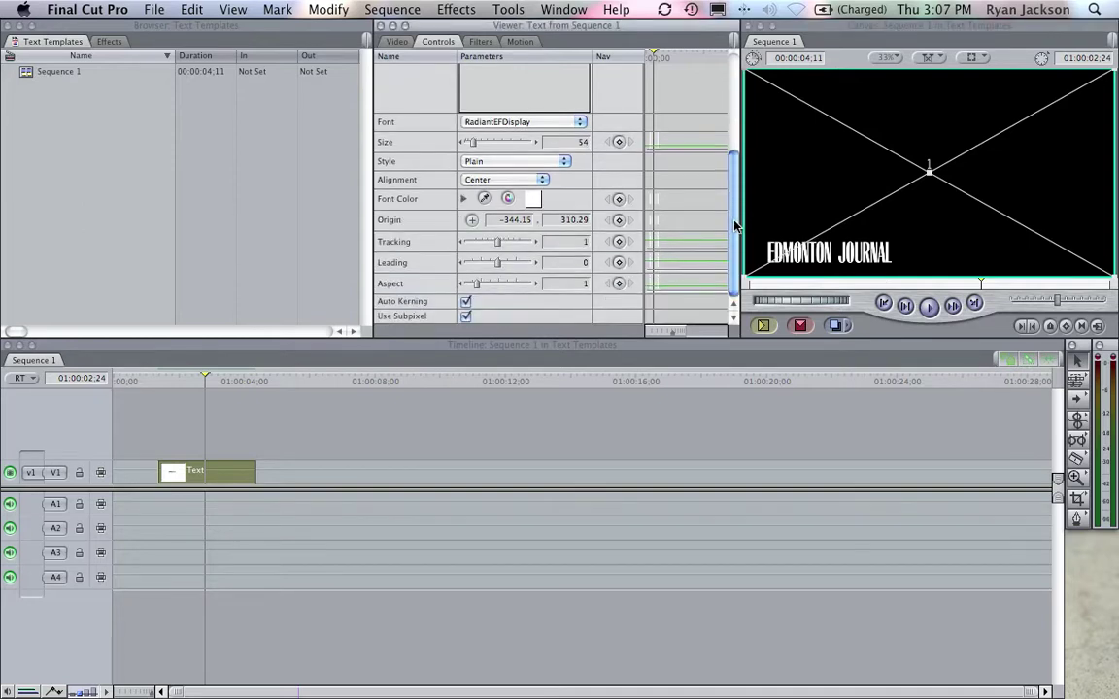
{"action": "left_click_drag", "start_coordinate": [496, 249], "coordinate": [502, 249]}
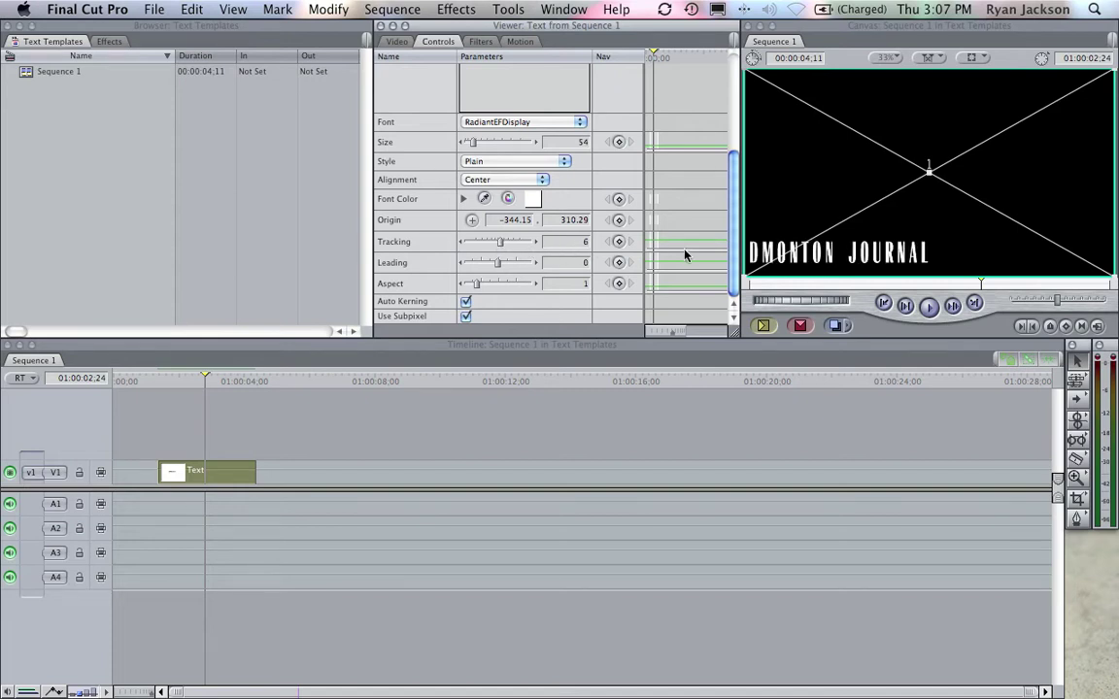
{"action": "left_click", "coordinate": [471, 220]}
{"action": "left_click_drag", "start_coordinate": [839, 272], "coordinate": [854, 267]}
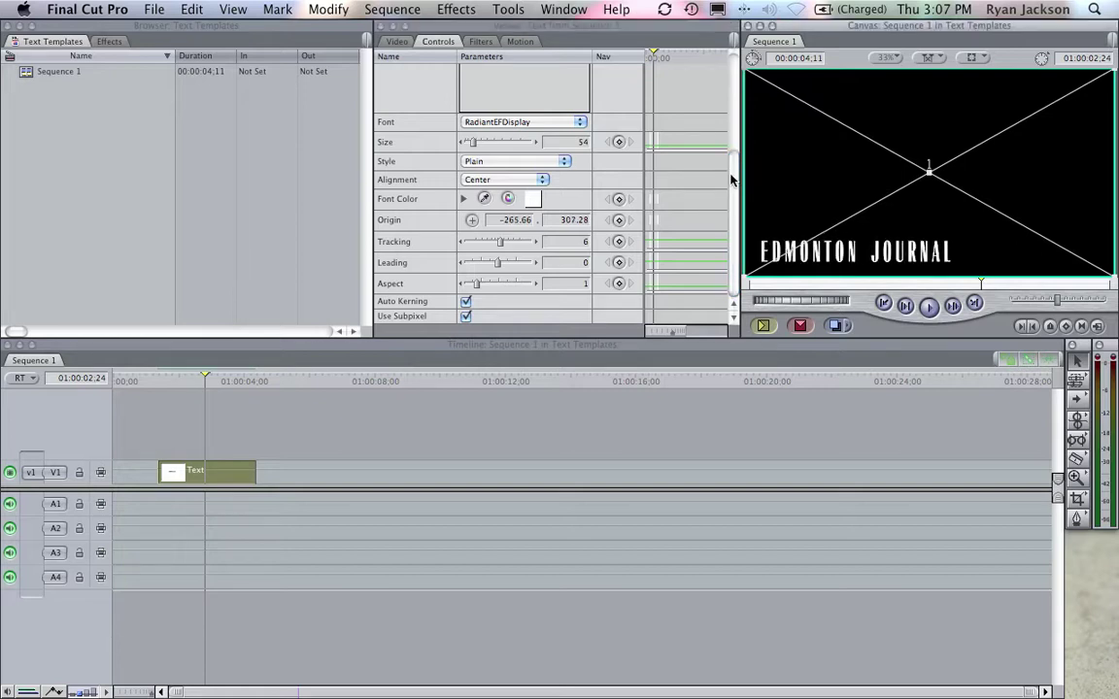
Step: Turn on a Drop Shadow for the title in the Motion settings
{"action": "left_click", "coordinate": [731, 180]}
{"action": "scroll", "coordinate": [732, 165], "scroll_direction": "up", "scroll_amount": 3}
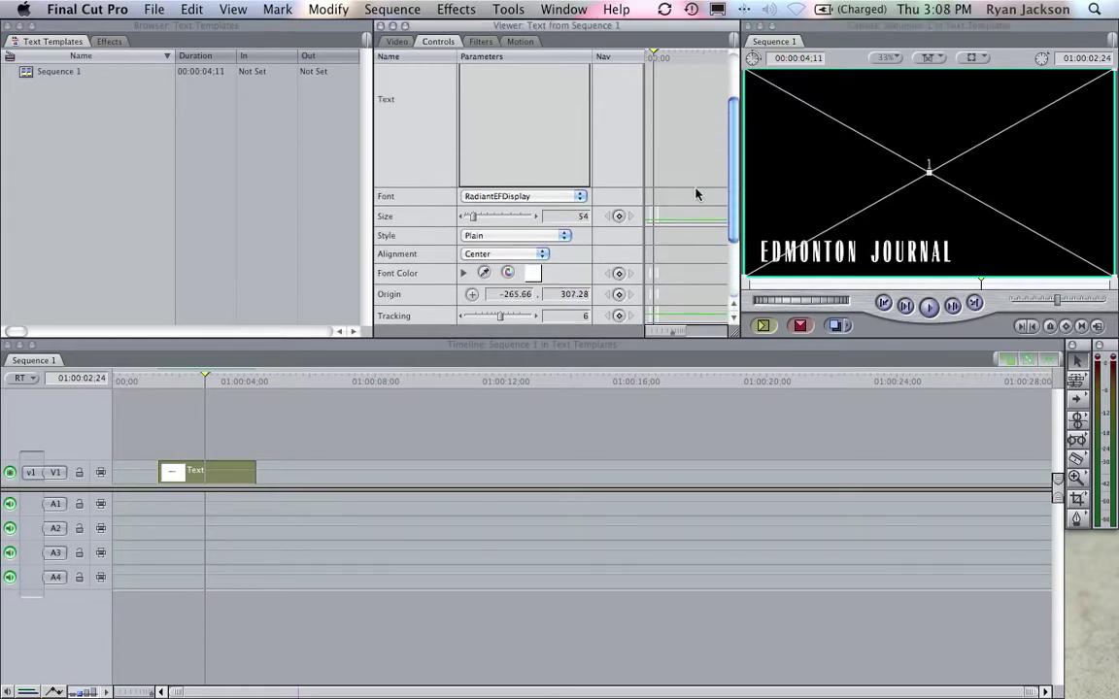
{"action": "scroll", "coordinate": [696, 195], "scroll_direction": "up", "scroll_amount": 3}
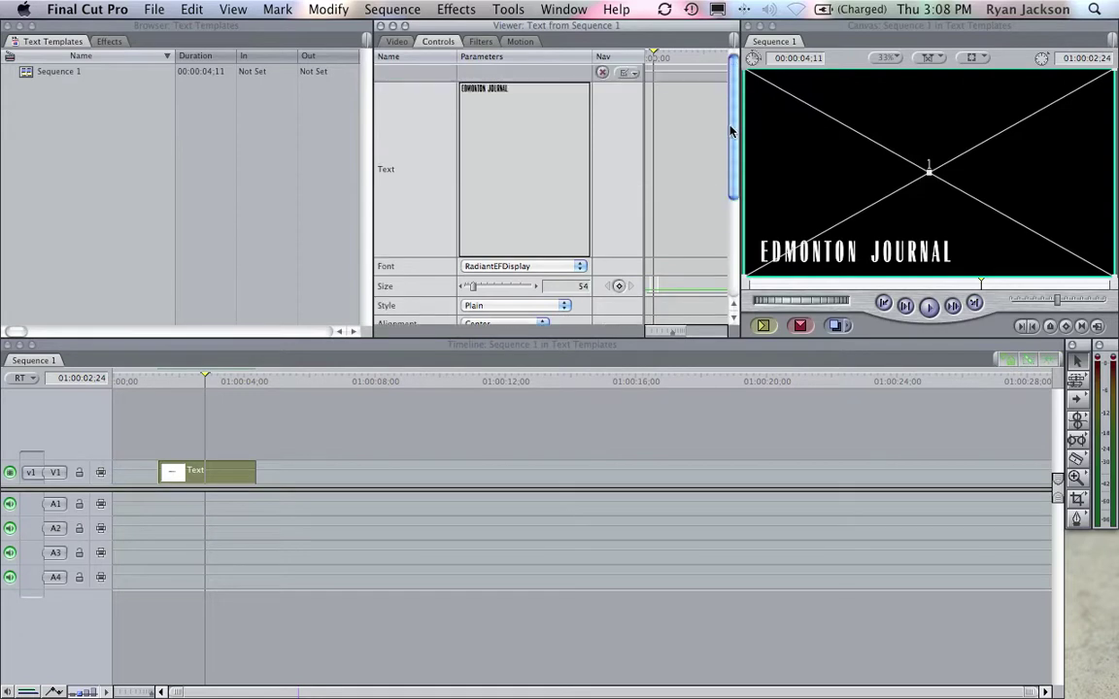
{"action": "left_click", "coordinate": [509, 42]}
{"action": "left_click", "coordinate": [398, 251]}
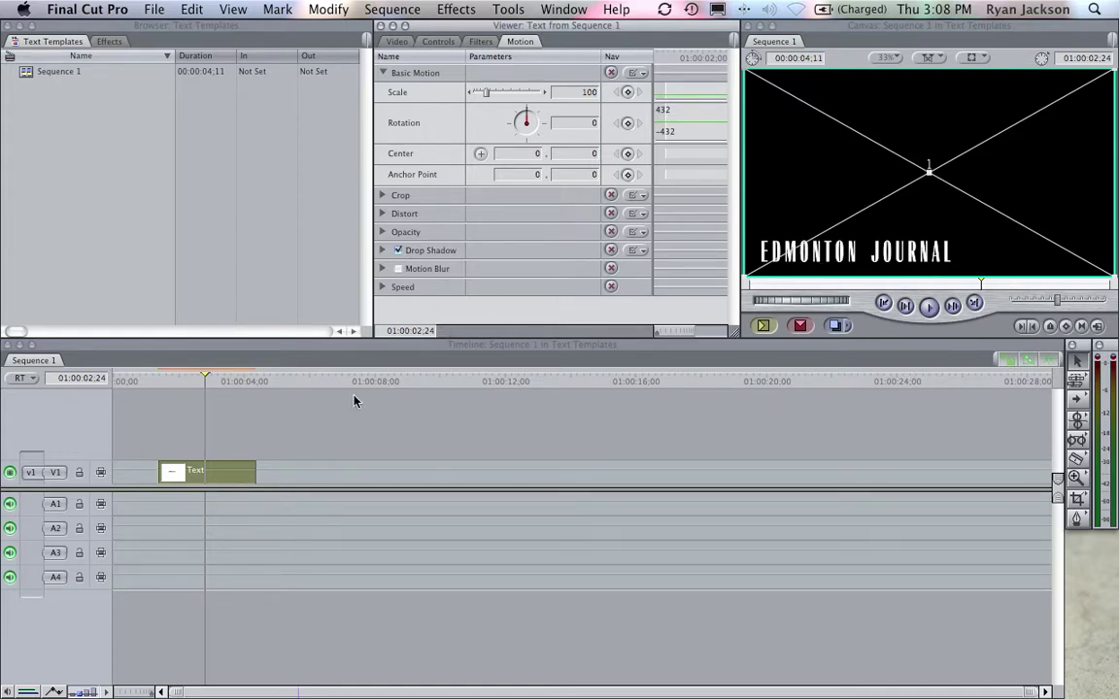
Step: Move the Text clip later in Sequence 1, extending it to 00:00:05;15
{"action": "left_click", "coordinate": [200, 474]}
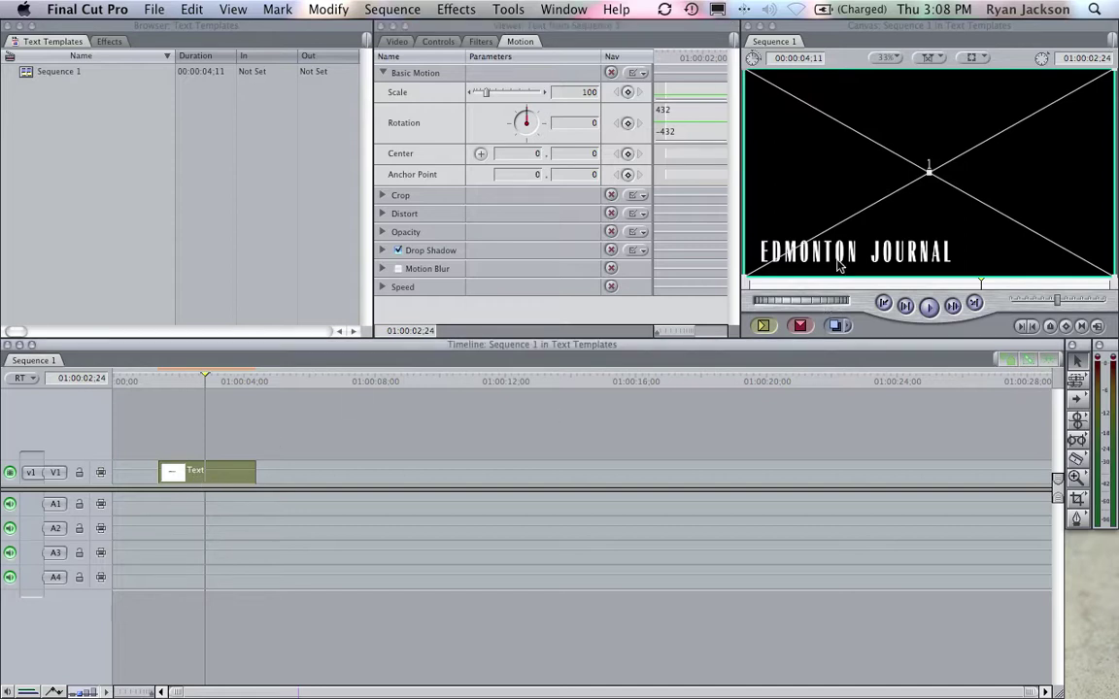
{"action": "left_click", "coordinate": [217, 381]}
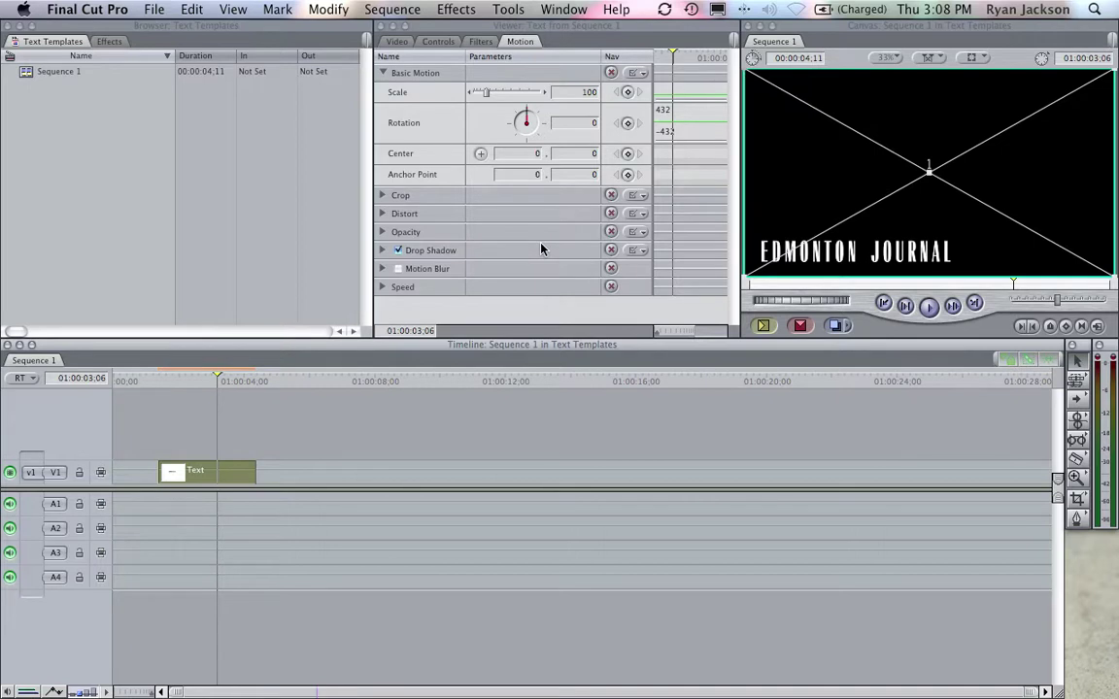
{"action": "left_click_drag", "start_coordinate": [195, 474], "coordinate": [94, 139]}
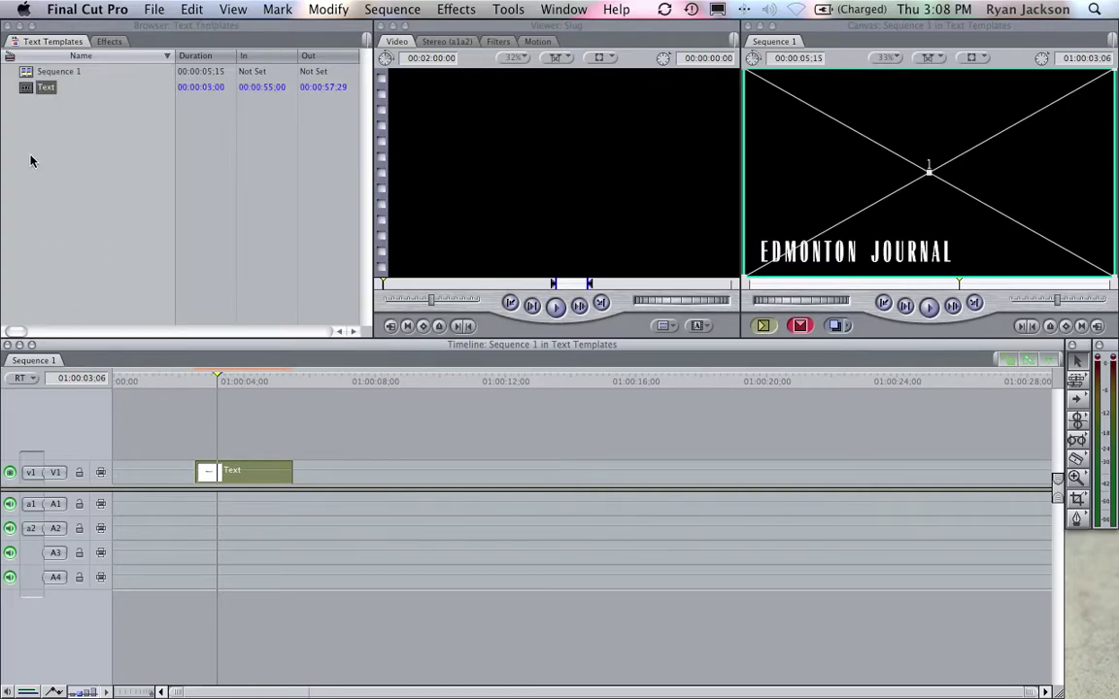
Step: Save the Text Templates project
{"action": "left_click", "coordinate": [153, 10]}
{"action": "left_click", "coordinate": [256, 174]}
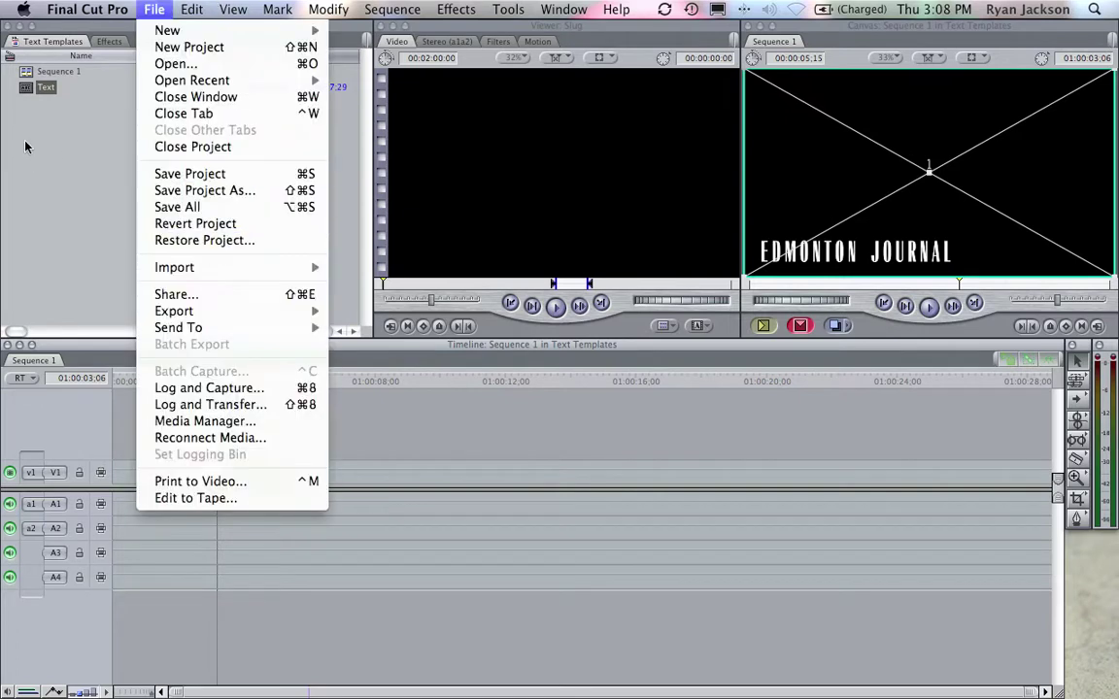
{"action": "left_click", "coordinate": [88, 217]}
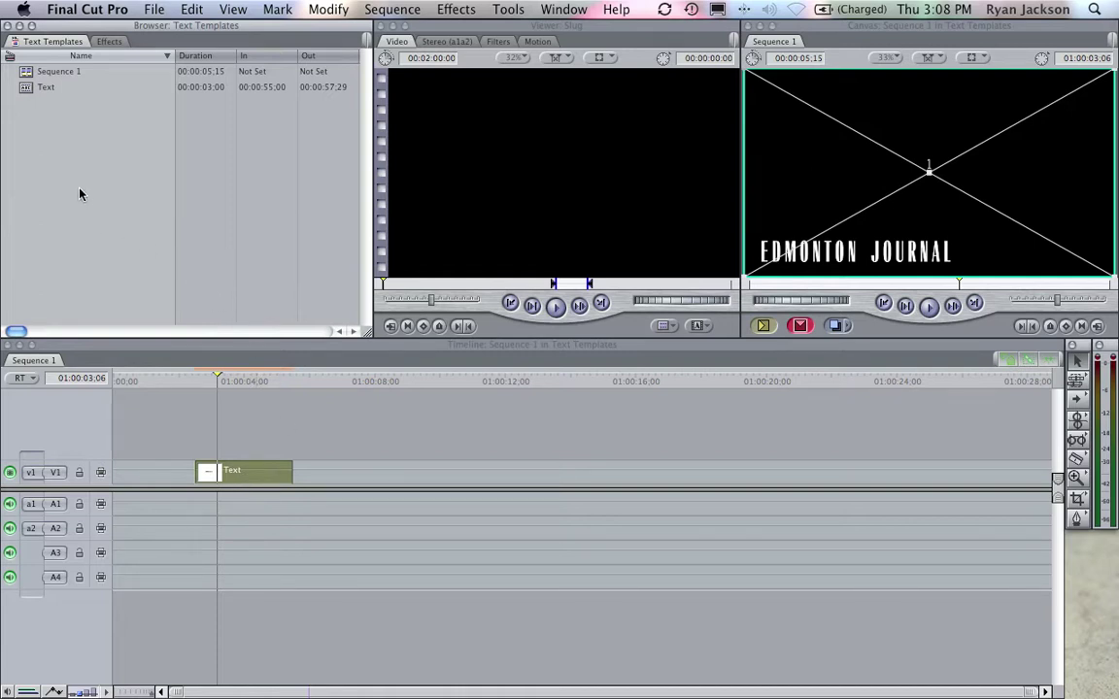
Step: Rename the Browser's Text clip to 'Small EJ LOGO -dropshadow'
{"action": "left_click", "coordinate": [48, 90]}
{"action": "double_click", "coordinate": [27, 92]}
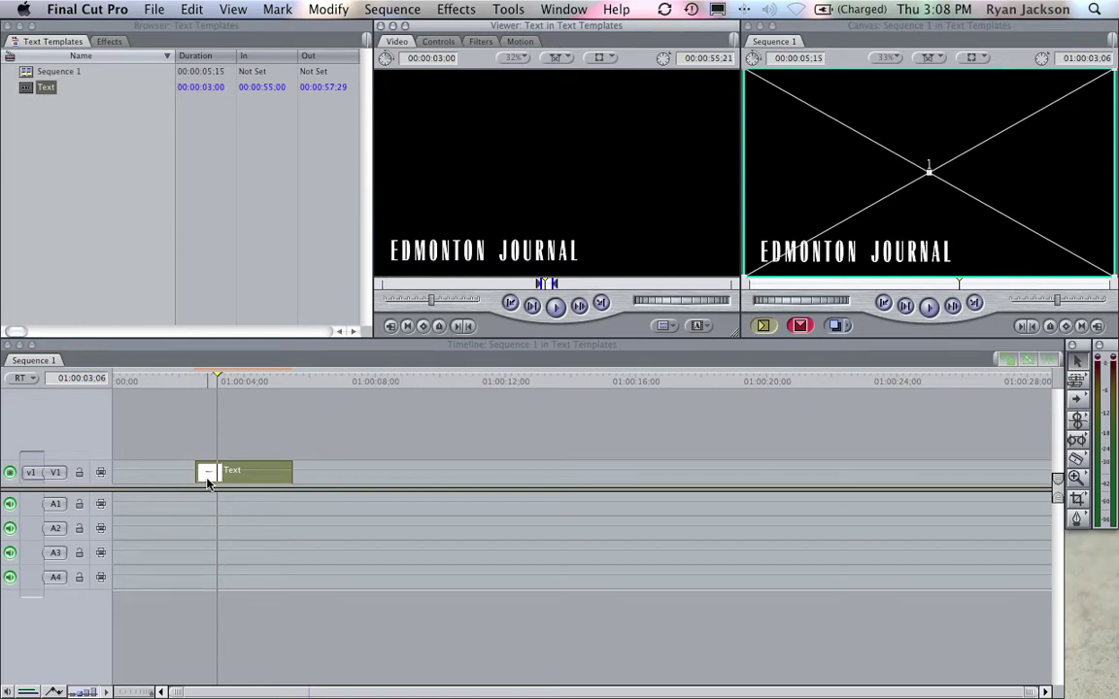
{"action": "left_click", "coordinate": [48, 89]}
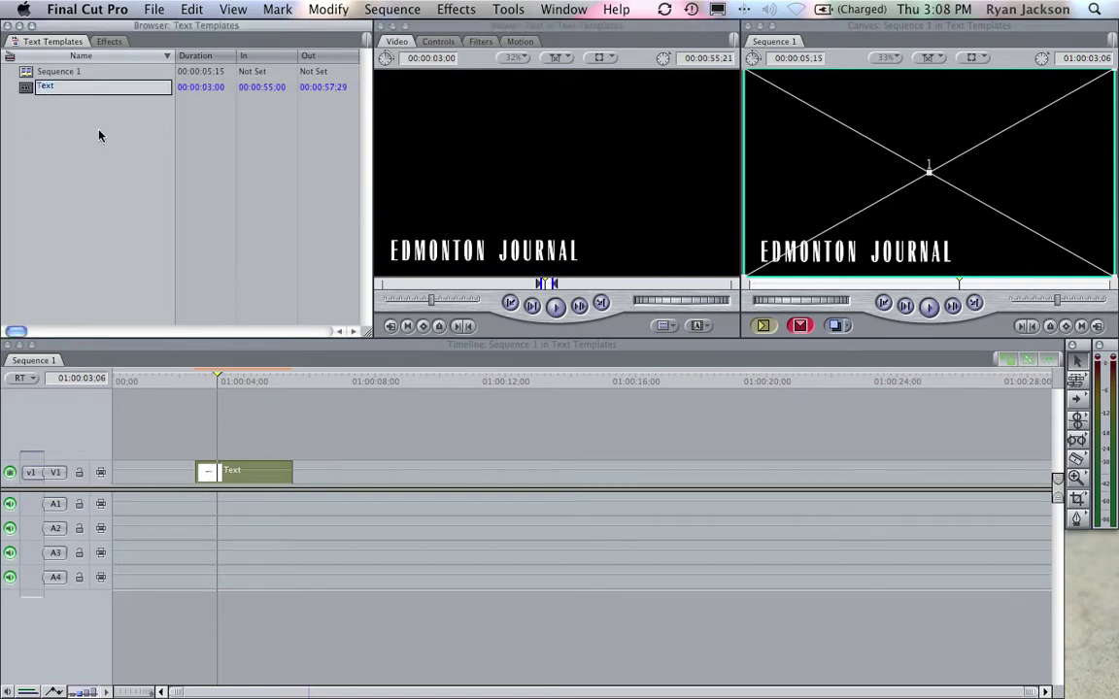
{"action": "type", "text": "Small EJ LOGO -dropshadow"}
{"action": "key", "text": "Return"}
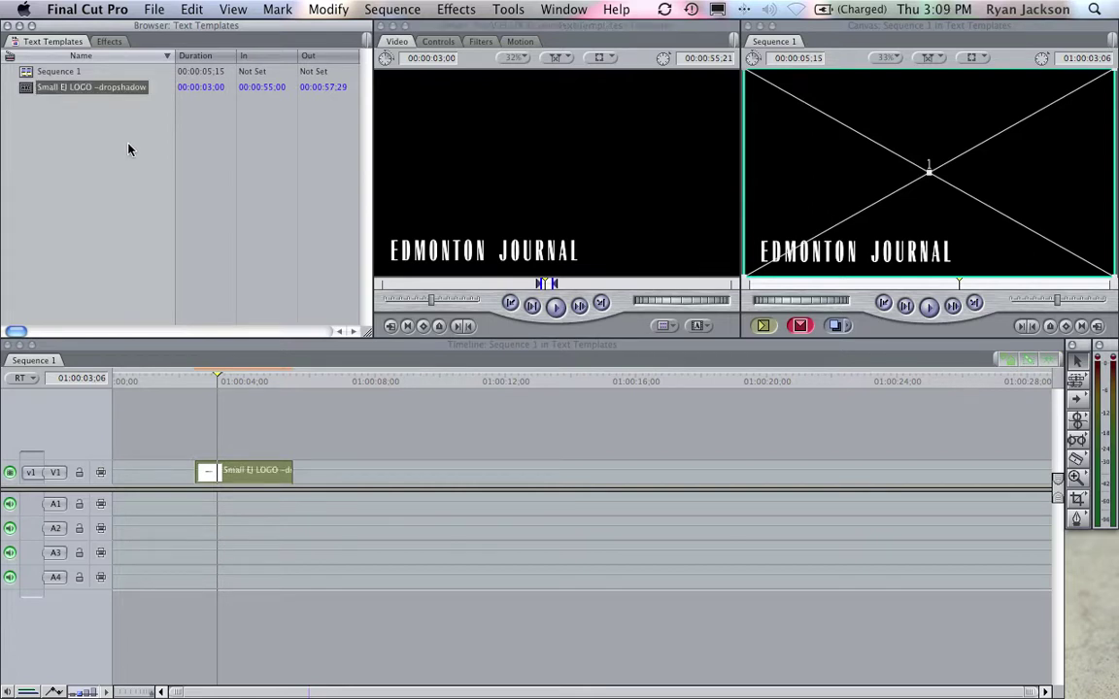
{"action": "left_click", "coordinate": [68, 101]}
Step: Create a new Text generator at 01:00:06:10 reading EDMONTON JOURNAL
{"action": "left_click", "coordinate": [320, 382]}
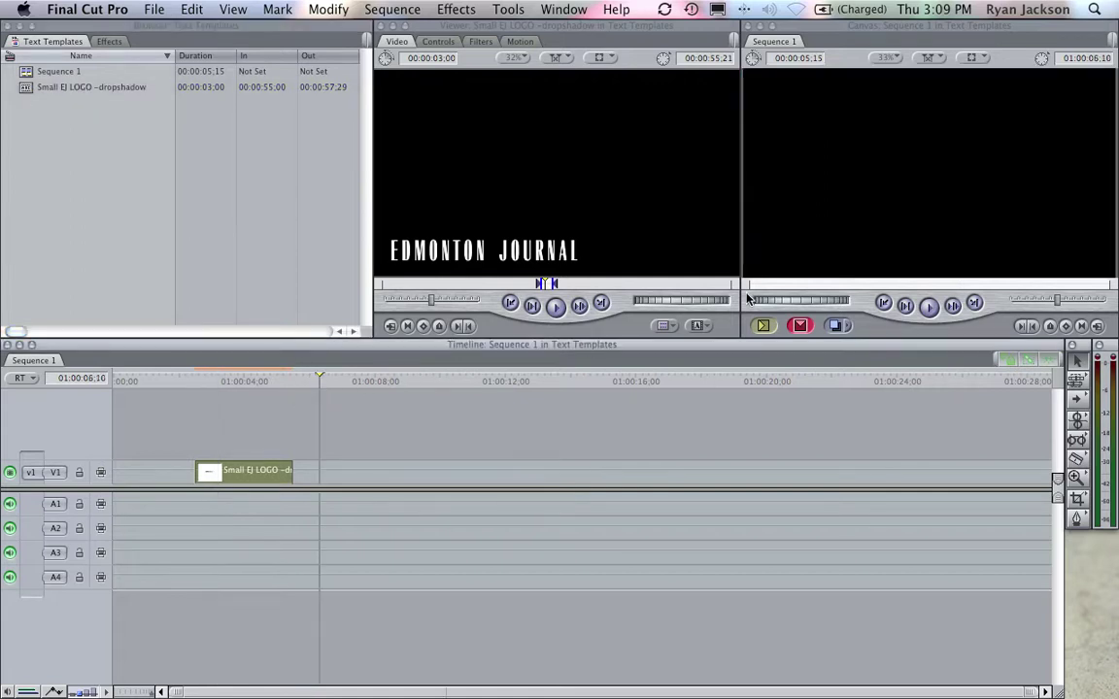
{"action": "left_click", "coordinate": [696, 325]}
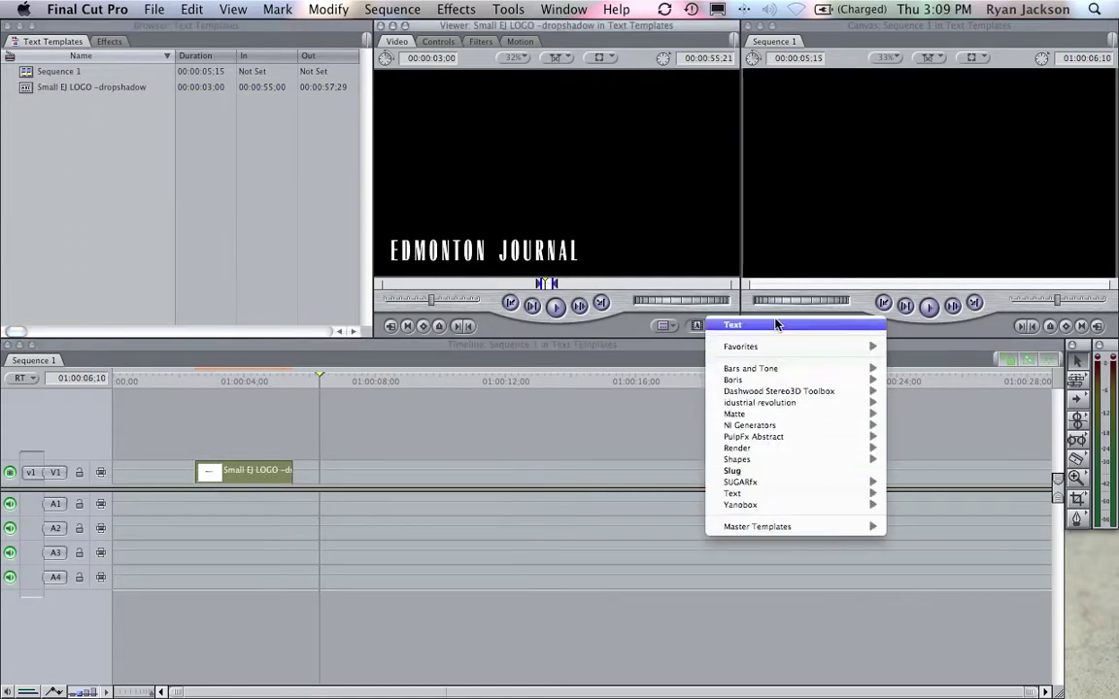
{"action": "left_click", "coordinate": [776, 326]}
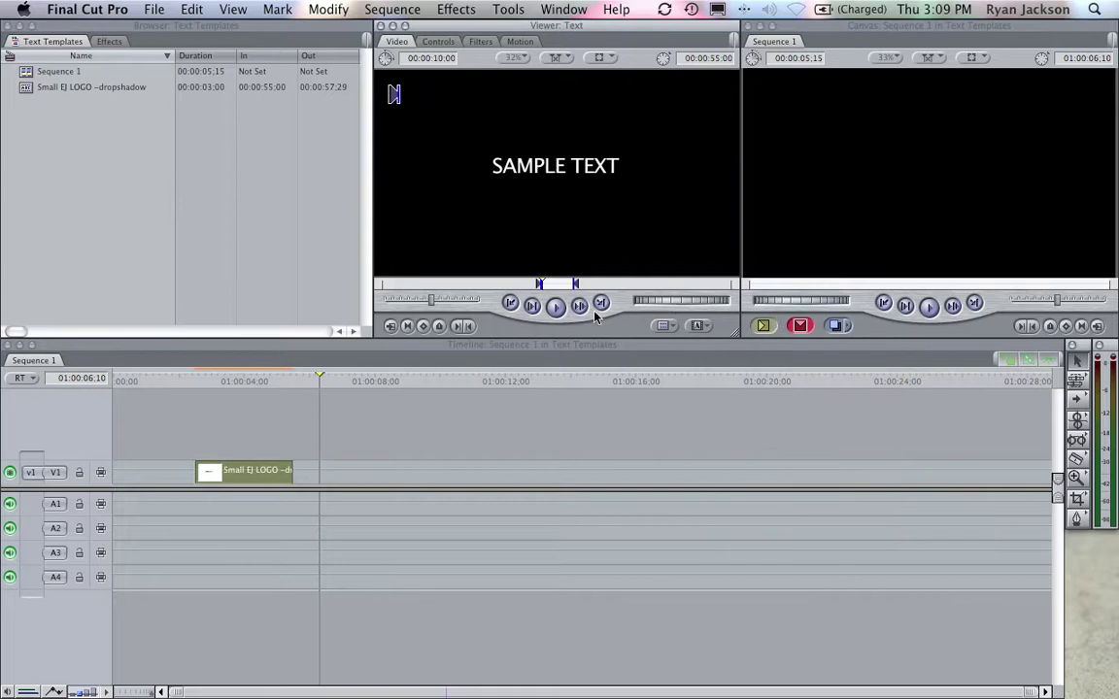
{"action": "left_click", "coordinate": [438, 41]}
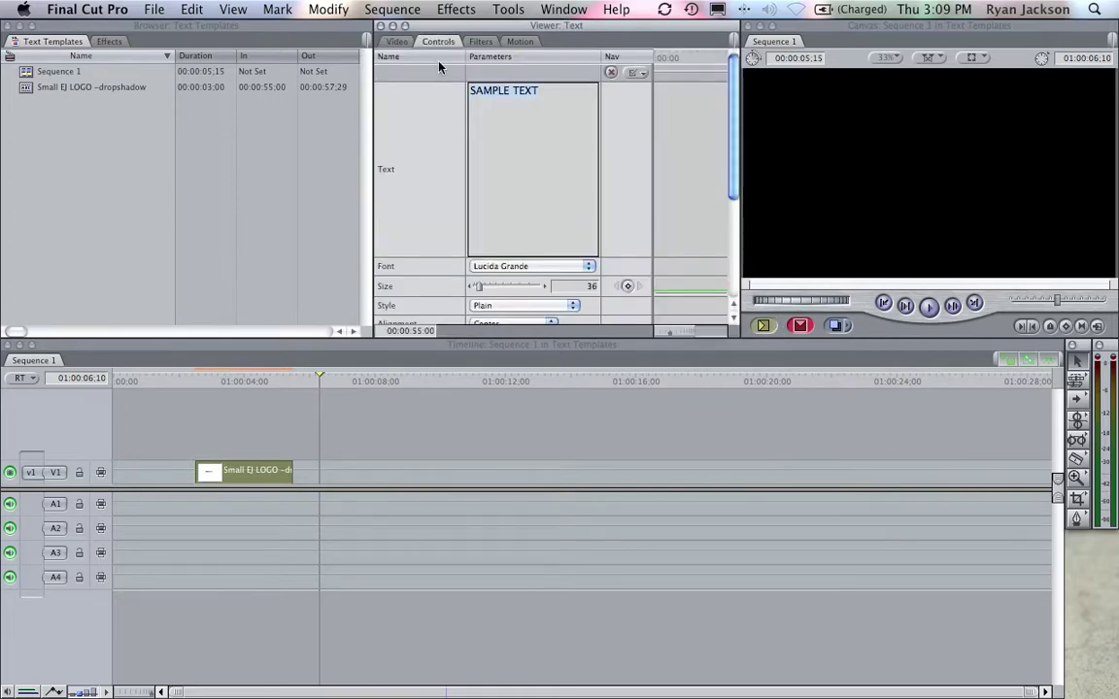
{"action": "type", "text": "EDMONTON JOURNAL"}
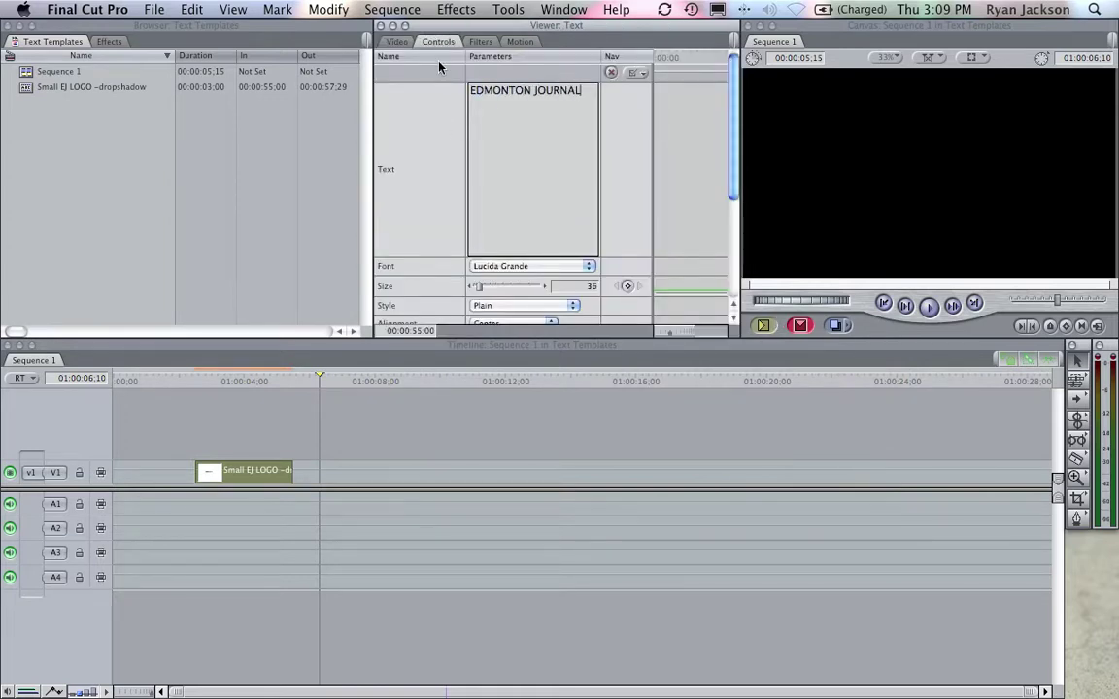
Step: Set the new title's font to RadiantEFDisplay and its size to 98
{"action": "left_click", "coordinate": [531, 276]}
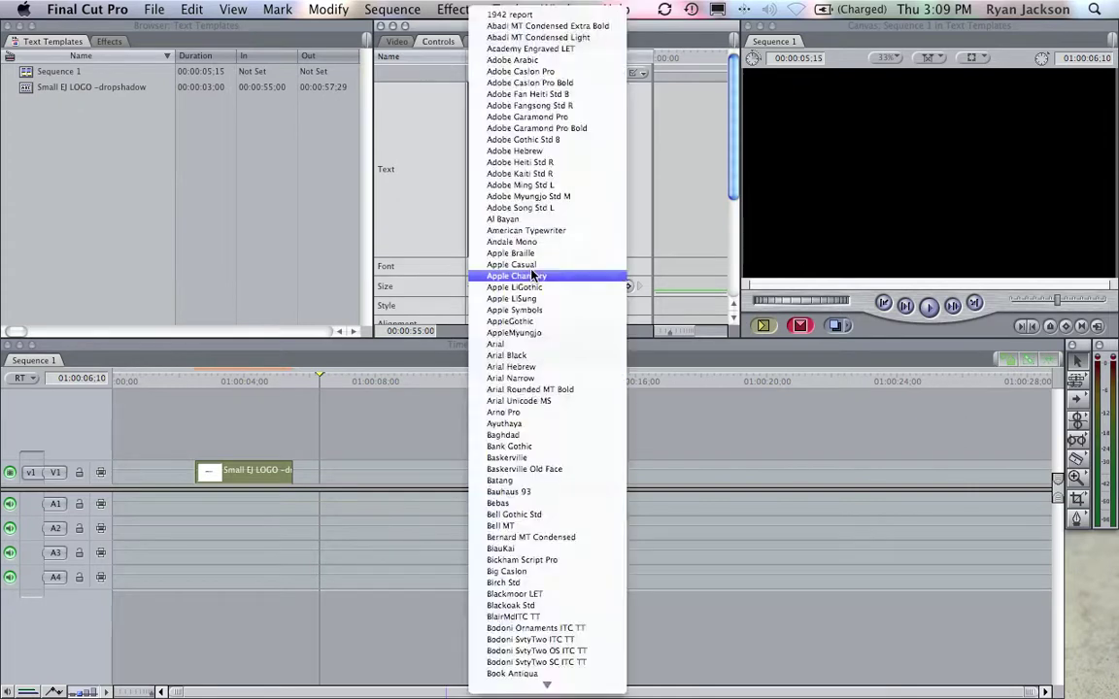
{"action": "left_click", "coordinate": [523, 276]}
{"action": "left_click", "coordinate": [523, 276]}
{"action": "key", "text": "r"}
{"action": "key", "text": "a"}
{"action": "key", "text": "d"}
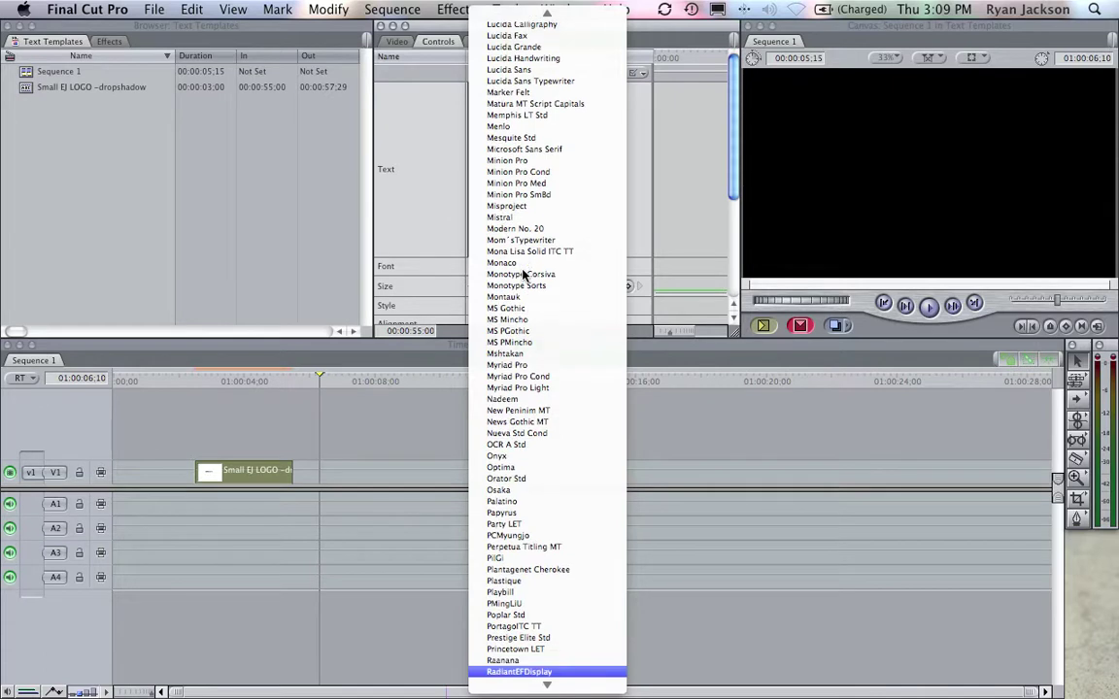
{"action": "key", "text": "Return"}
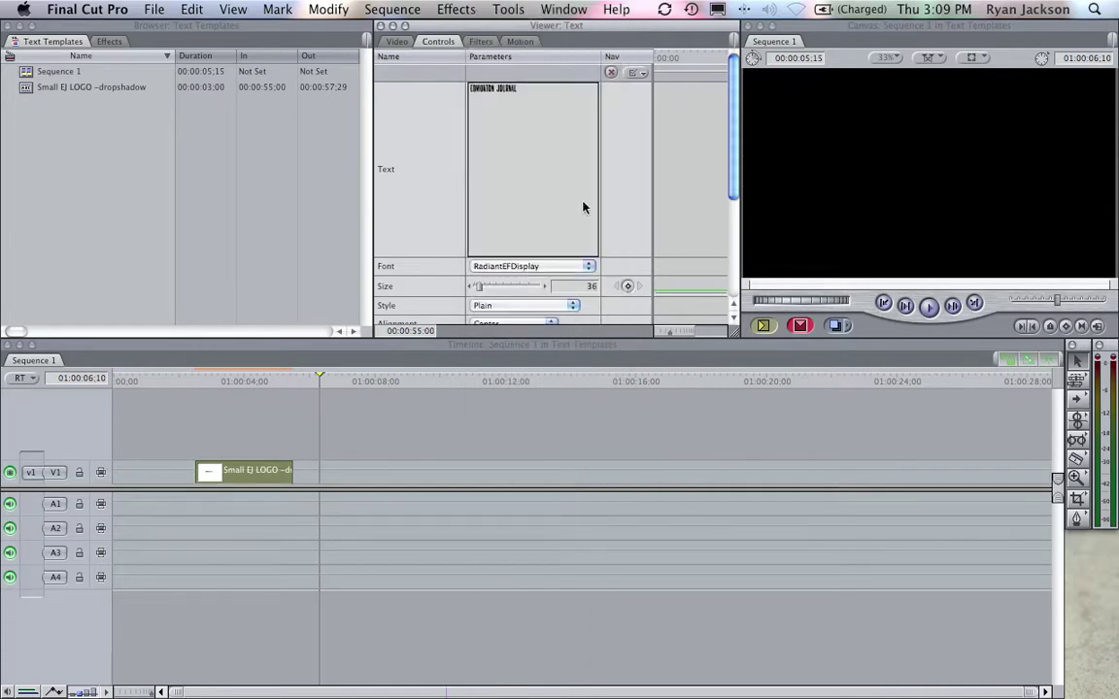
{"action": "scroll", "coordinate": [735, 152], "scroll_direction": "down", "scroll_amount": 3}
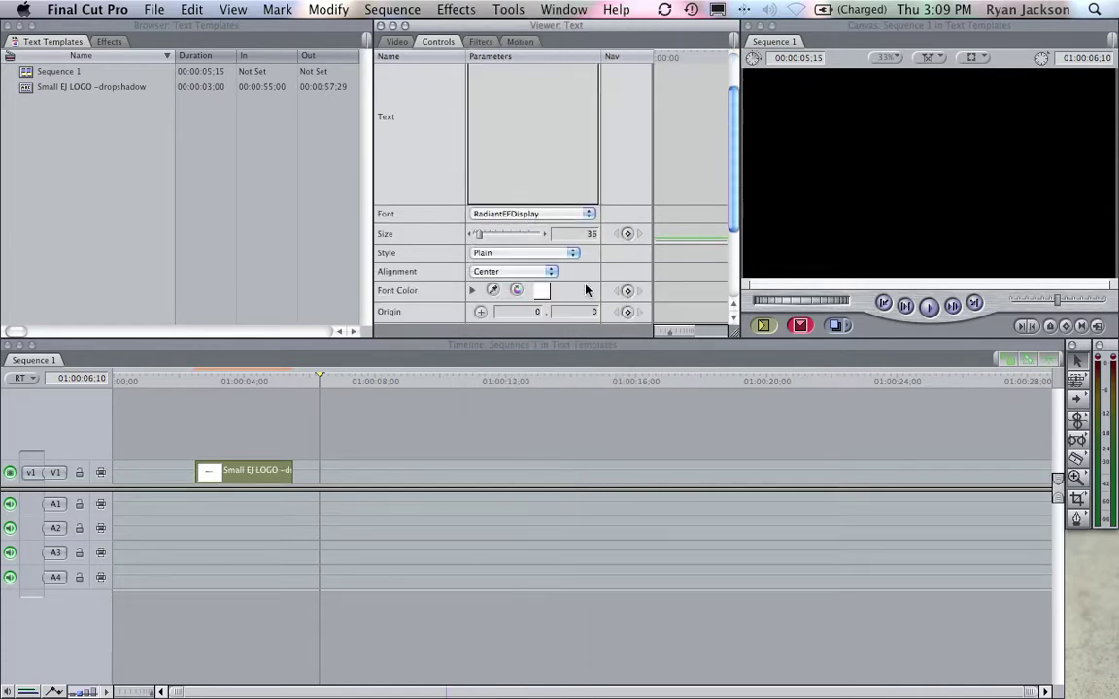
{"action": "left_click_drag", "start_coordinate": [480, 234], "coordinate": [492, 237]}
{"action": "scroll", "coordinate": [731, 160], "scroll_direction": "down", "scroll_amount": 5}
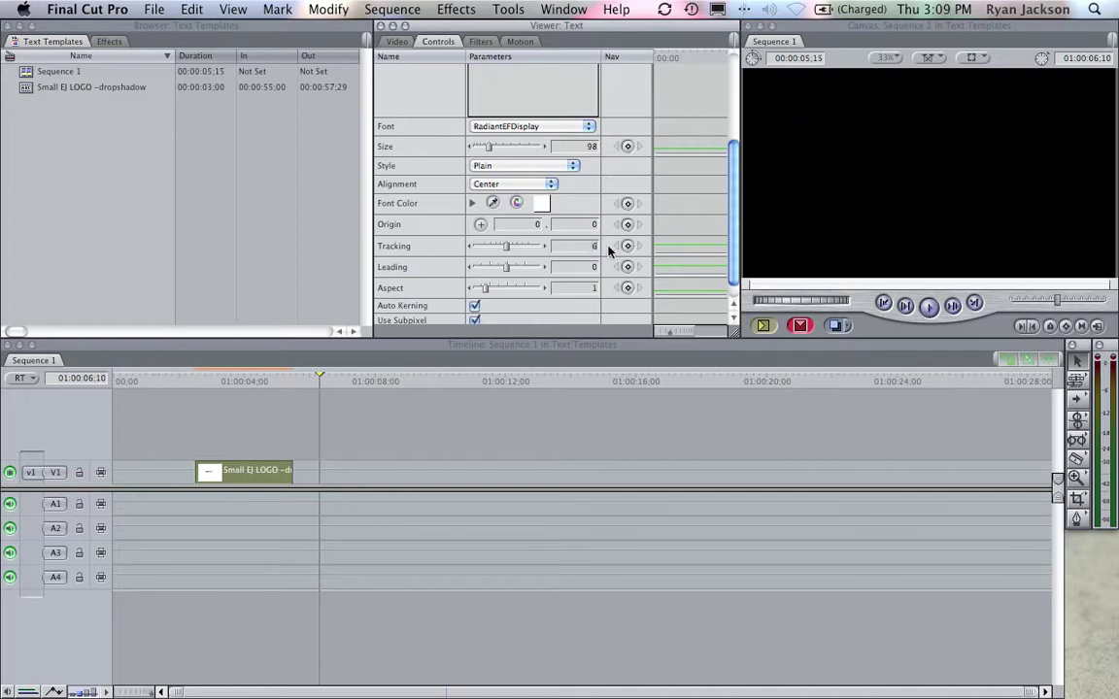
Step: Add the new EDMONTON JOURNAL title to V1 after the logo, trimmed to three seconds
{"action": "left_click", "coordinate": [396, 41]}
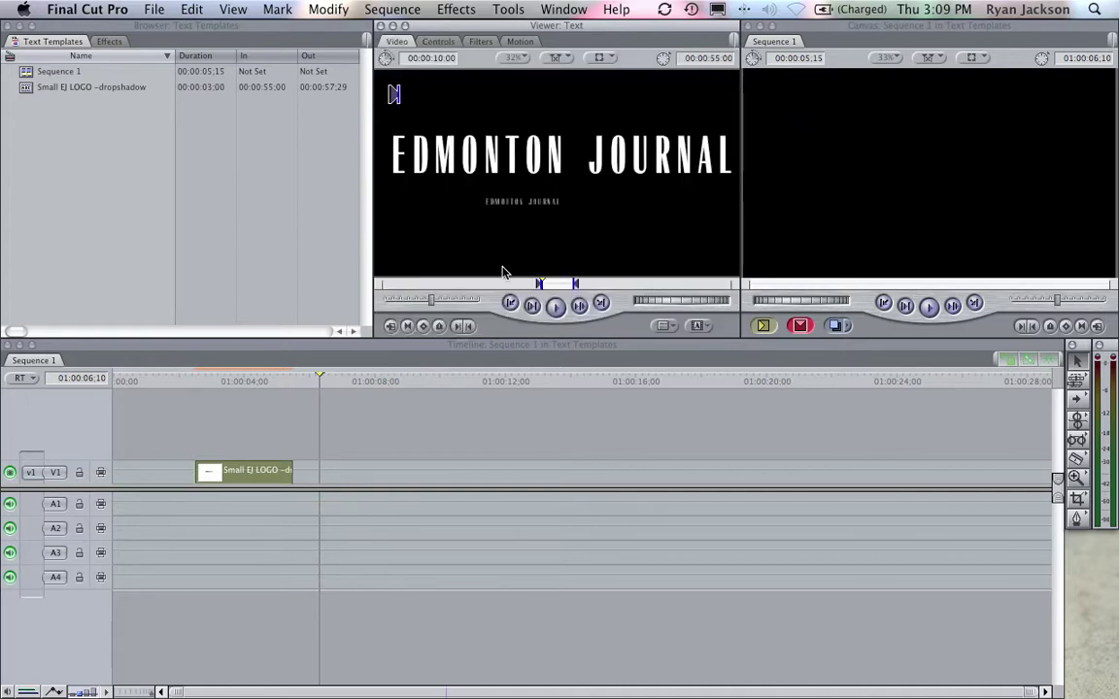
{"action": "left_click_drag", "start_coordinate": [503, 271], "coordinate": [352, 474]}
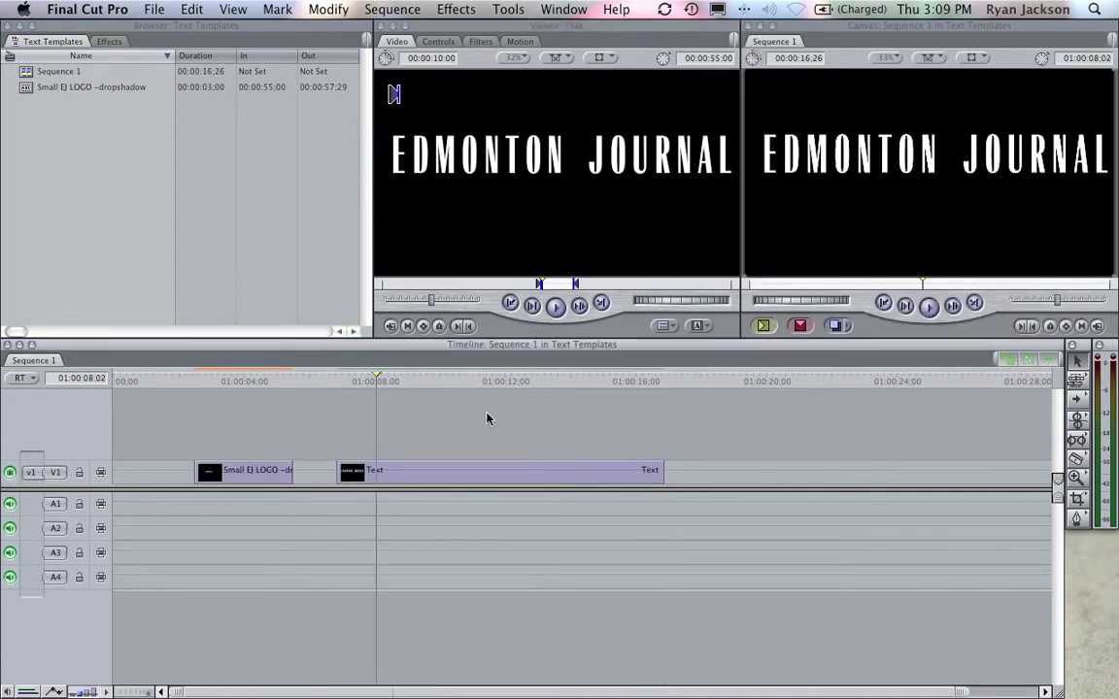
{"action": "left_click_drag", "start_coordinate": [662, 472], "coordinate": [434, 473]}
{"action": "left_click", "coordinate": [380, 381]}
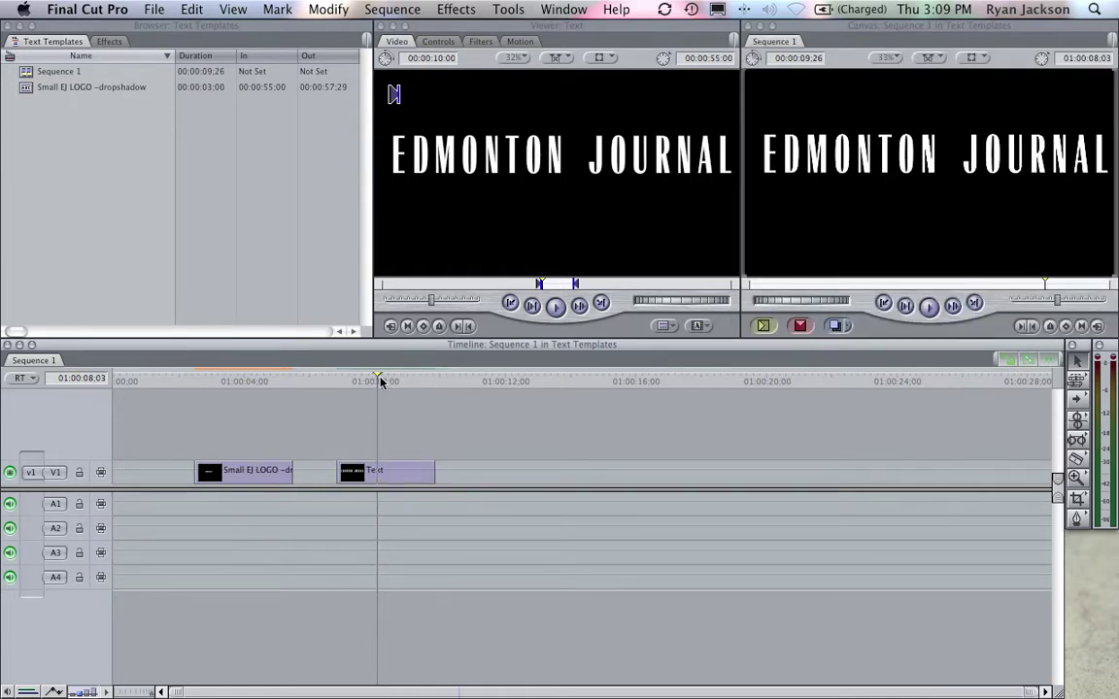
{"action": "left_click", "coordinate": [381, 473]}
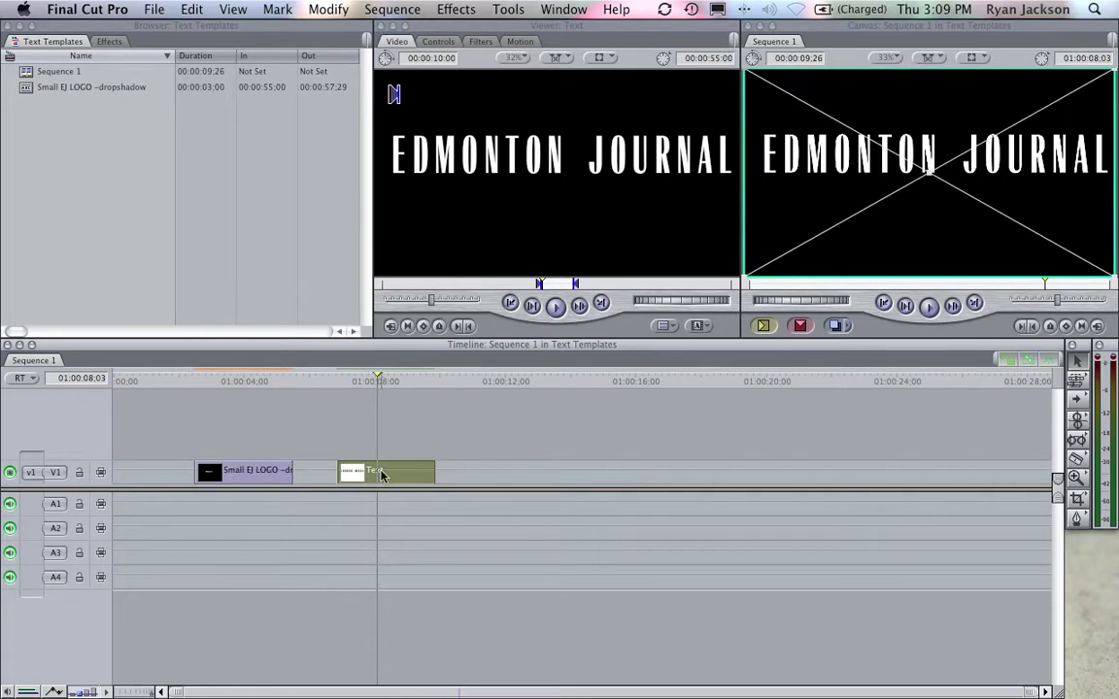
Step: Raise the title's origin to 0, -111.46 in the Canvas
{"action": "double_click", "coordinate": [387, 476]}
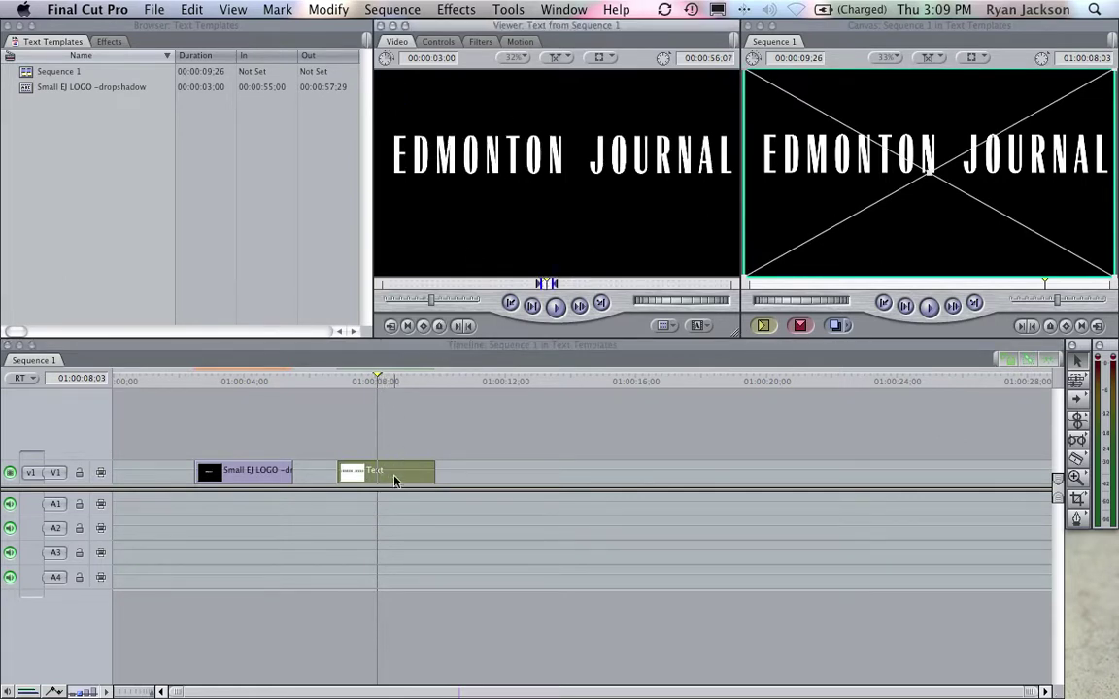
{"action": "left_click", "coordinate": [438, 41]}
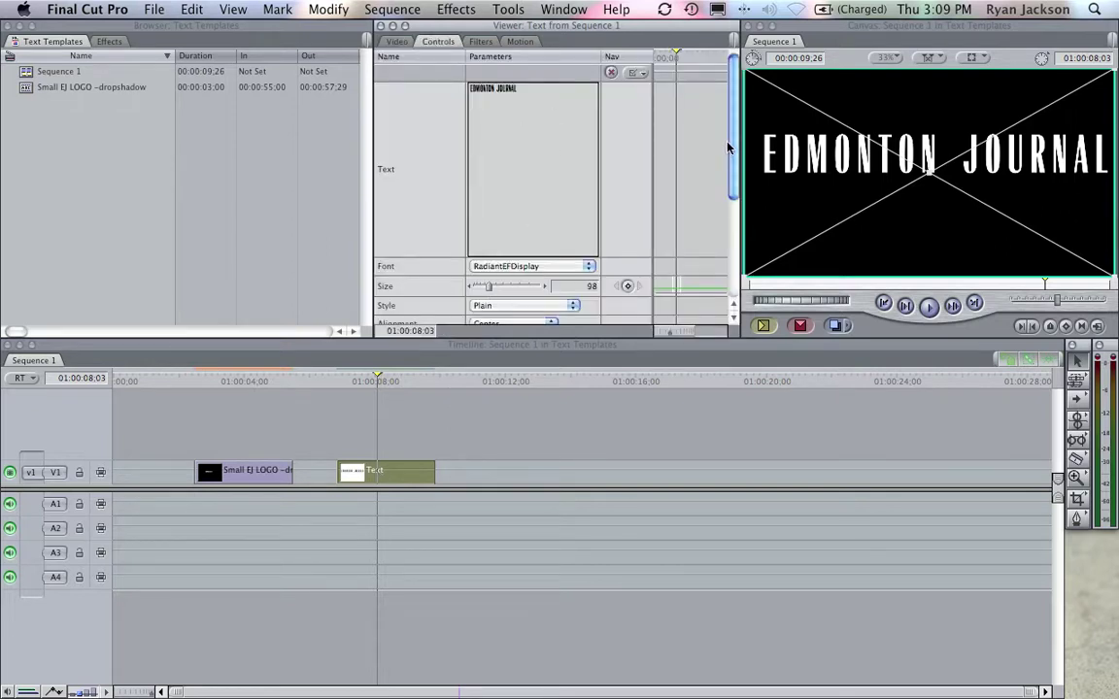
{"action": "left_click_drag", "start_coordinate": [732, 150], "coordinate": [731, 218]}
{"action": "left_click", "coordinate": [482, 241]}
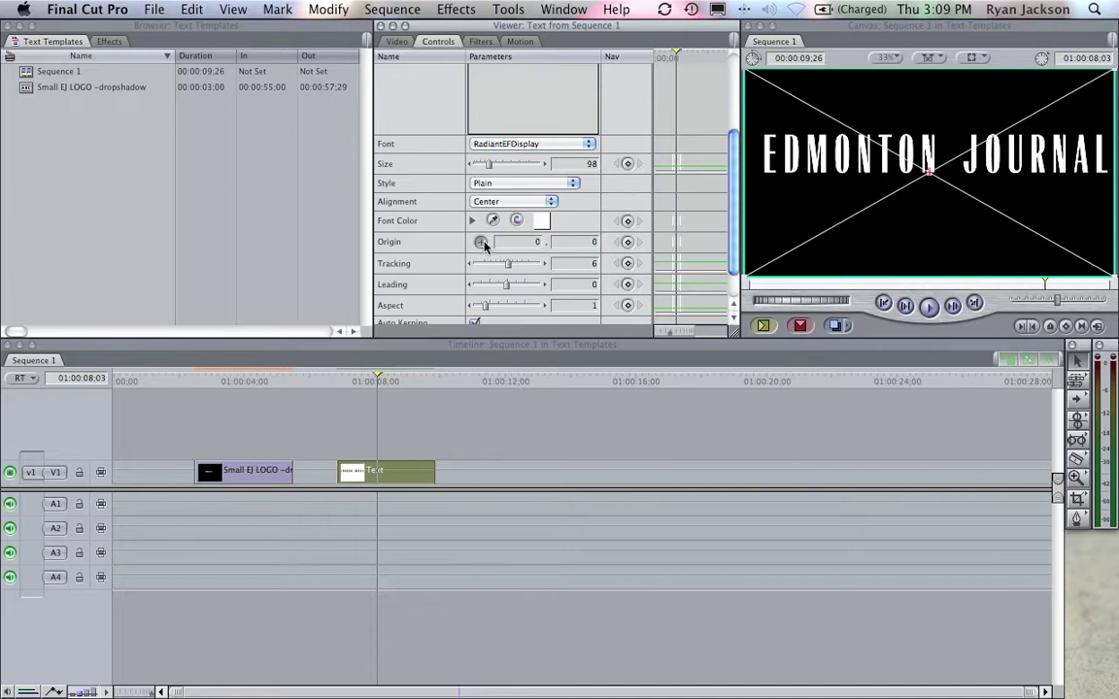
{"action": "left_click", "coordinate": [930, 146]}
{"action": "left_click_drag", "start_coordinate": [928, 142], "coordinate": [930, 142]}
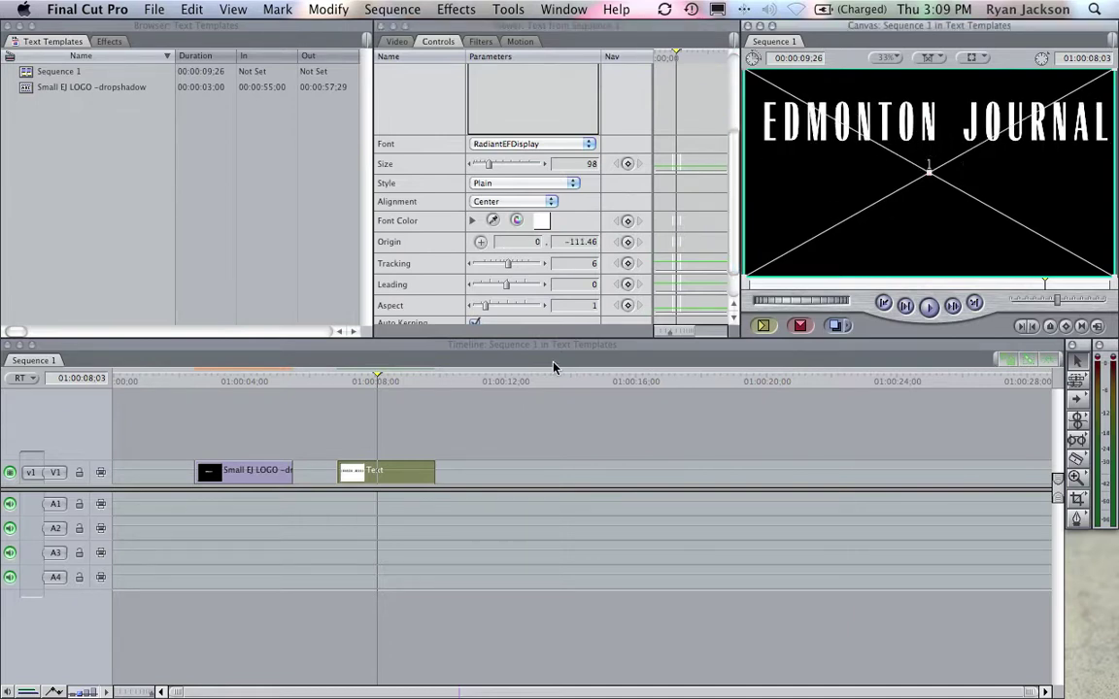
{"action": "left_click", "coordinate": [393, 378]}
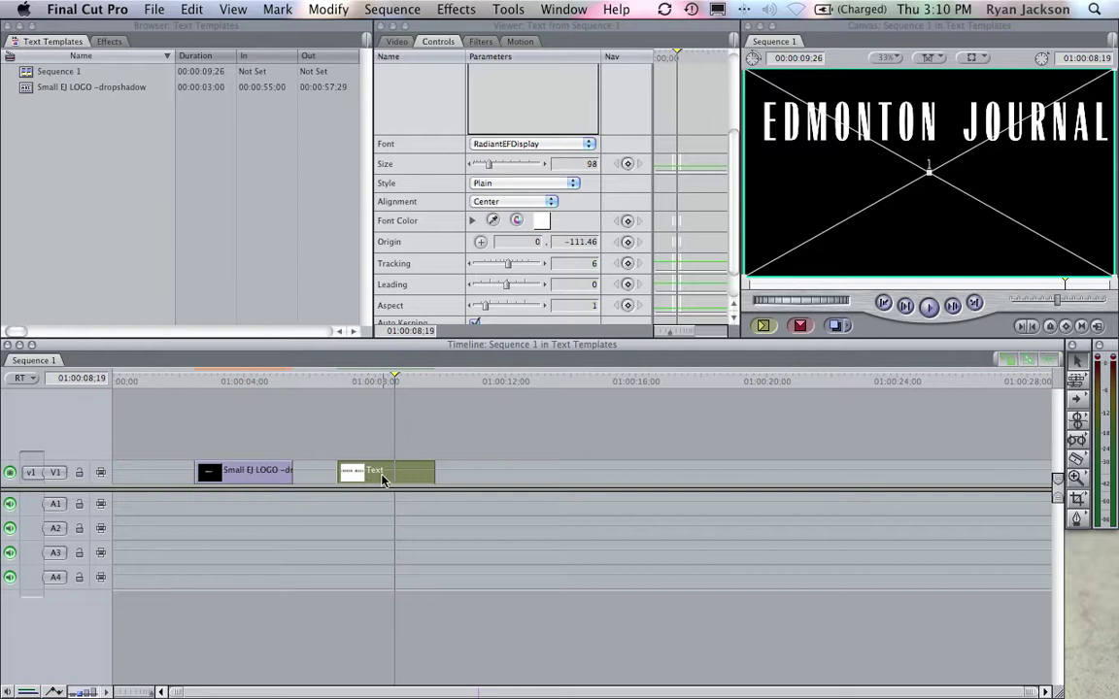
Step: Copy the finished title into the Browser and rename it 'Big EJ LOGO - end'
{"action": "left_click_drag", "start_coordinate": [381, 478], "coordinate": [89, 158]}
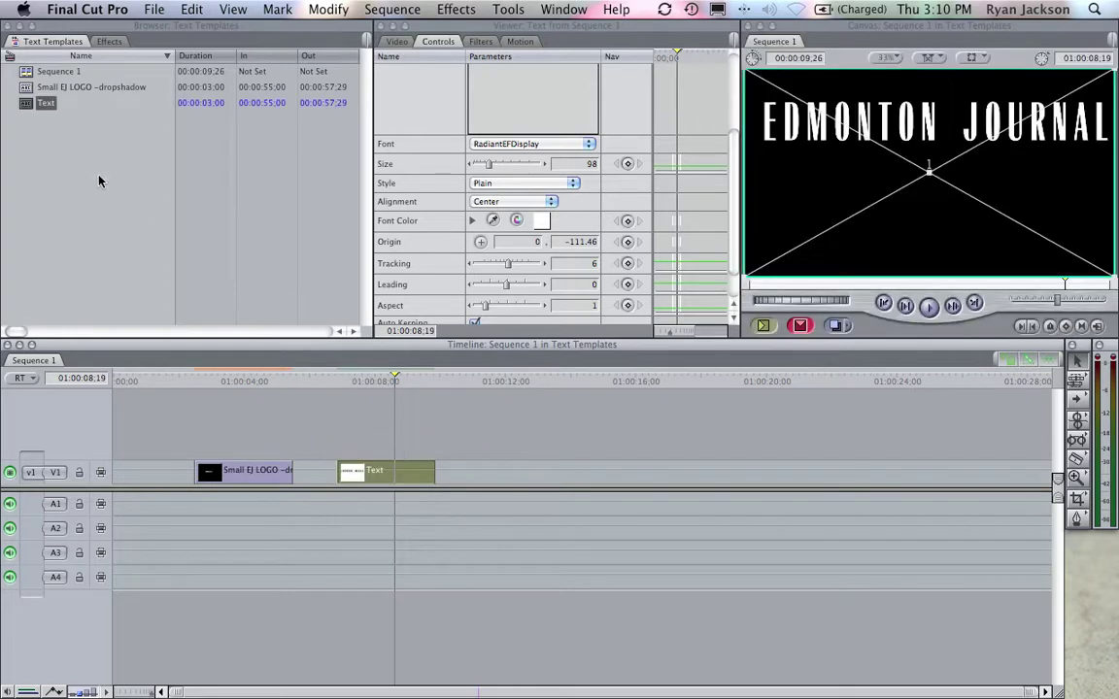
{"action": "left_click", "coordinate": [45, 103]}
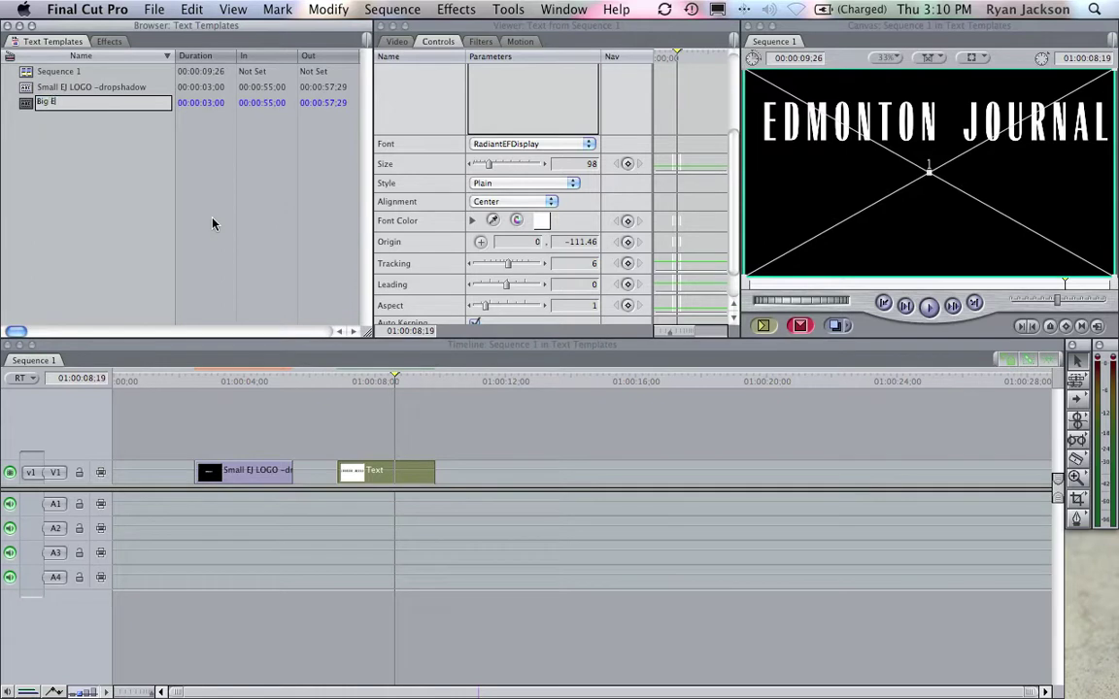
{"action": "type", "text": "Big EJ LOGO - end"}
{"action": "key", "text": "Return"}
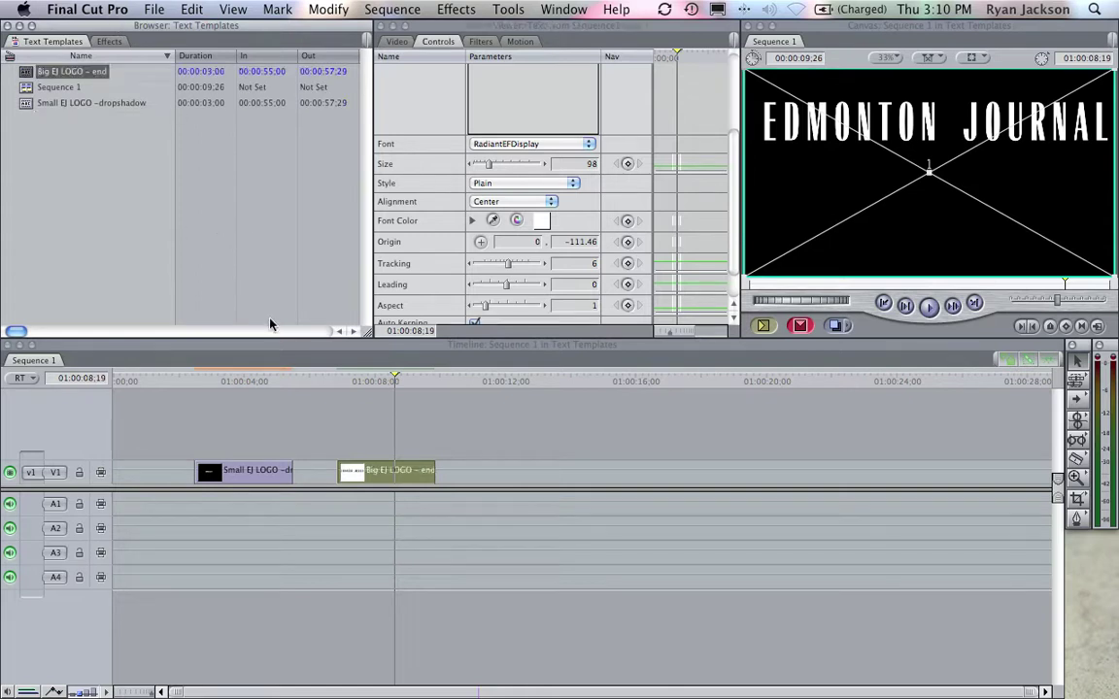
{"action": "left_click_drag", "start_coordinate": [394, 380], "coordinate": [462, 386]}
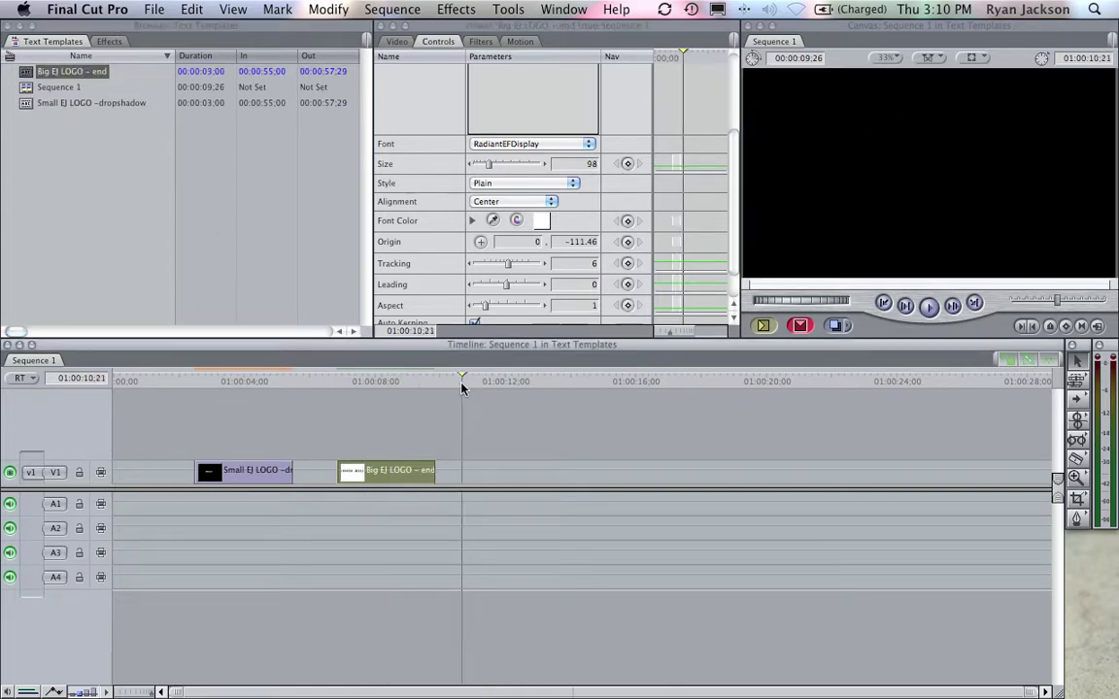
Step: Load a Lower 3rd generator with a 3-second duration and place it in the sequence
{"action": "left_click", "coordinate": [404, 42]}
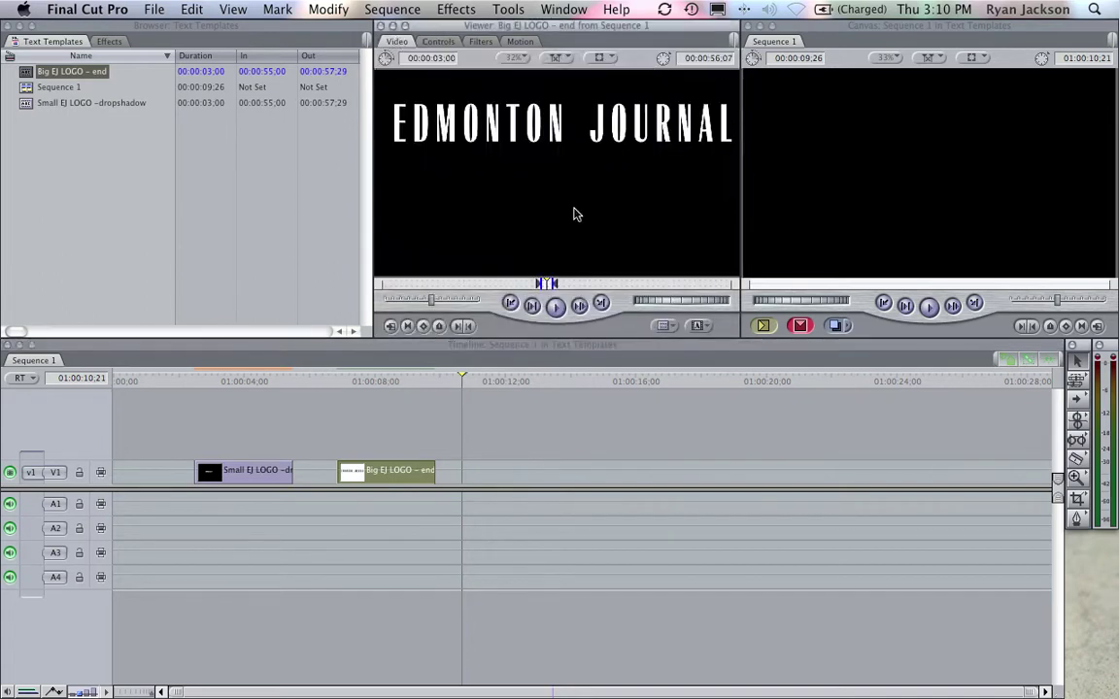
{"action": "left_click", "coordinate": [698, 326]}
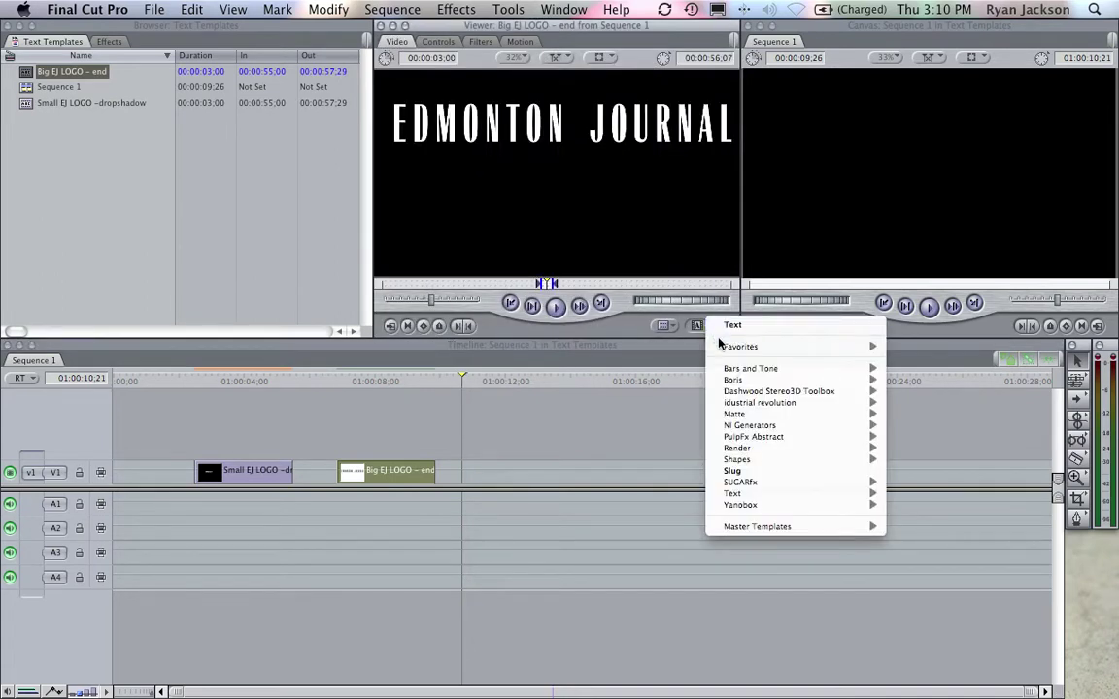
{"action": "mouse_move", "coordinate": [770, 496]}
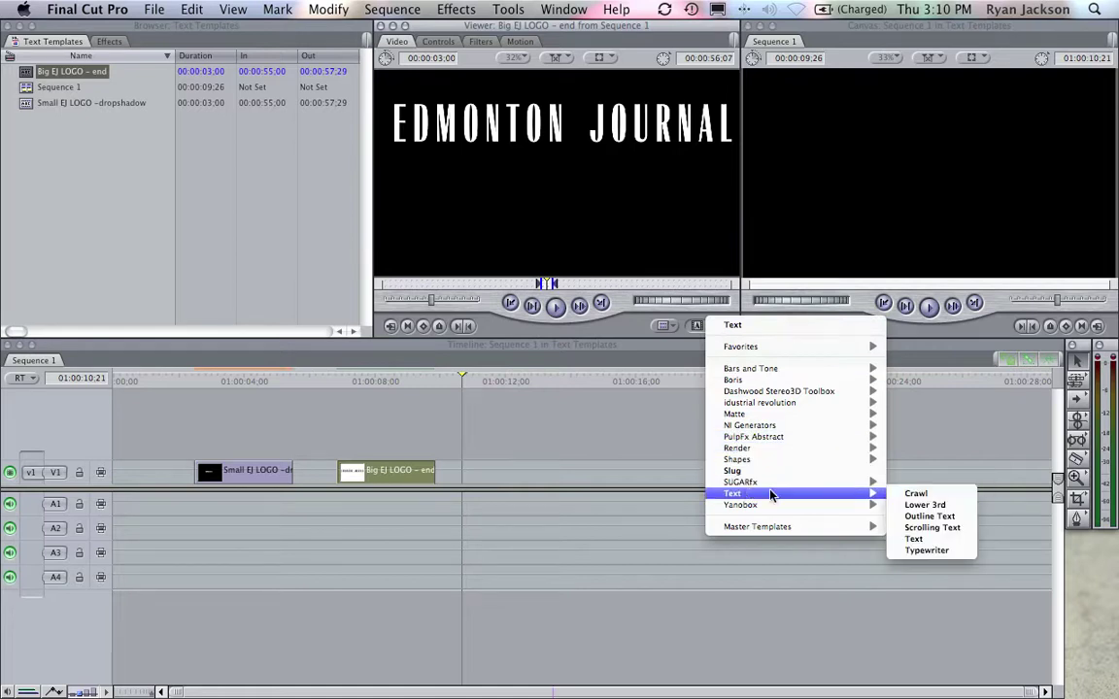
{"action": "left_click", "coordinate": [922, 505]}
{"action": "left_click", "coordinate": [439, 58]}
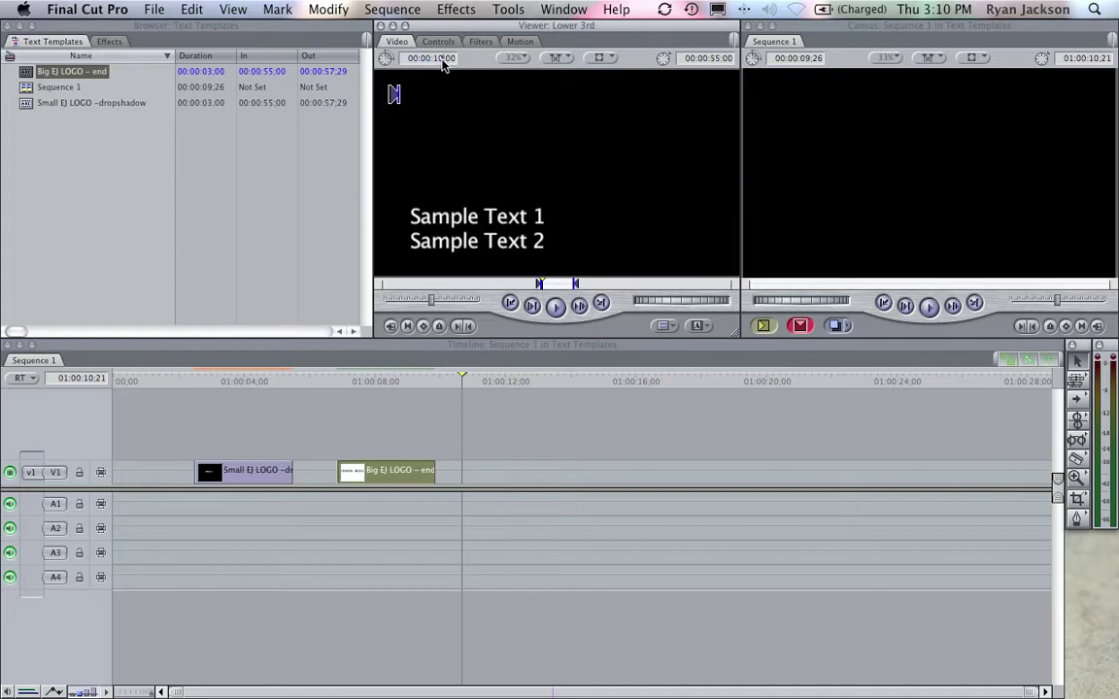
{"action": "type", "text": "300"}
{"action": "key", "text": "Return"}
{"action": "left_click_drag", "start_coordinate": [534, 165], "coordinate": [549, 480]}
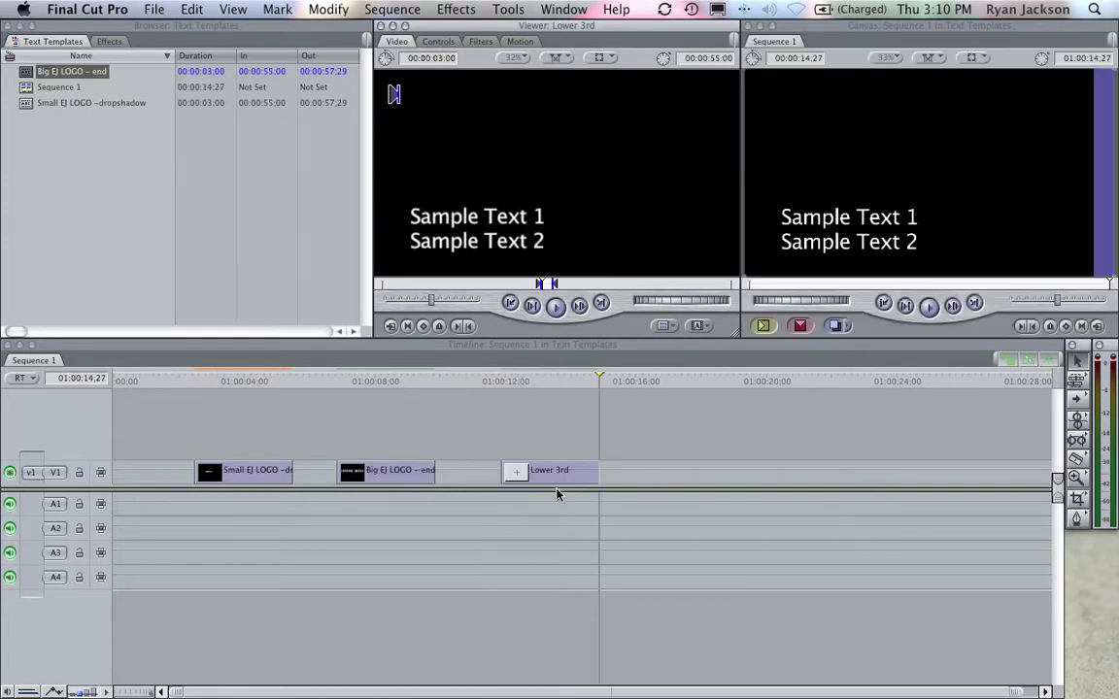
Step: Set the lower third's lines to 'First Name Last Name' and 'Title'
{"action": "left_click", "coordinate": [549, 379]}
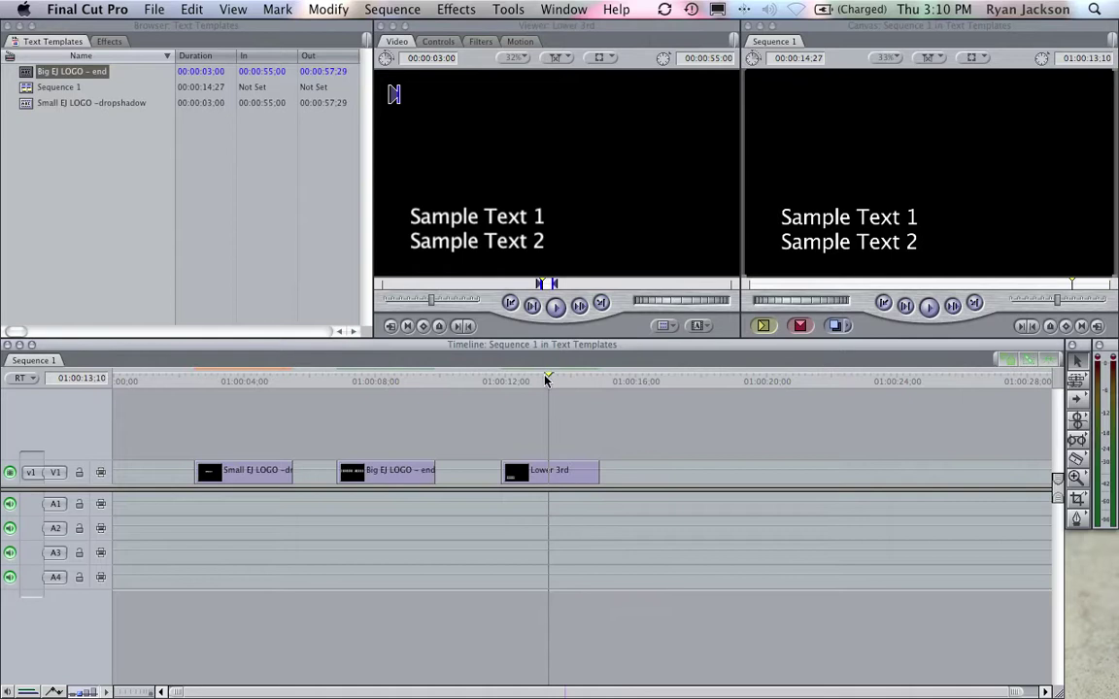
{"action": "key", "text": "Left"}
{"action": "key", "text": "Left"}
{"action": "key", "text": "Left"}
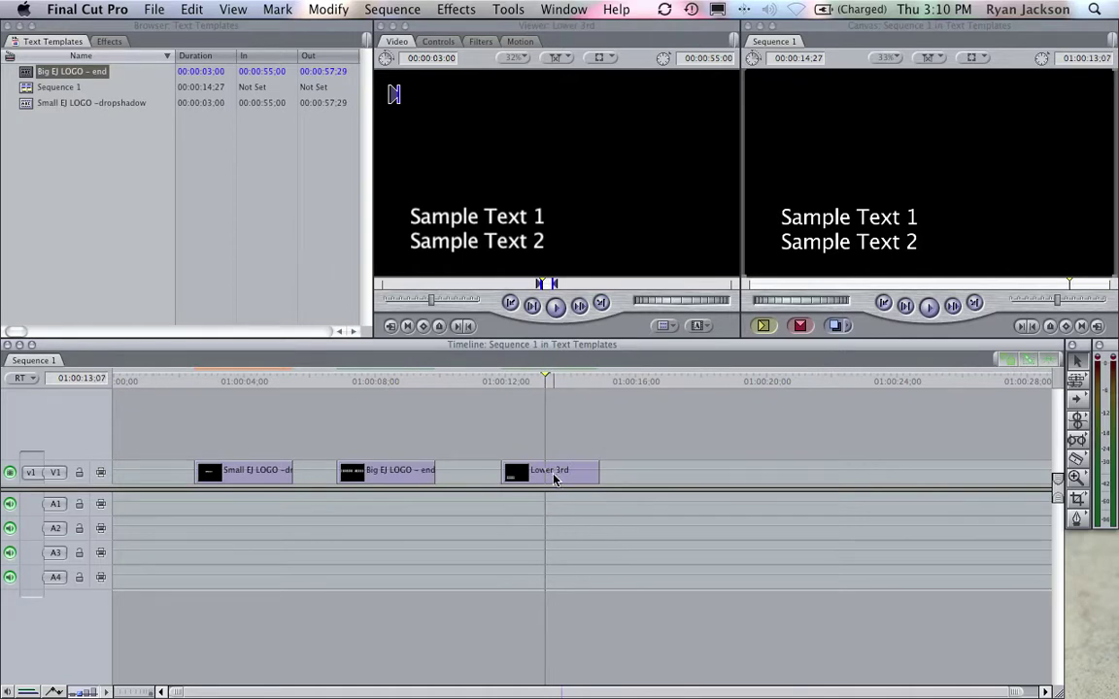
{"action": "double_click", "coordinate": [544, 472]}
{"action": "left_click", "coordinate": [428, 40]}
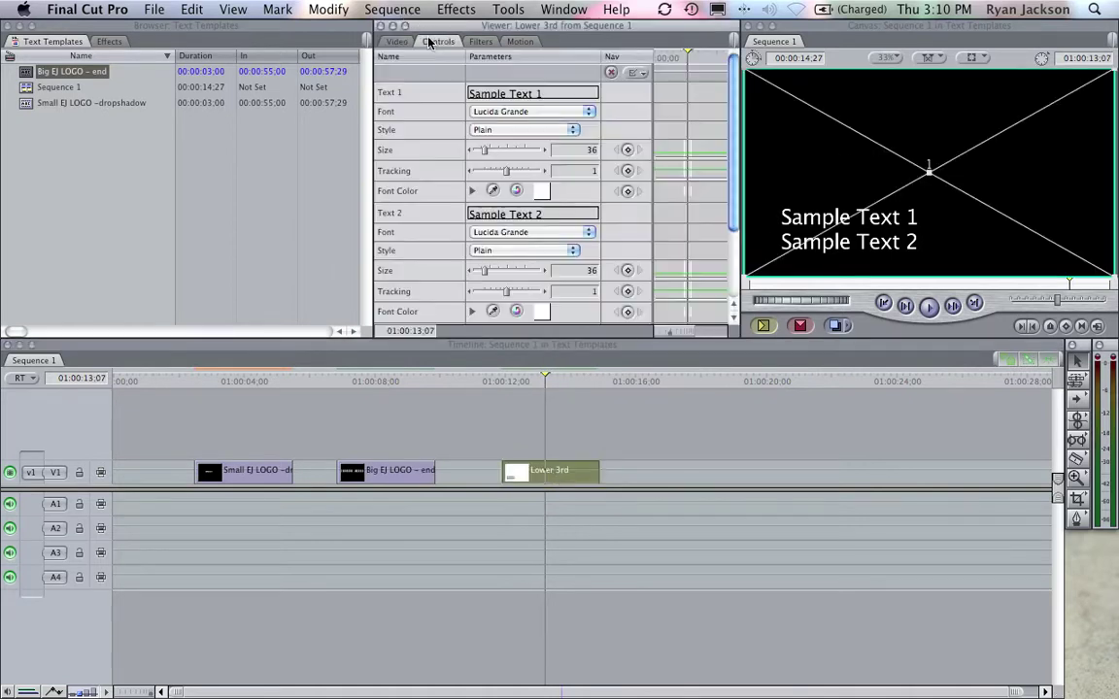
{"action": "left_click", "coordinate": [467, 92]}
{"action": "type", "text": "Sir"}
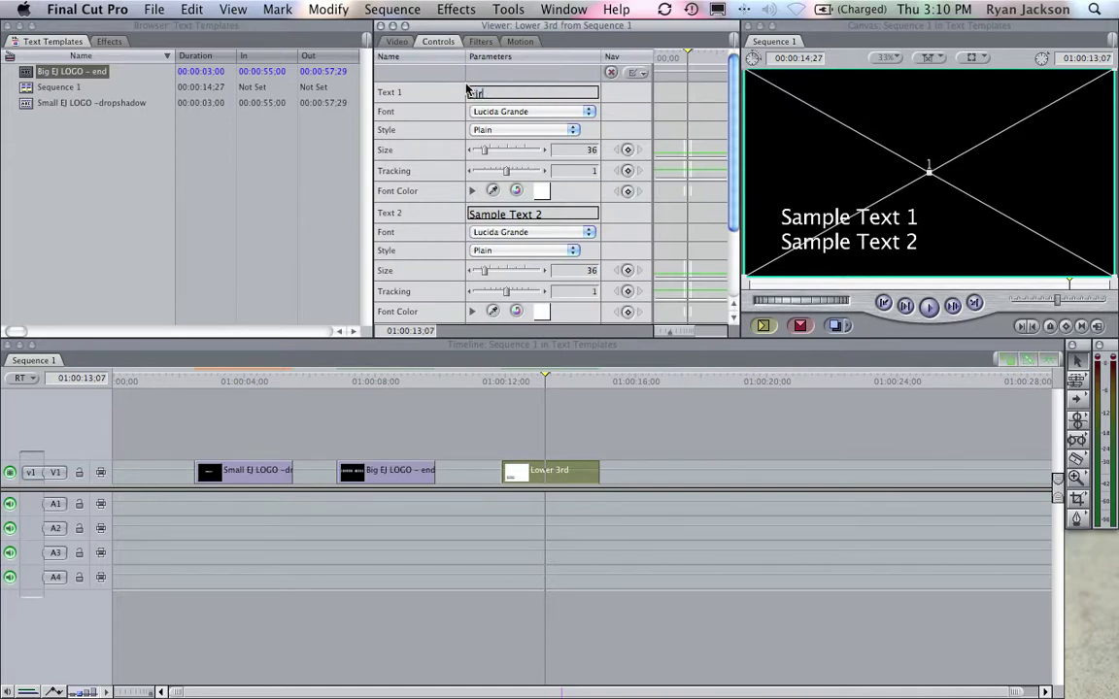
{"action": "type", "text": "st Name L"}
{"action": "type", "text": "ast Name"}
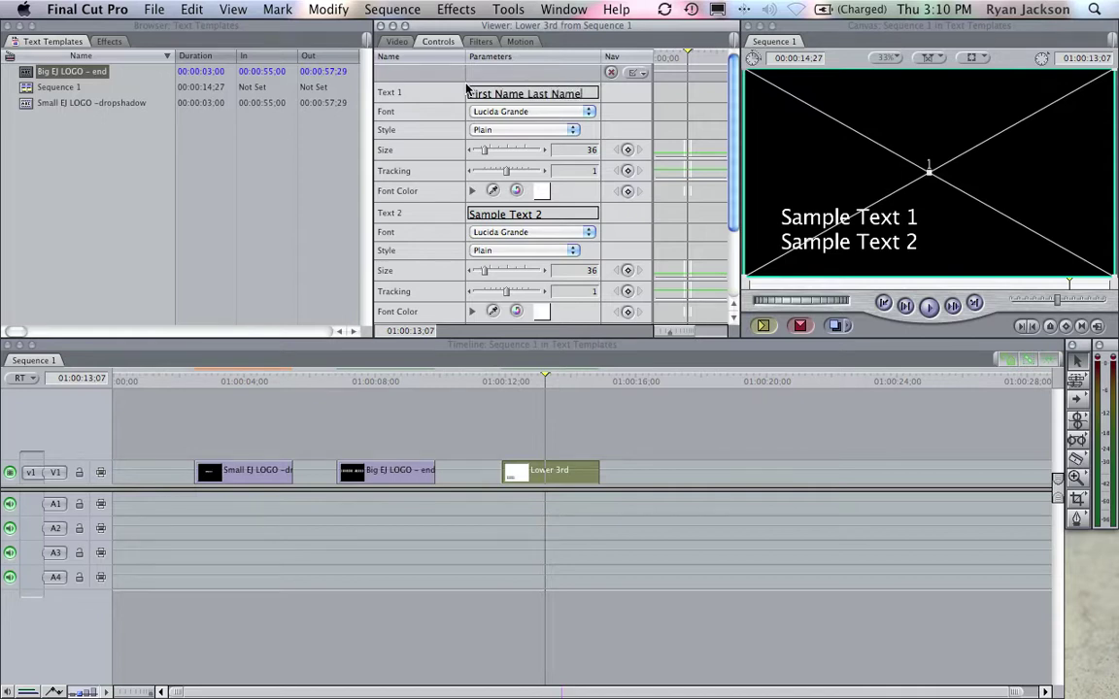
{"action": "left_click", "coordinate": [549, 217]}
{"action": "key", "text": "super+a"}
{"action": "key", "text": "BackSpace"}
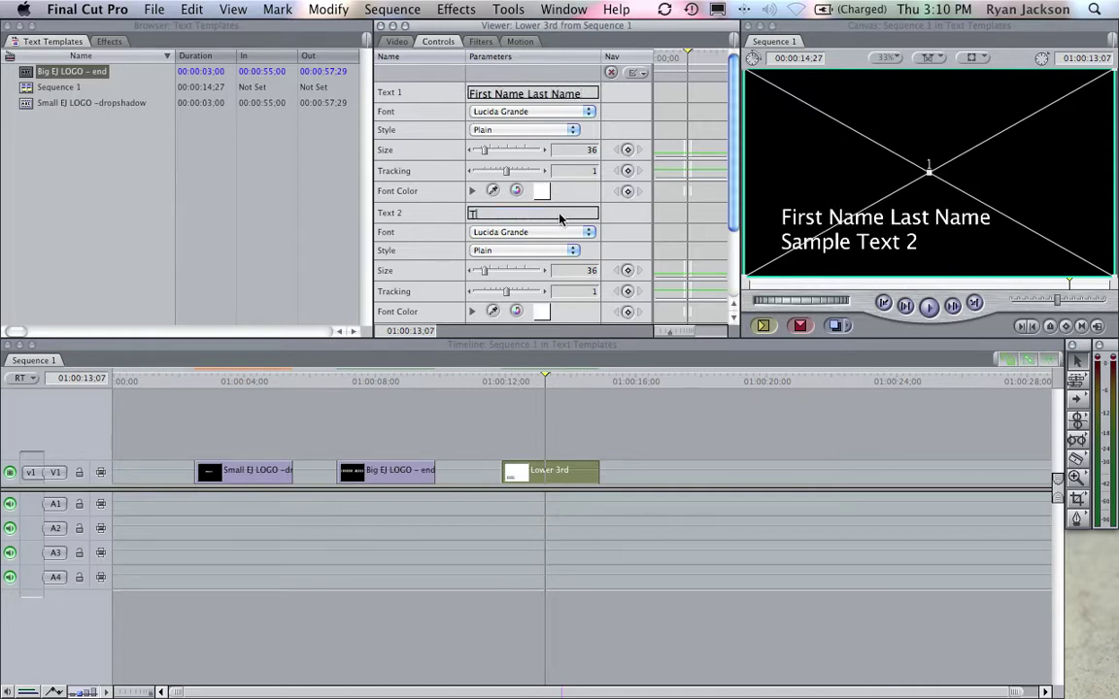
{"action": "type", "text": "Title"}
{"action": "key", "text": "Return"}
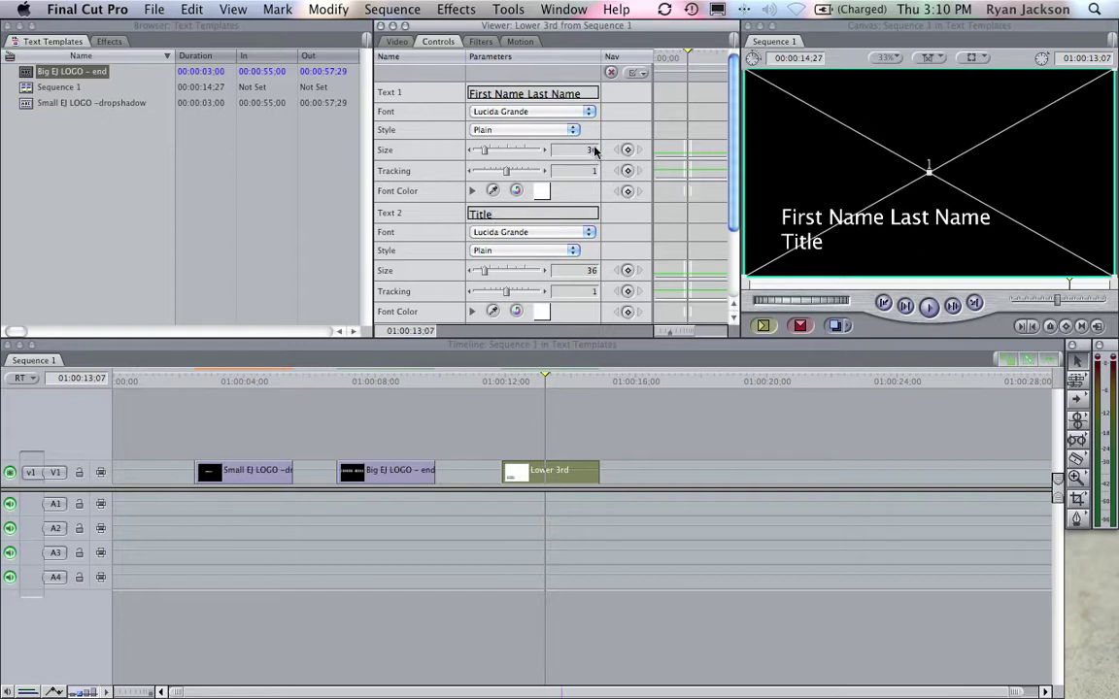
Step: Set the Title line to size 30 and both lines' font to Georgia
{"action": "double_click", "coordinate": [589, 271]}
{"action": "type", "text": "30"}
{"action": "key", "text": "Return"}
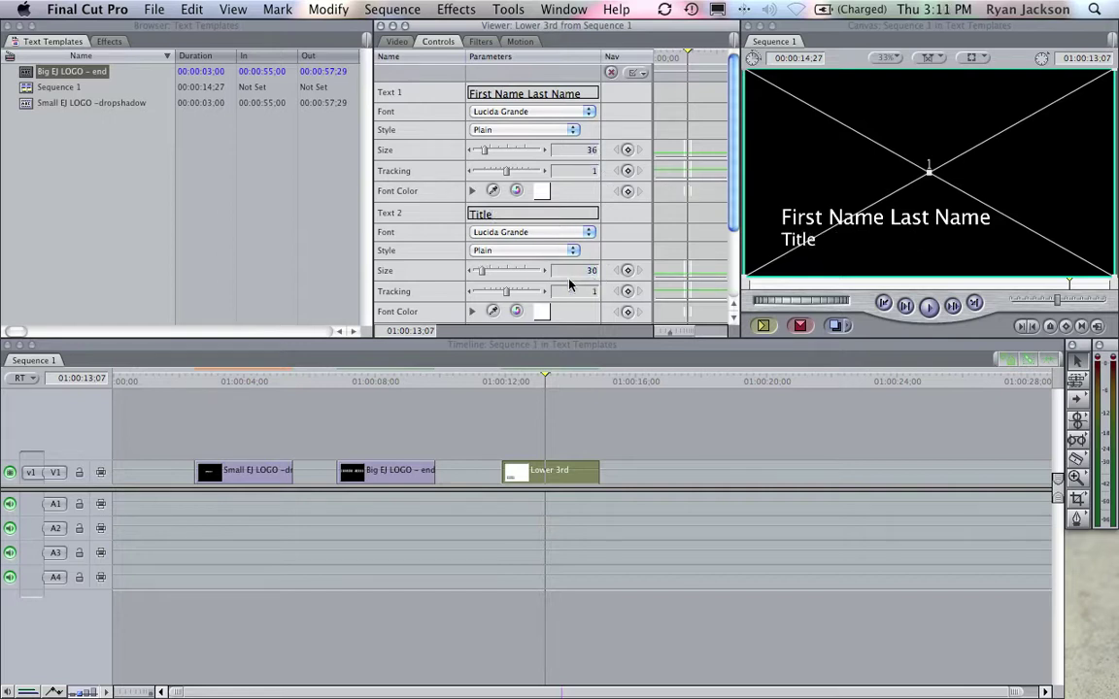
{"action": "left_click", "coordinate": [510, 111]}
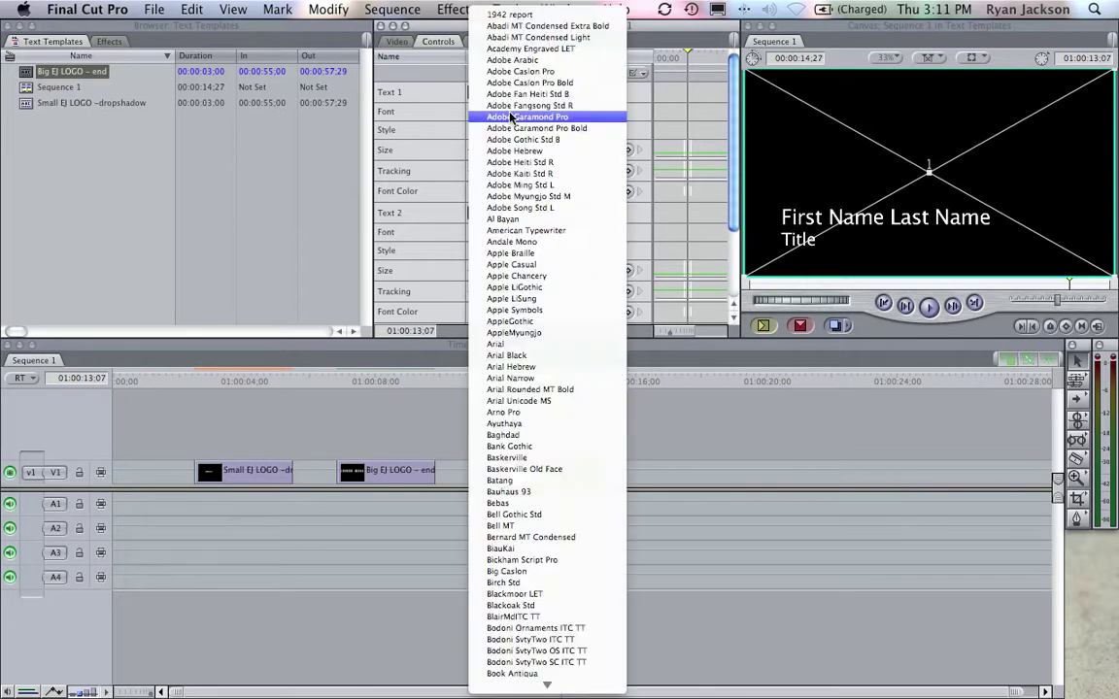
{"action": "type", "text": "book"}
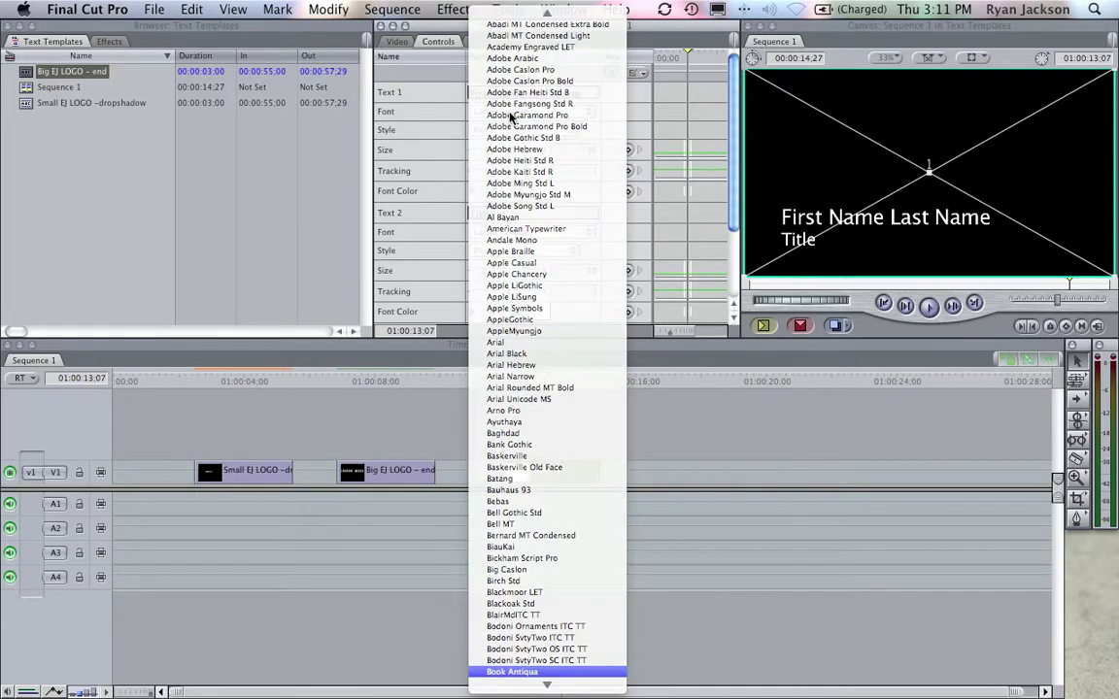
{"action": "key", "text": "Return"}
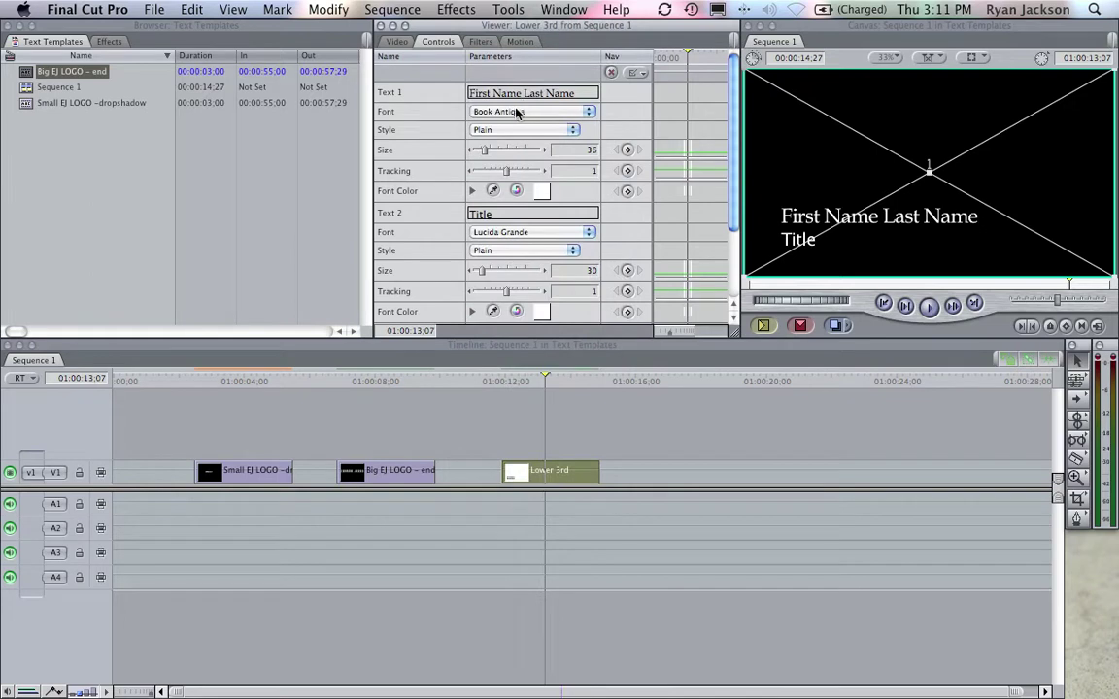
{"action": "left_click", "coordinate": [515, 112]}
{"action": "type", "text": "ge"}
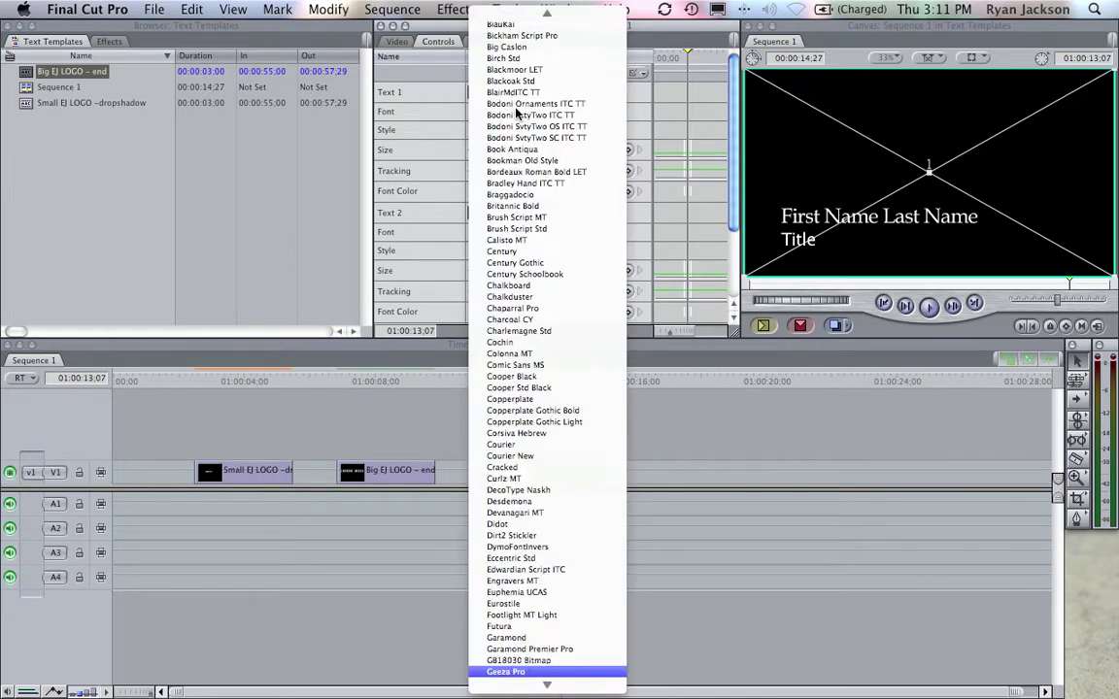
{"action": "type", "text": "orgia"}
{"action": "key", "text": "Return"}
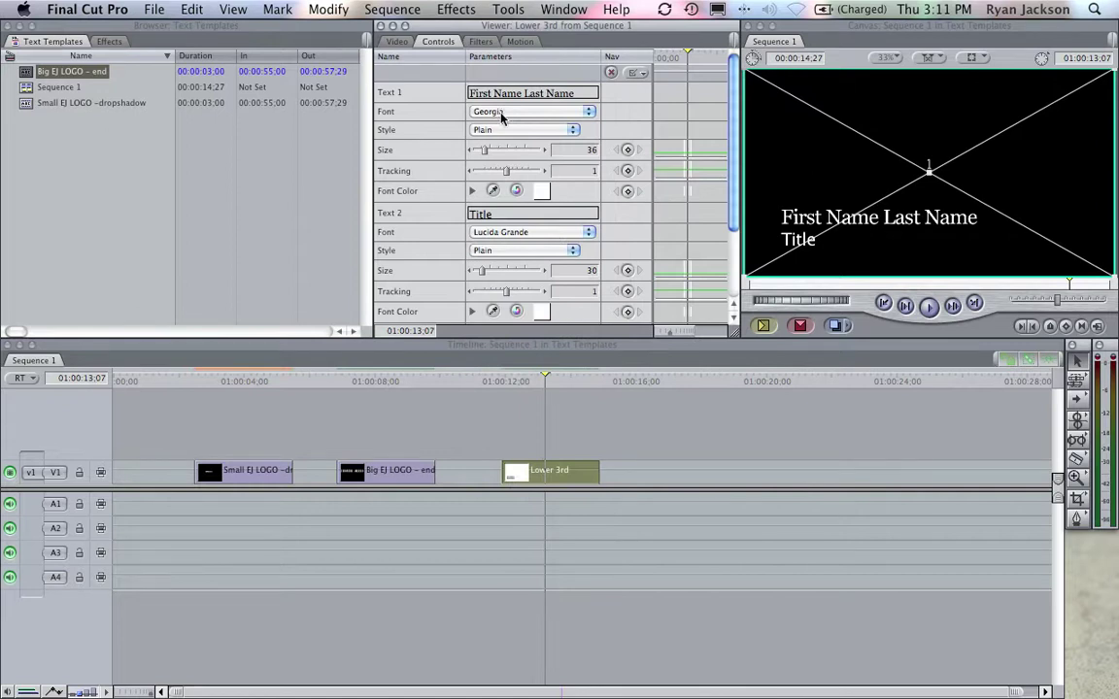
{"action": "left_click", "coordinate": [521, 231]}
{"action": "type", "text": "georgia"}
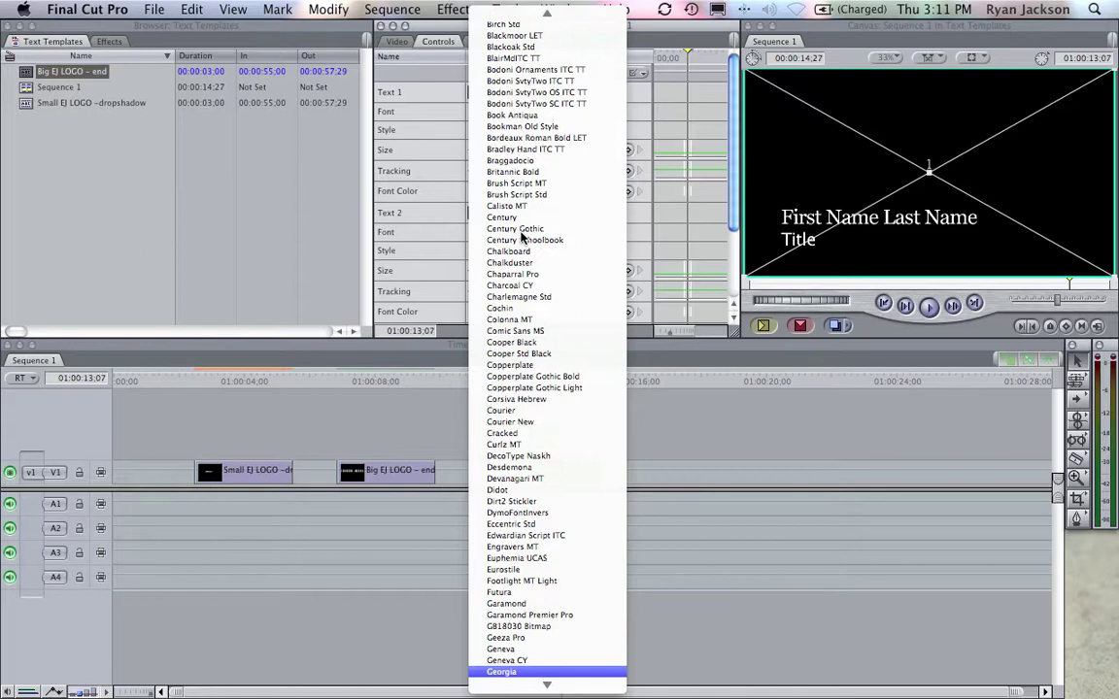
{"action": "key", "text": "Return"}
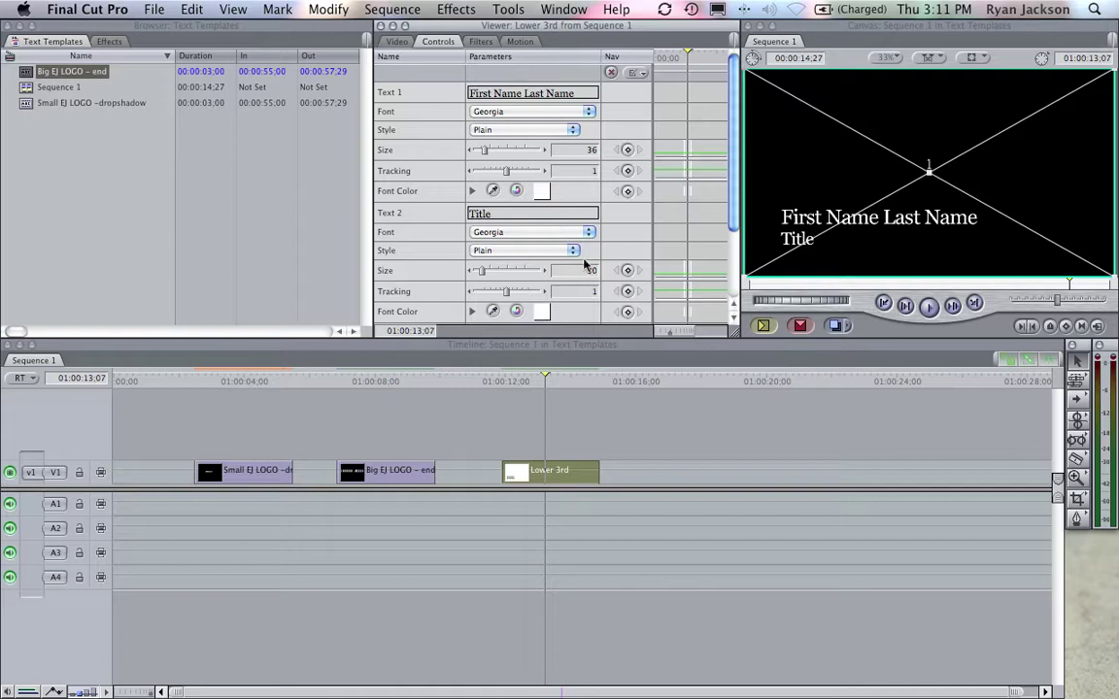
{"action": "left_click", "coordinate": [517, 41]}
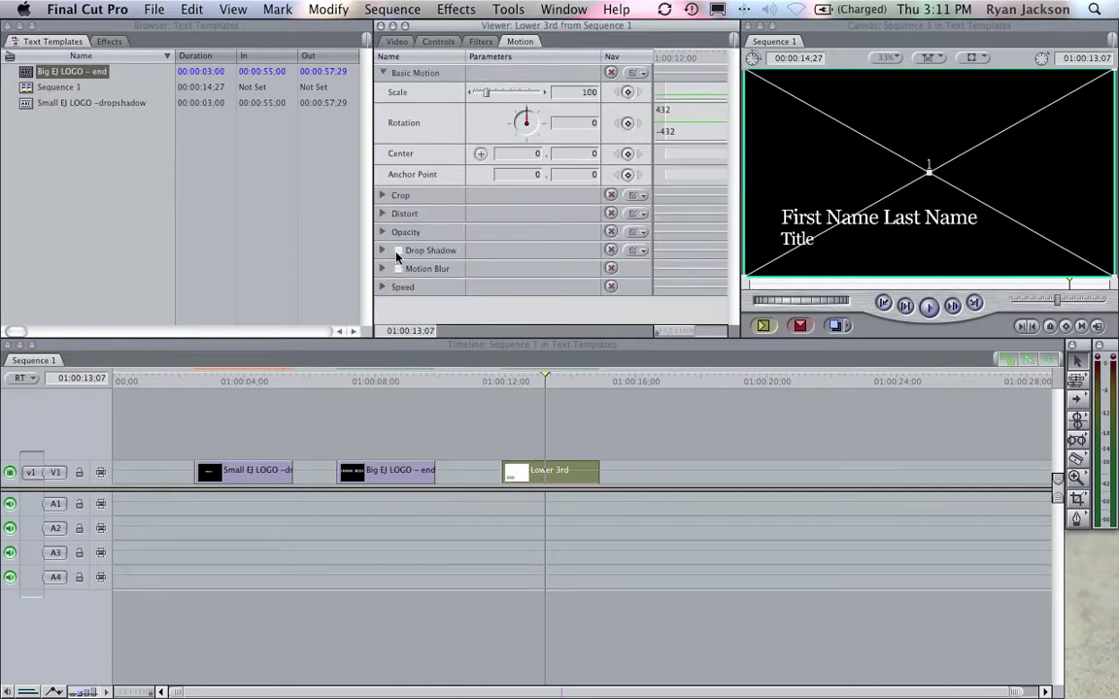
{"action": "left_click", "coordinate": [404, 42]}
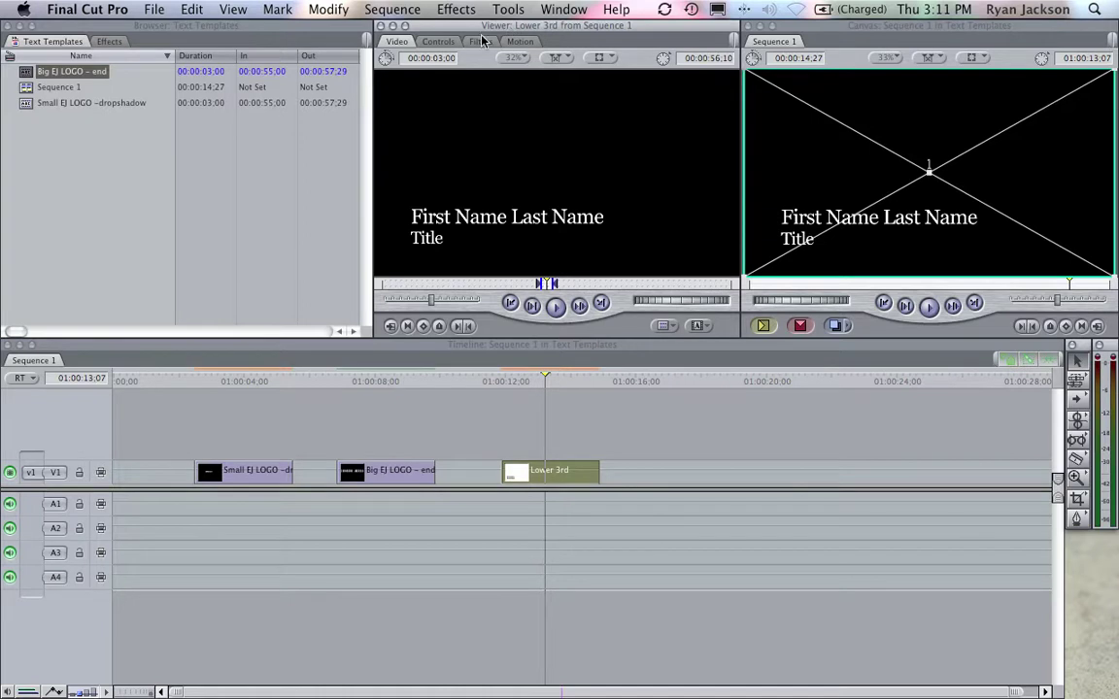
{"action": "left_click", "coordinate": [520, 41]}
{"action": "left_click", "coordinate": [437, 41]}
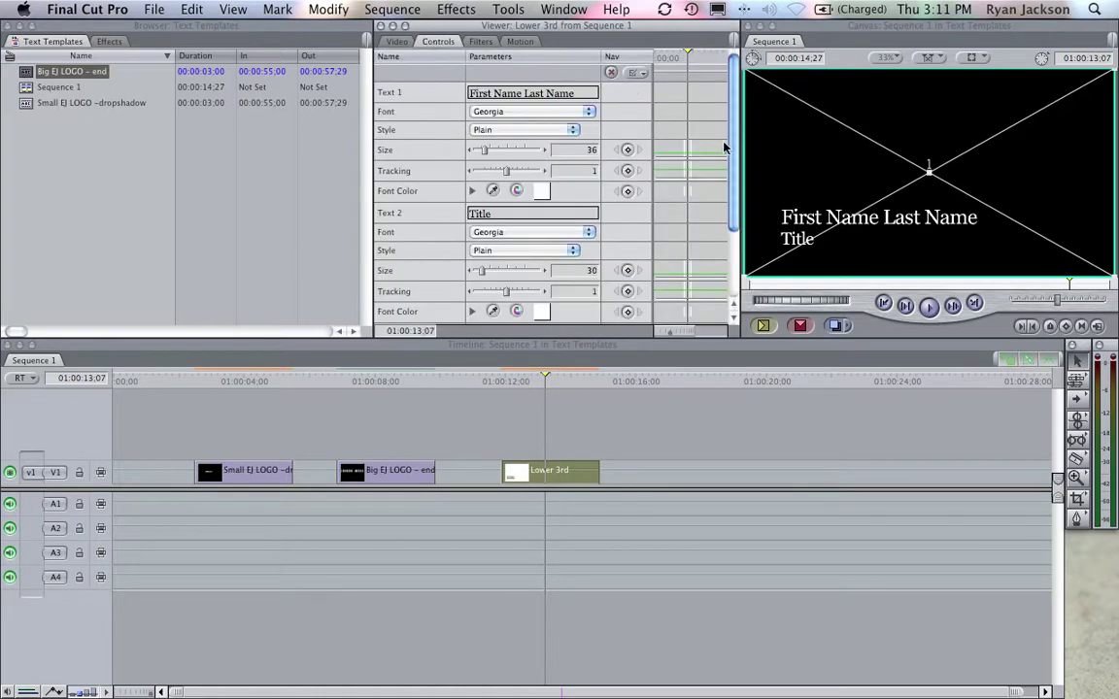
{"action": "left_click_drag", "start_coordinate": [734, 147], "coordinate": [729, 240]}
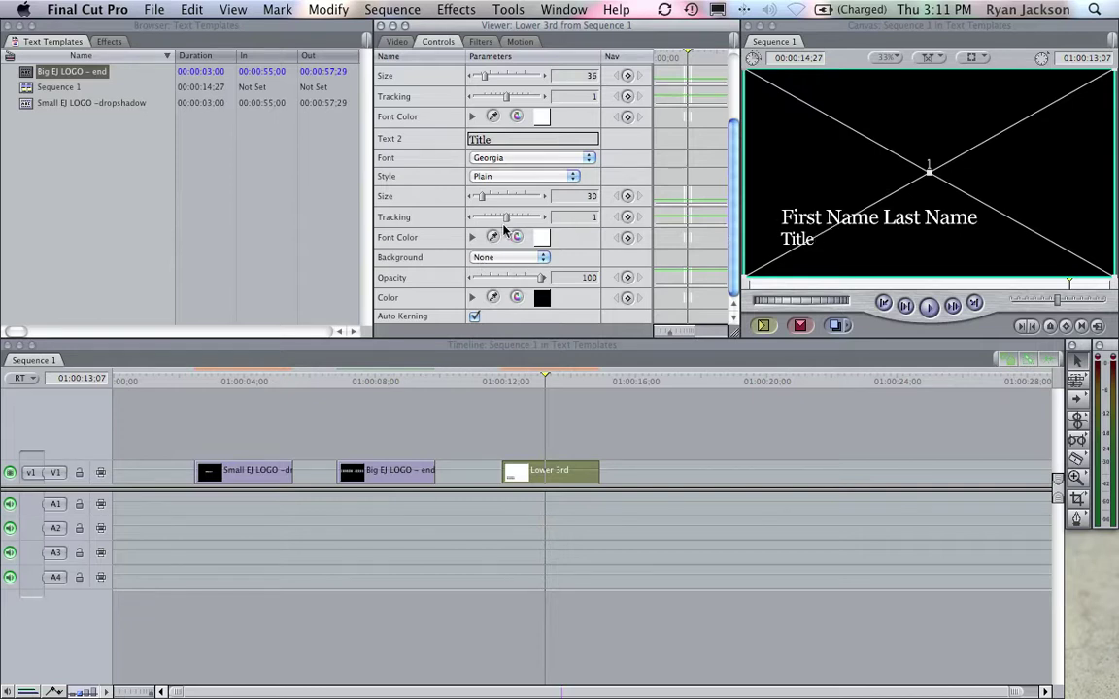
{"action": "left_click", "coordinate": [492, 258]}
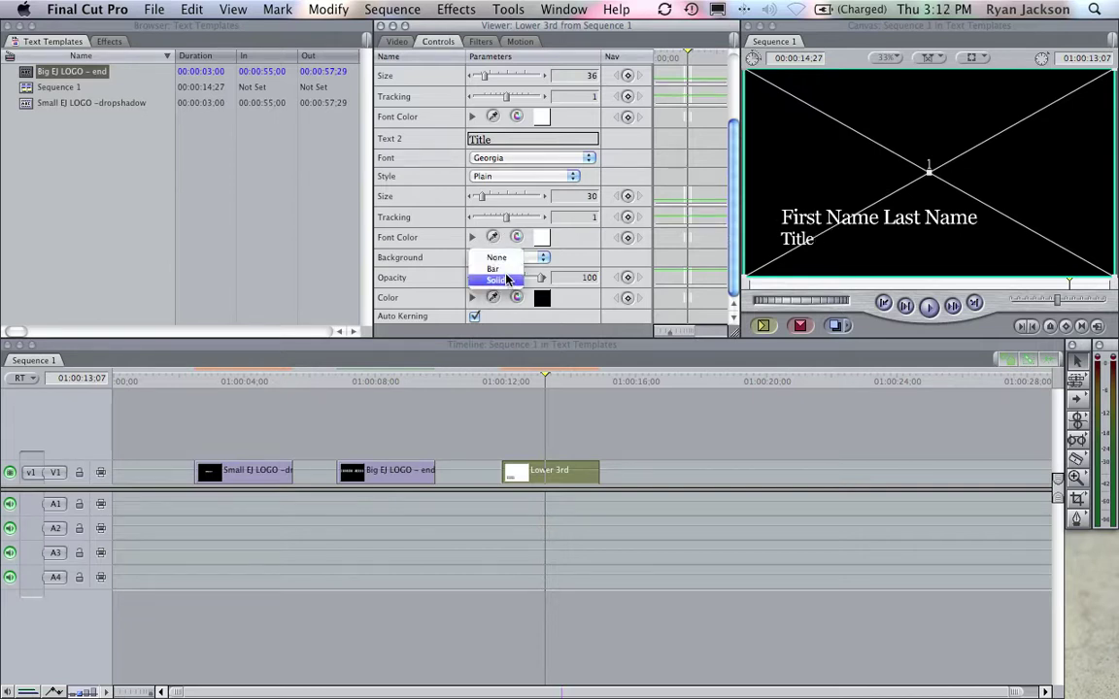
{"action": "left_click", "coordinate": [510, 268]}
{"action": "left_click", "coordinate": [529, 259]}
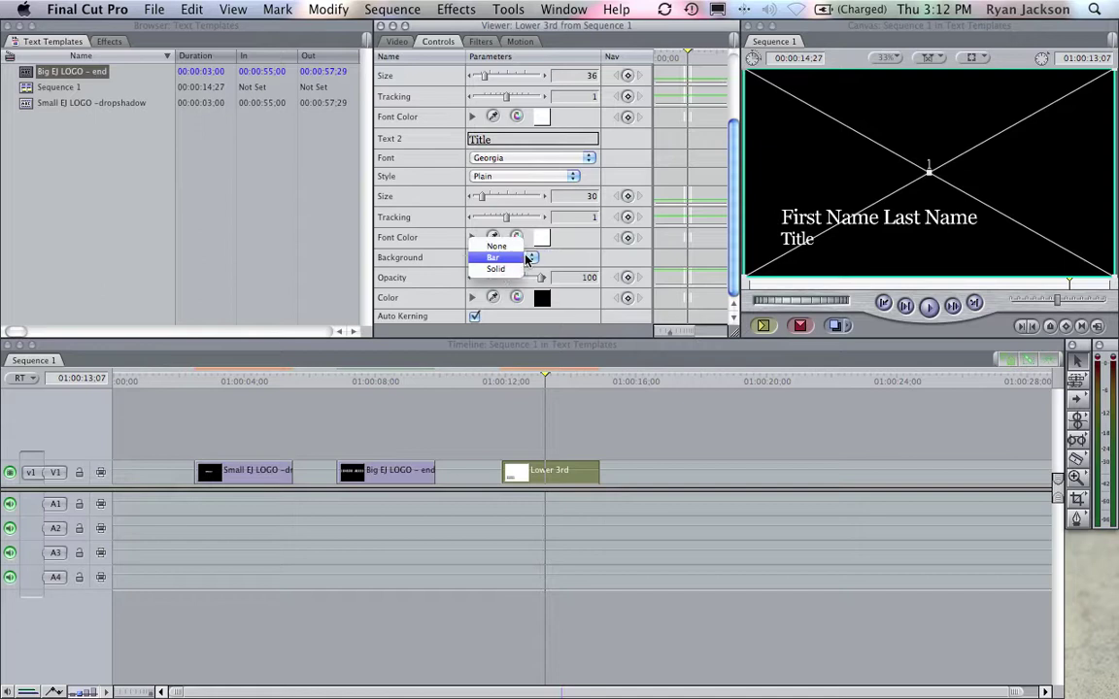
{"action": "left_click", "coordinate": [510, 269]}
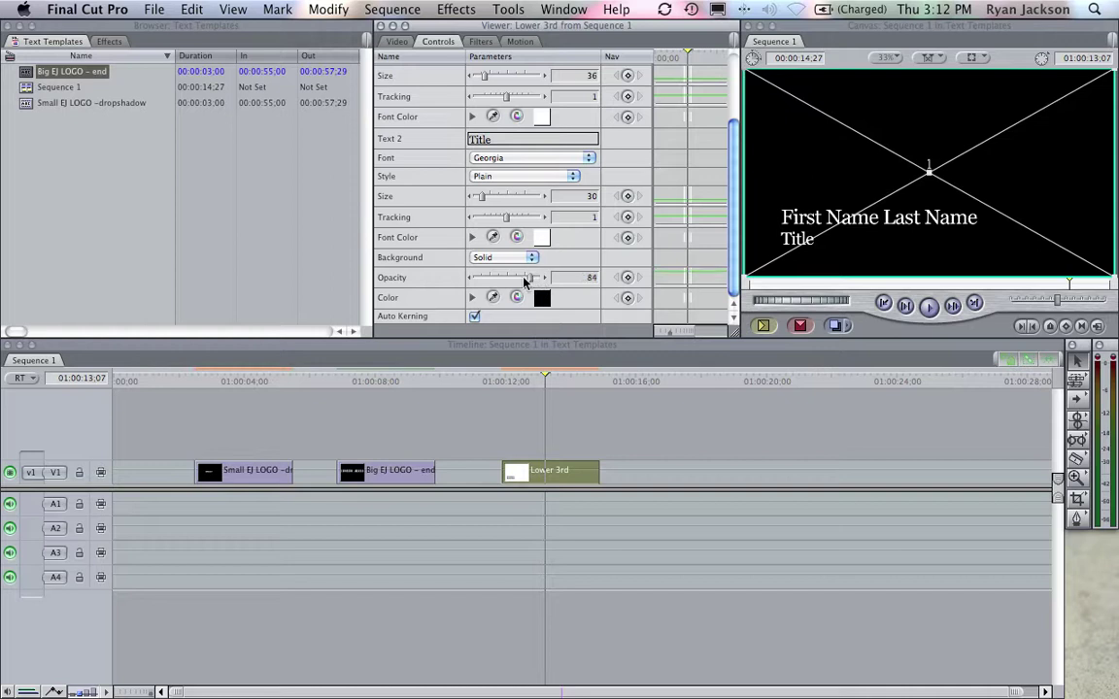
{"action": "left_click_drag", "start_coordinate": [541, 280], "coordinate": [557, 282]}
{"action": "left_click", "coordinate": [533, 257]}
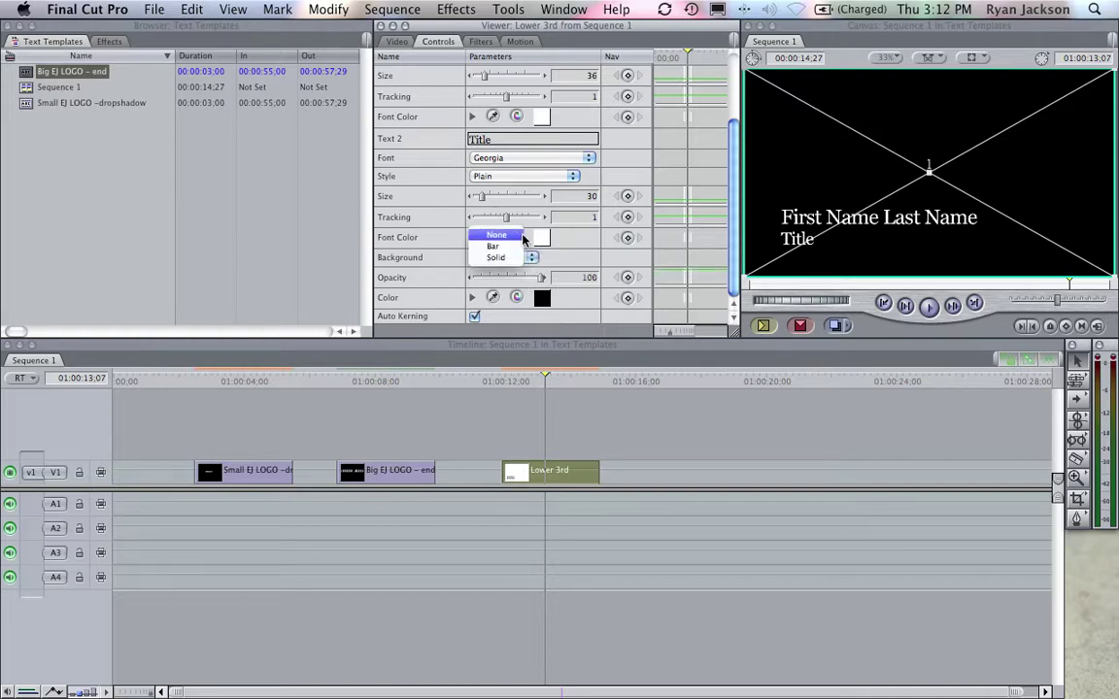
{"action": "left_click", "coordinate": [490, 227]}
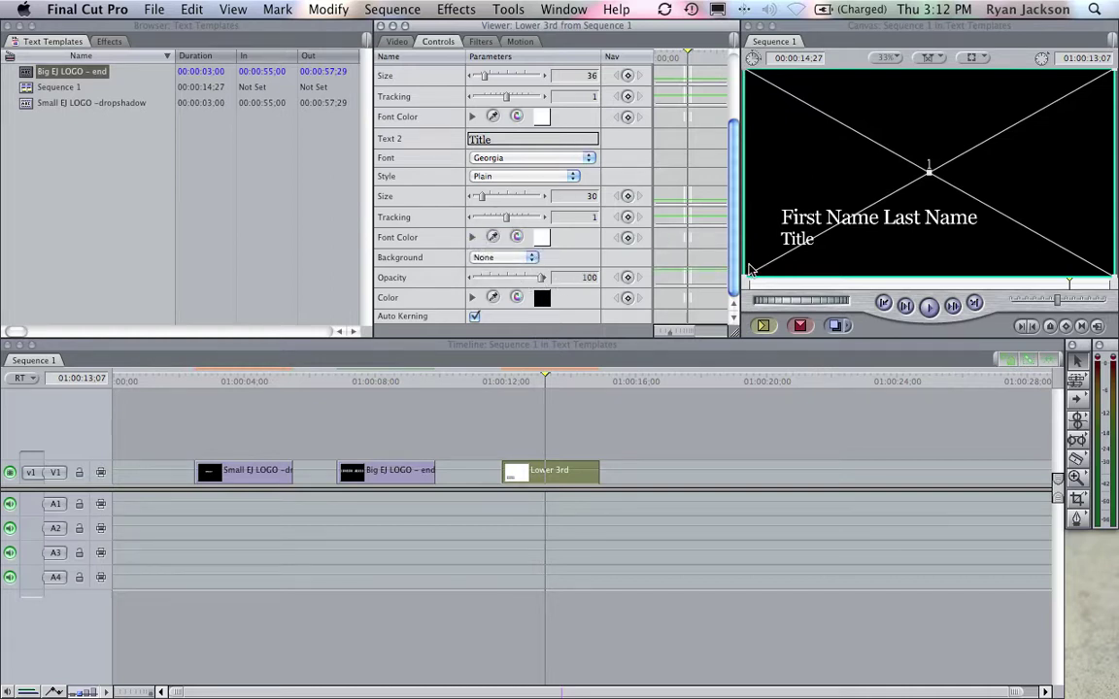
{"action": "scroll", "coordinate": [731, 304], "scroll_direction": "up", "scroll_amount": 3}
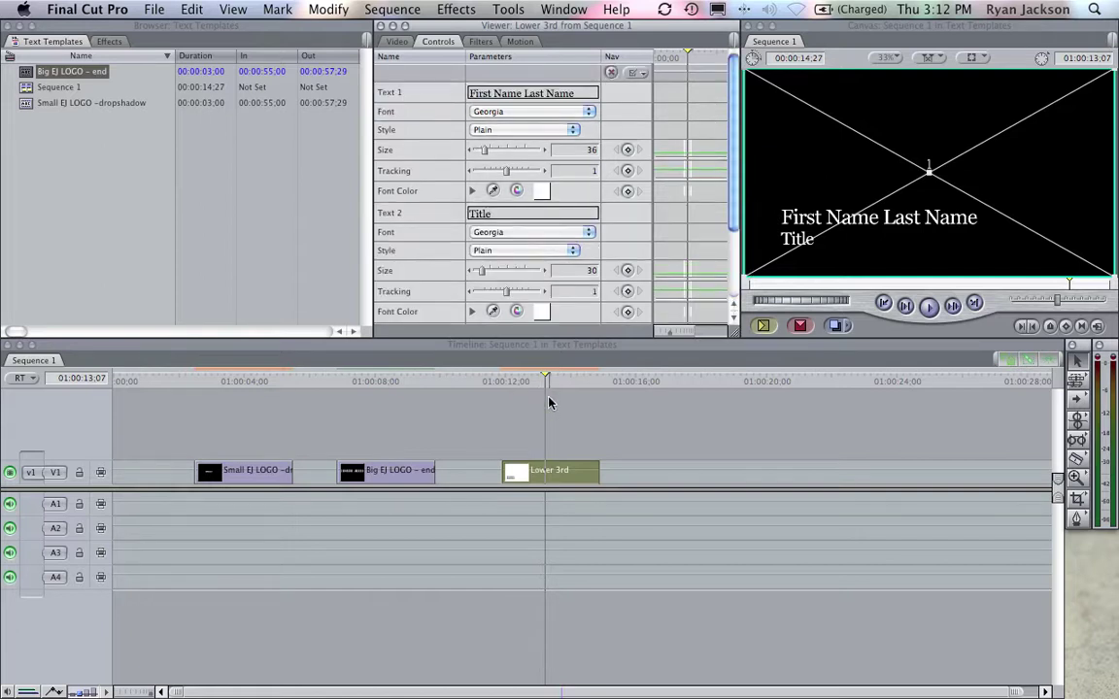
Step: Add the Lower 3rd clip from the sequence to the project's Browser clips
{"action": "left_click", "coordinate": [527, 381]}
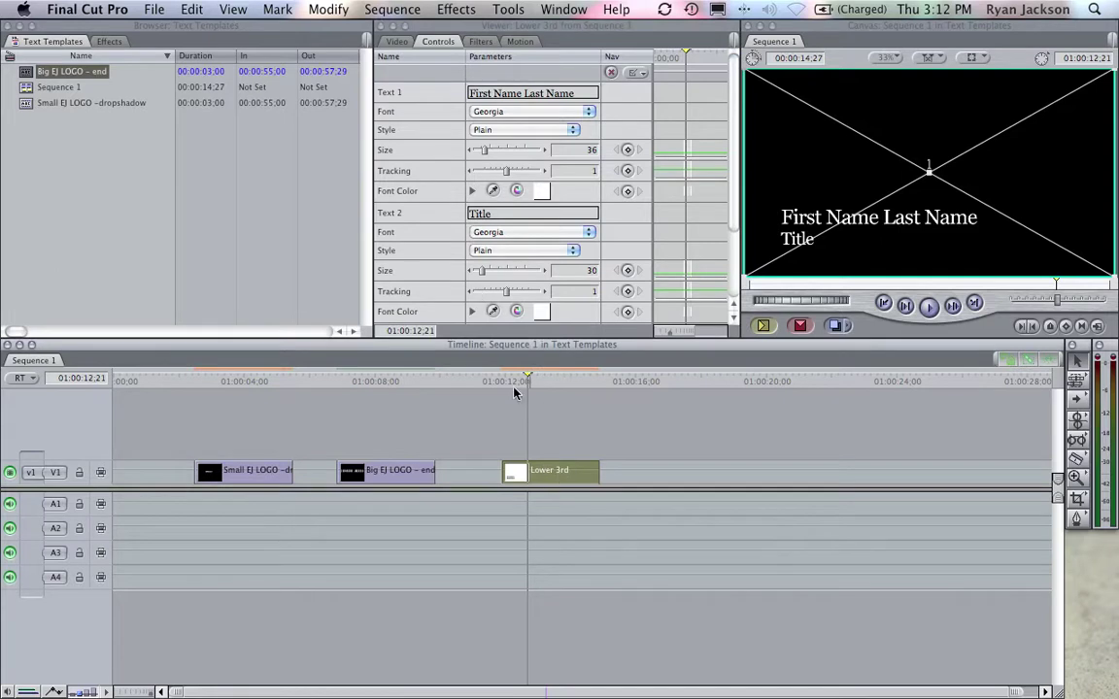
{"action": "left_click", "coordinate": [561, 476]}
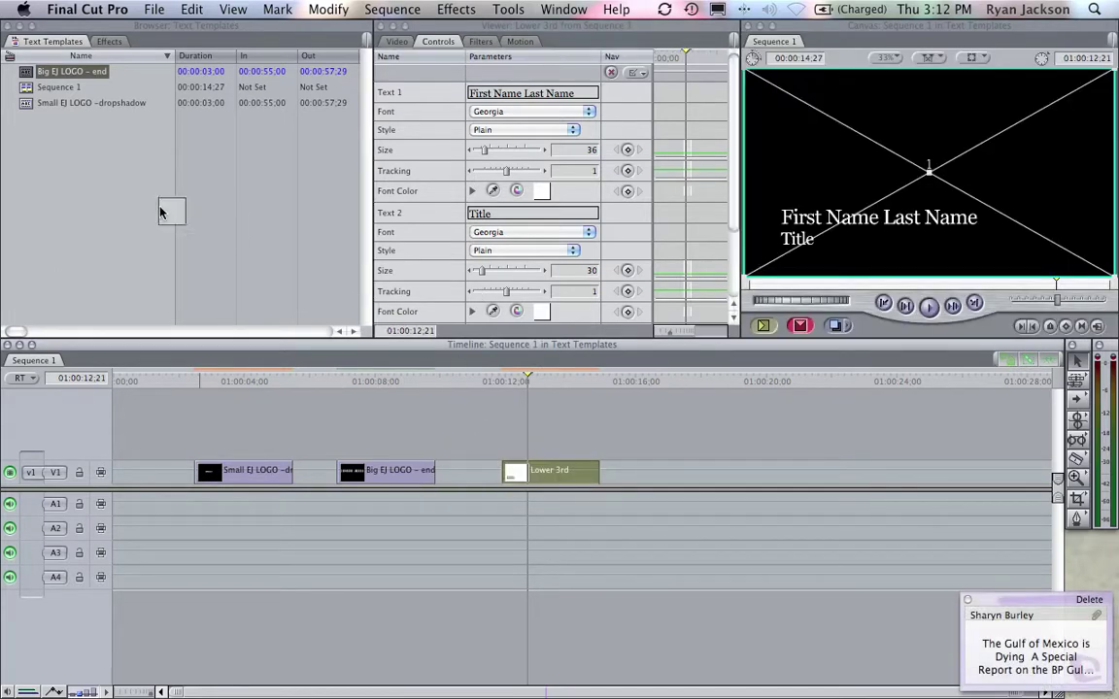
{"action": "left_click_drag", "start_coordinate": [161, 212], "coordinate": [52, 160]}
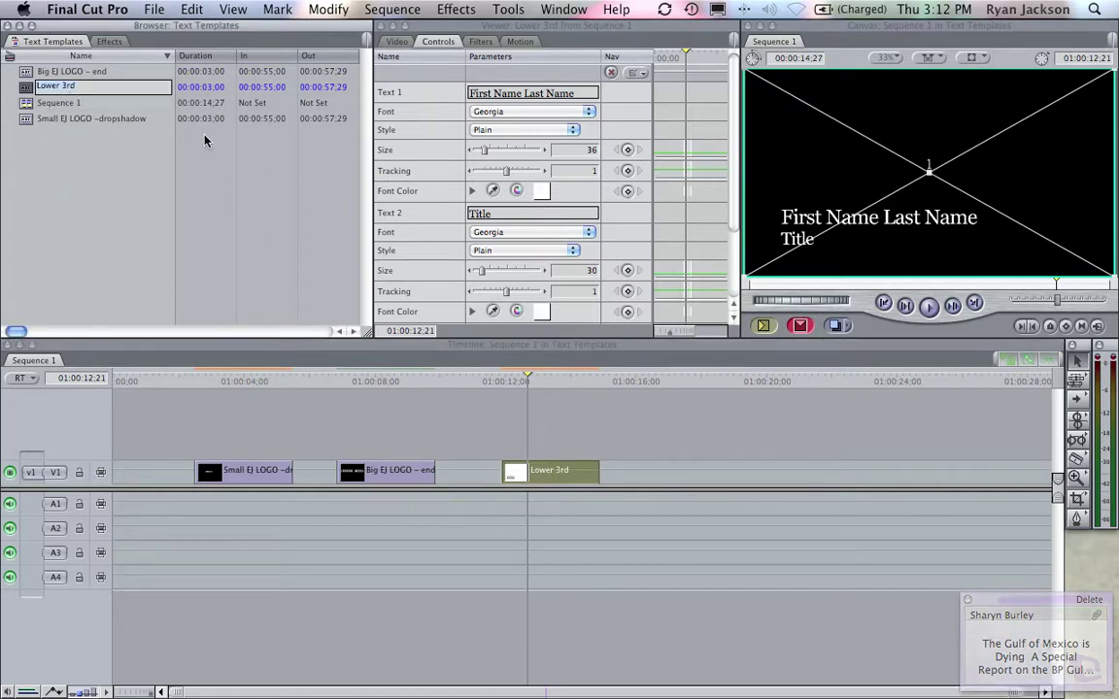
{"action": "left_click", "coordinate": [116, 137]}
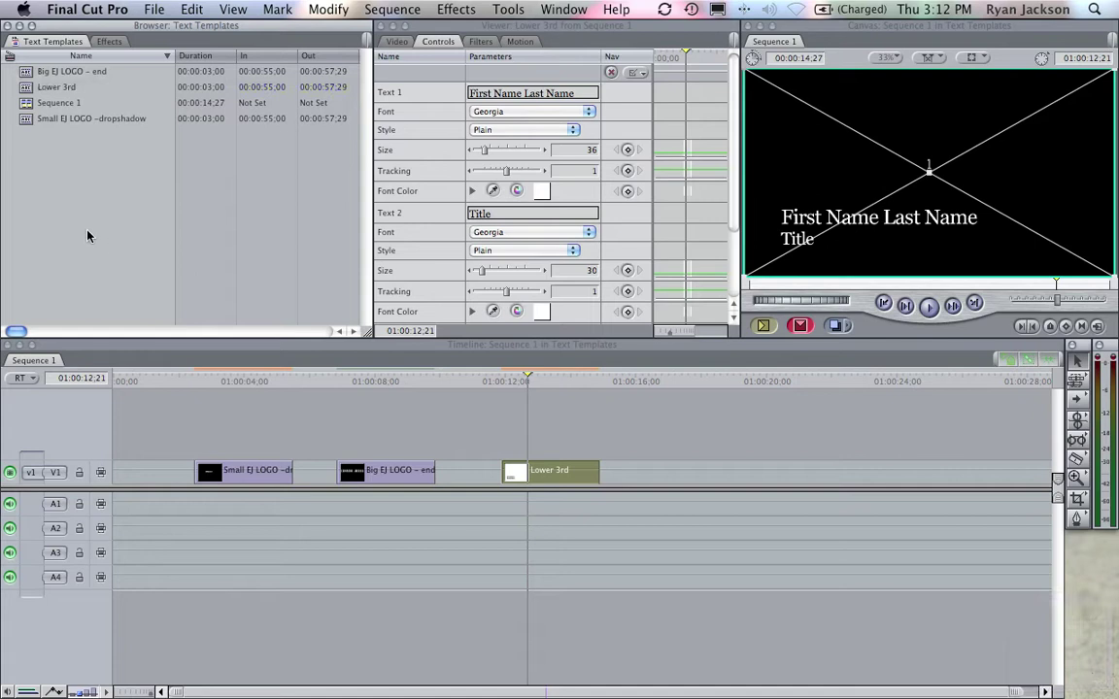
Step: Select all three clips in the sequence and delete them
{"action": "left_click", "coordinate": [178, 397]}
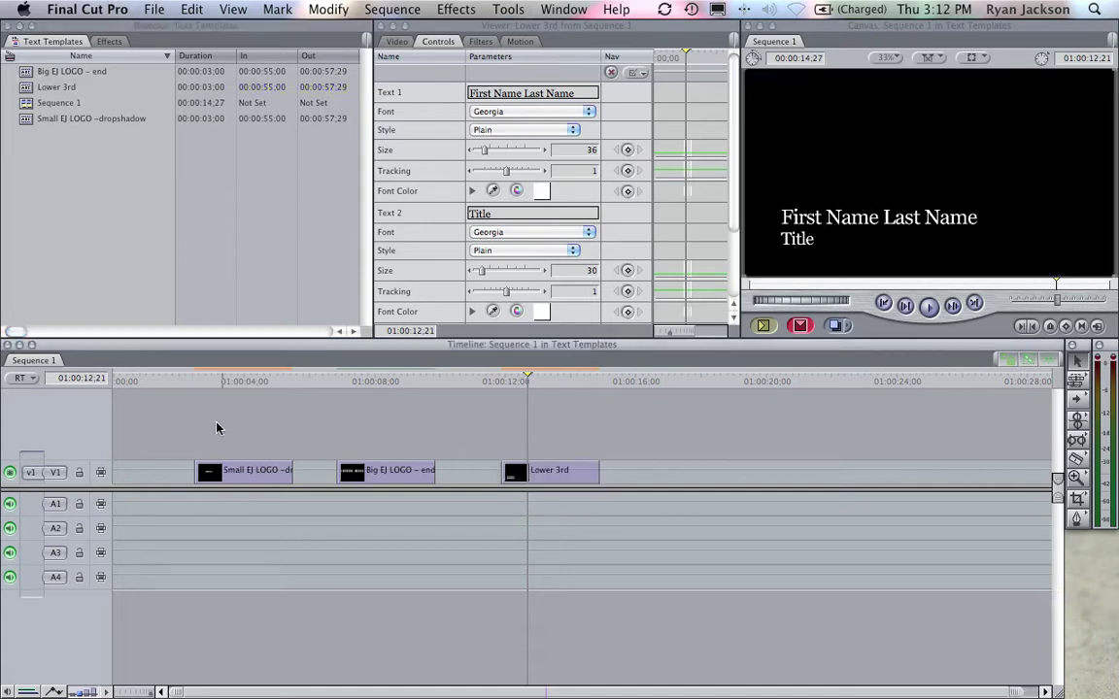
{"action": "left_click_drag", "start_coordinate": [233, 434], "coordinate": [613, 478]}
{"action": "key", "text": "super+c"}
{"action": "key", "text": "Delete"}
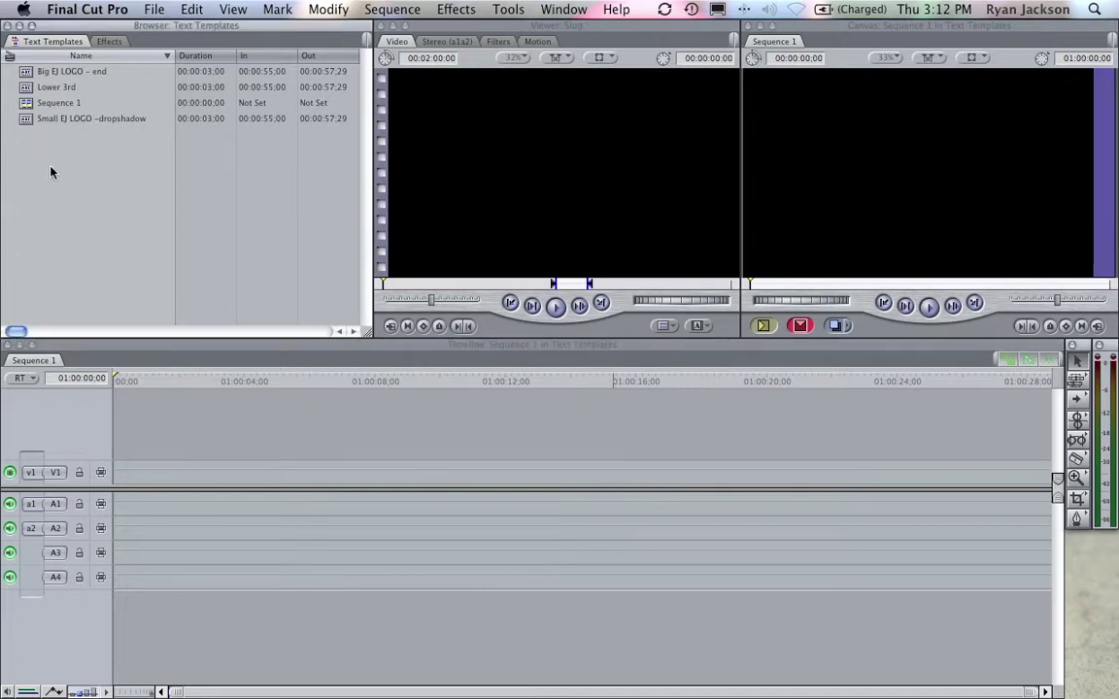
Step: Save the Text Templates project and delete Sequence 1
{"action": "left_click", "coordinate": [154, 8]}
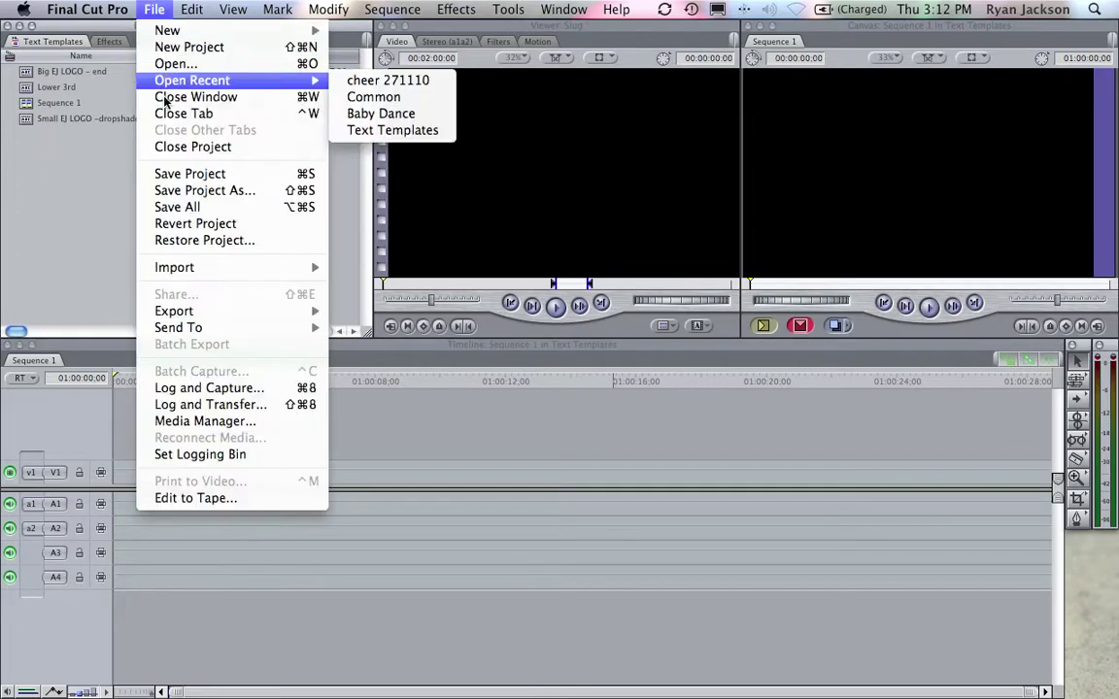
{"action": "left_click", "coordinate": [199, 163]}
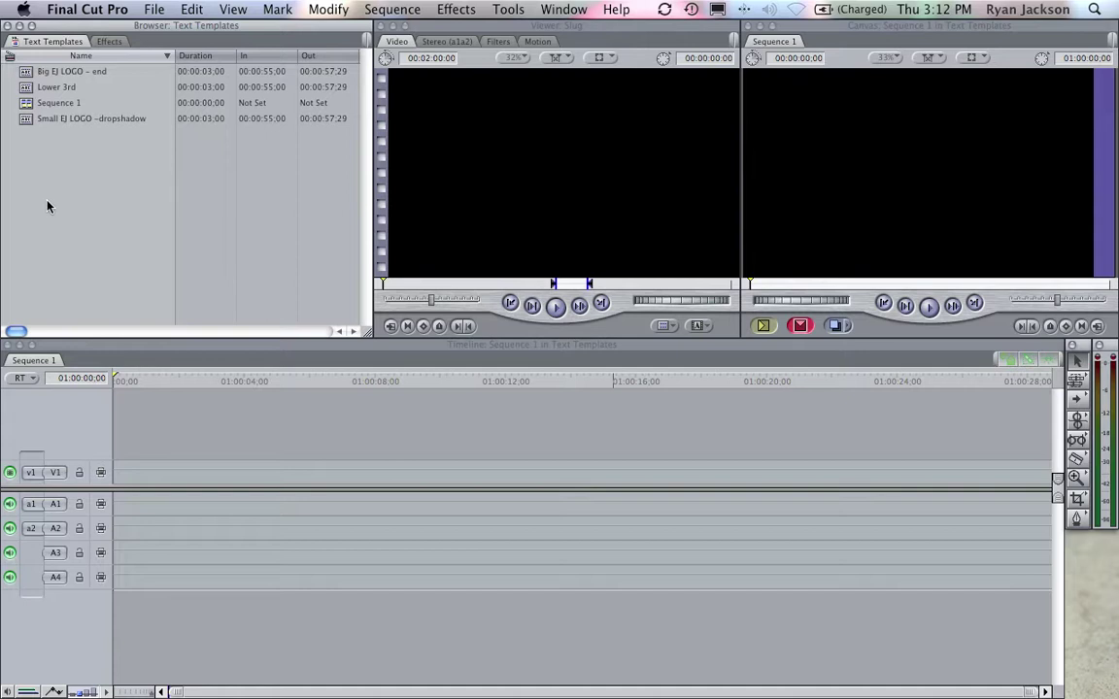
{"action": "left_click", "coordinate": [60, 104]}
{"action": "key", "text": "Delete"}
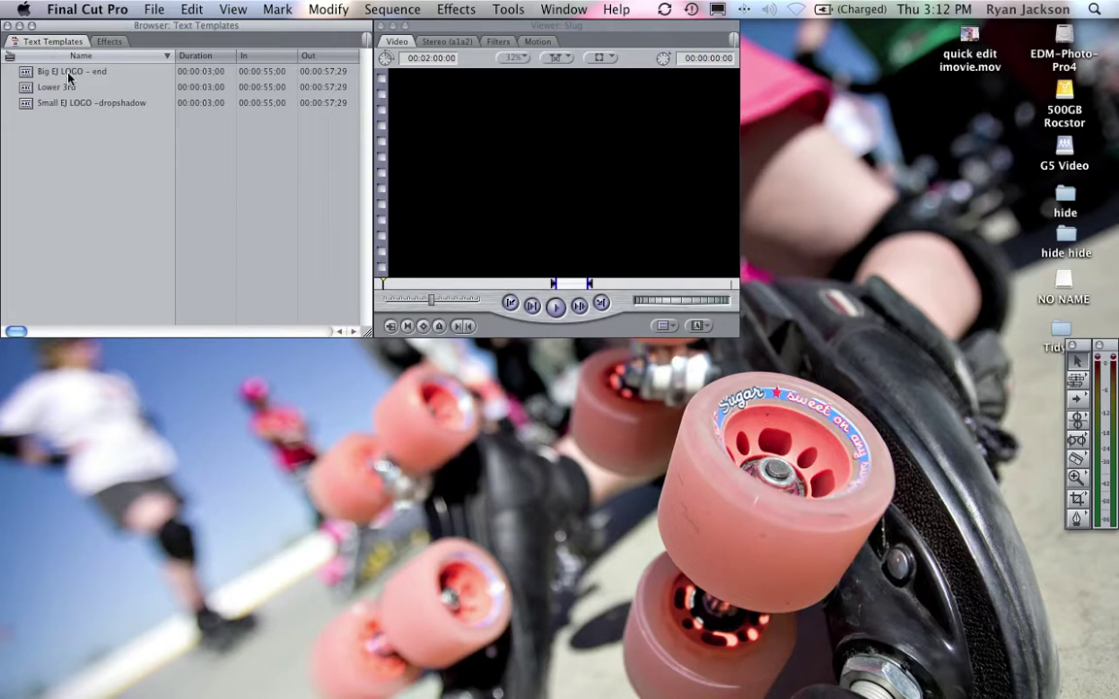
Step: Preview Big EJ LOGO - end, Lower 3rd and Small EJ LOGO -dropshadow templates
{"action": "double_click", "coordinate": [25, 71]}
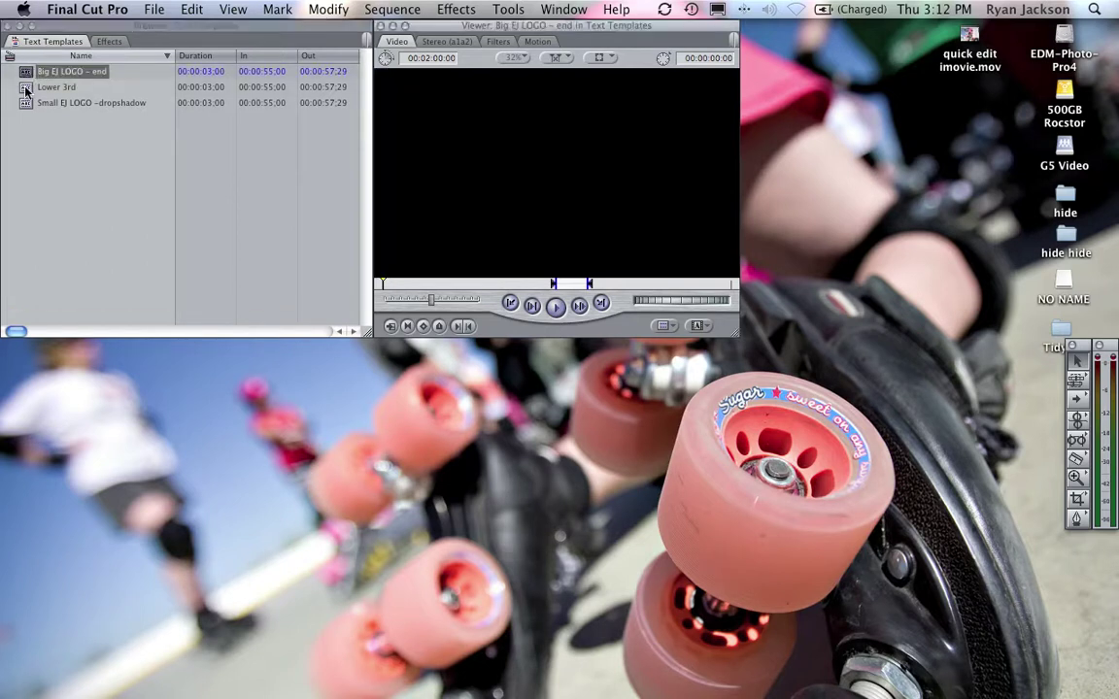
{"action": "left_click", "coordinate": [25, 87]}
{"action": "double_click", "coordinate": [25, 87]}
{"action": "left_click", "coordinate": [28, 103]}
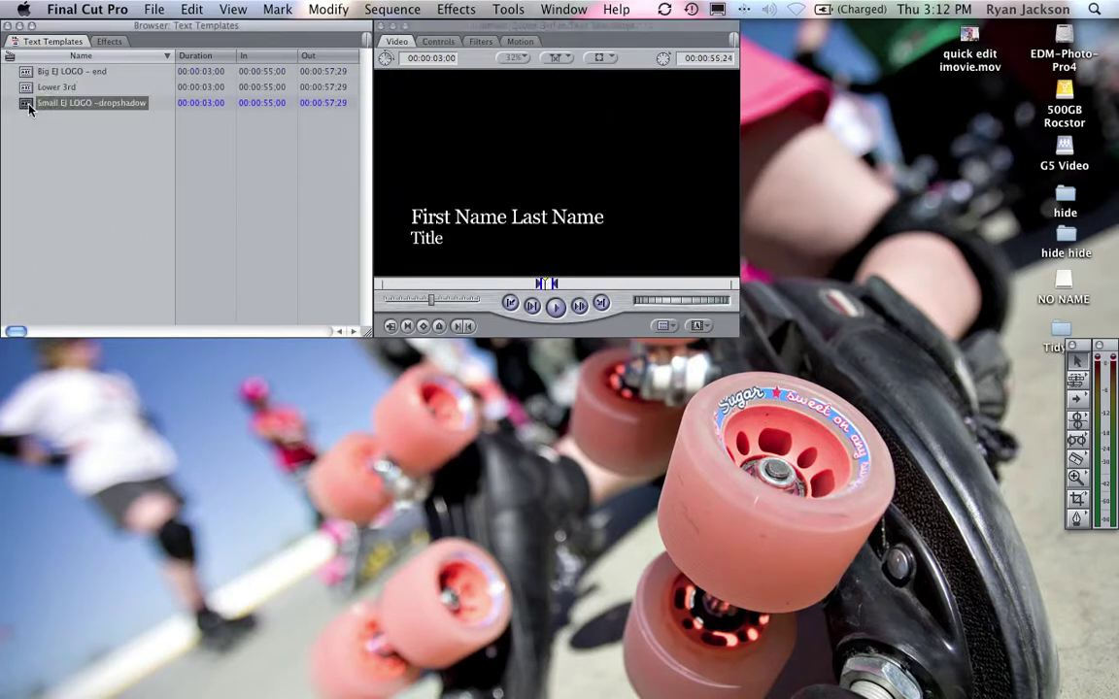
{"action": "double_click", "coordinate": [29, 103]}
{"action": "left_click", "coordinate": [63, 137]}
Step: Open the recent Baby Dance project from the File menu
{"action": "left_click", "coordinate": [153, 9]}
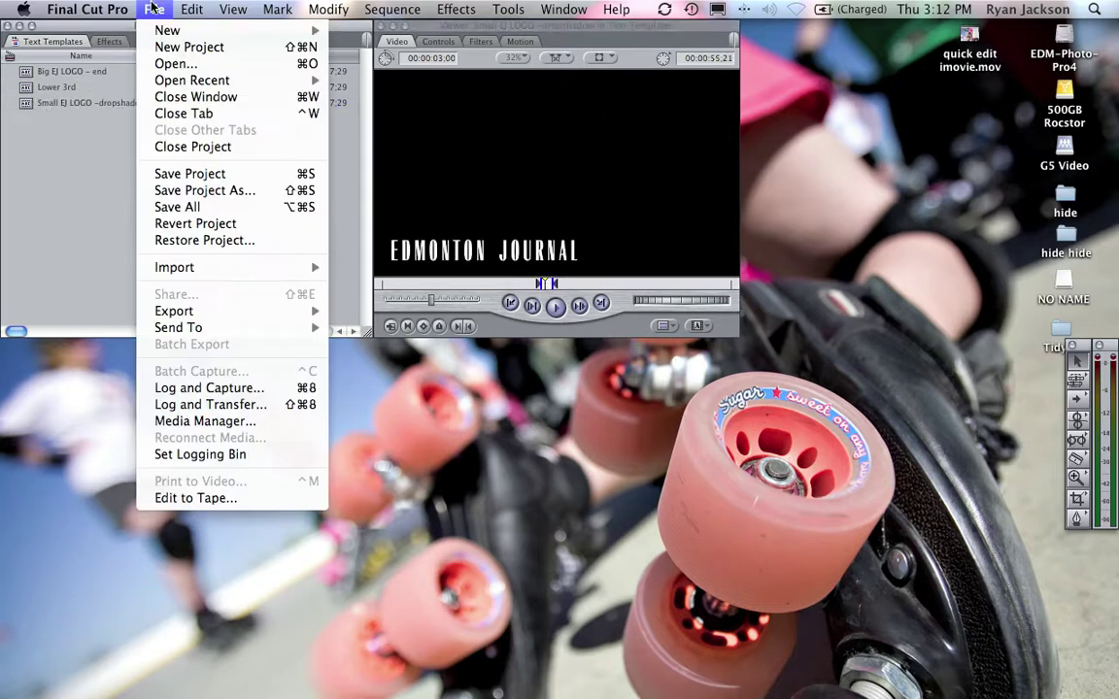
{"action": "mouse_move", "coordinate": [221, 86]}
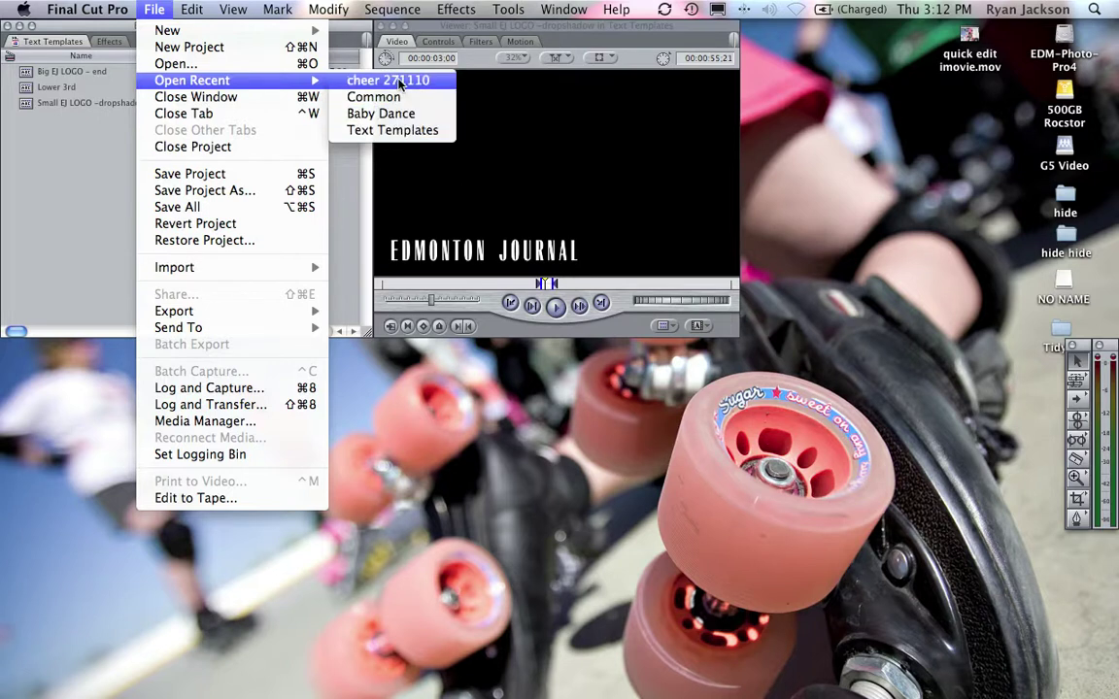
{"action": "left_click", "coordinate": [380, 113]}
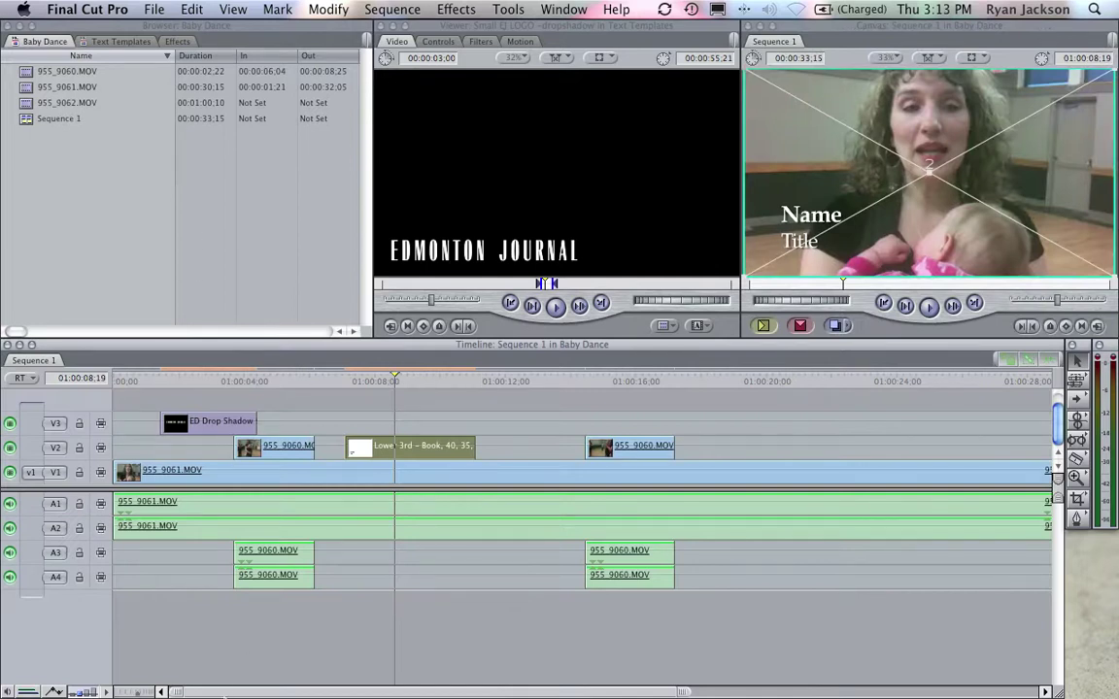
Step: Place the Lower 3rd template from Text Templates onto V2 around 01:00:21
{"action": "left_click_drag", "start_coordinate": [225, 694], "coordinate": [444, 690]}
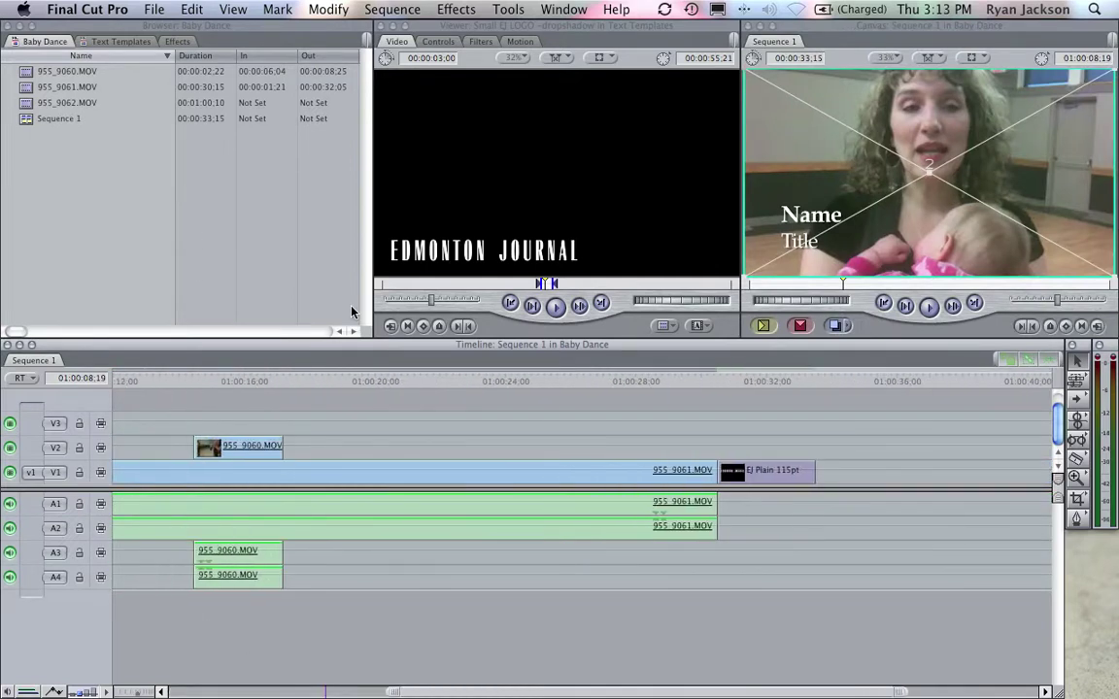
{"action": "left_click", "coordinate": [359, 380]}
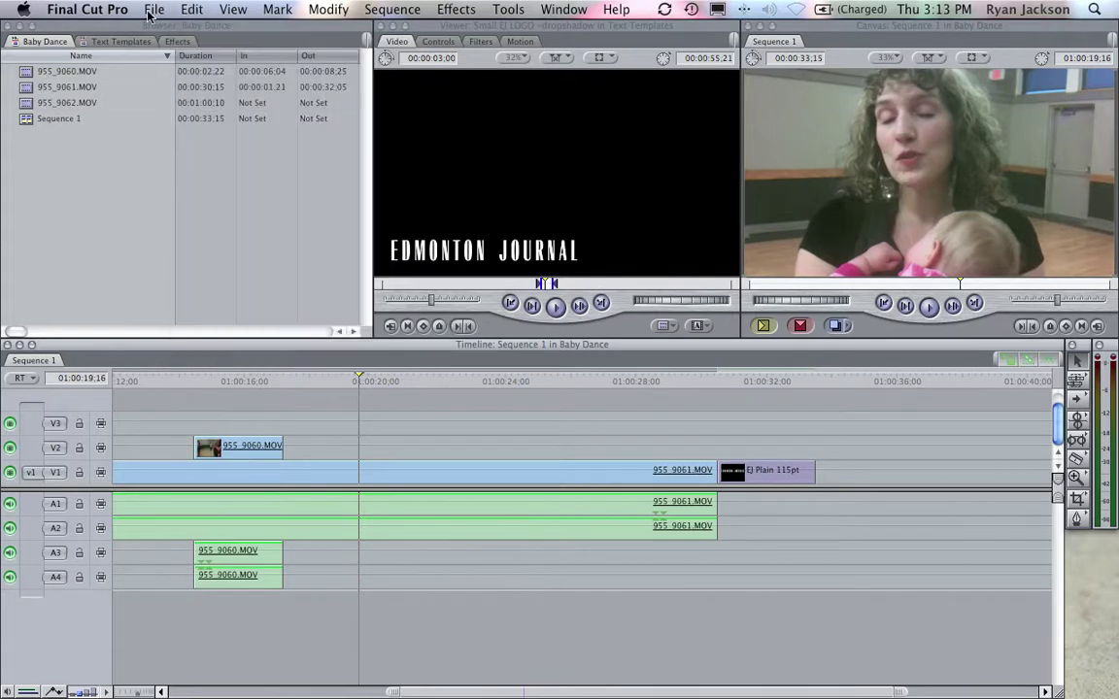
{"action": "left_click", "coordinate": [114, 42]}
{"action": "left_click", "coordinate": [143, 9]}
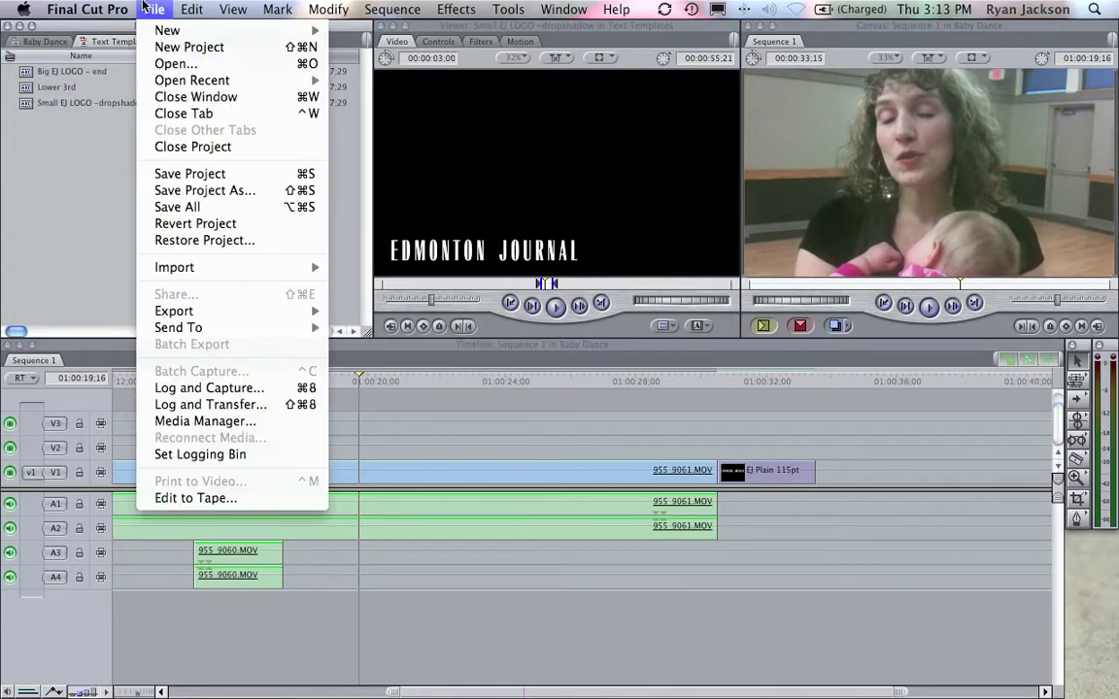
{"action": "left_click", "coordinate": [65, 179]}
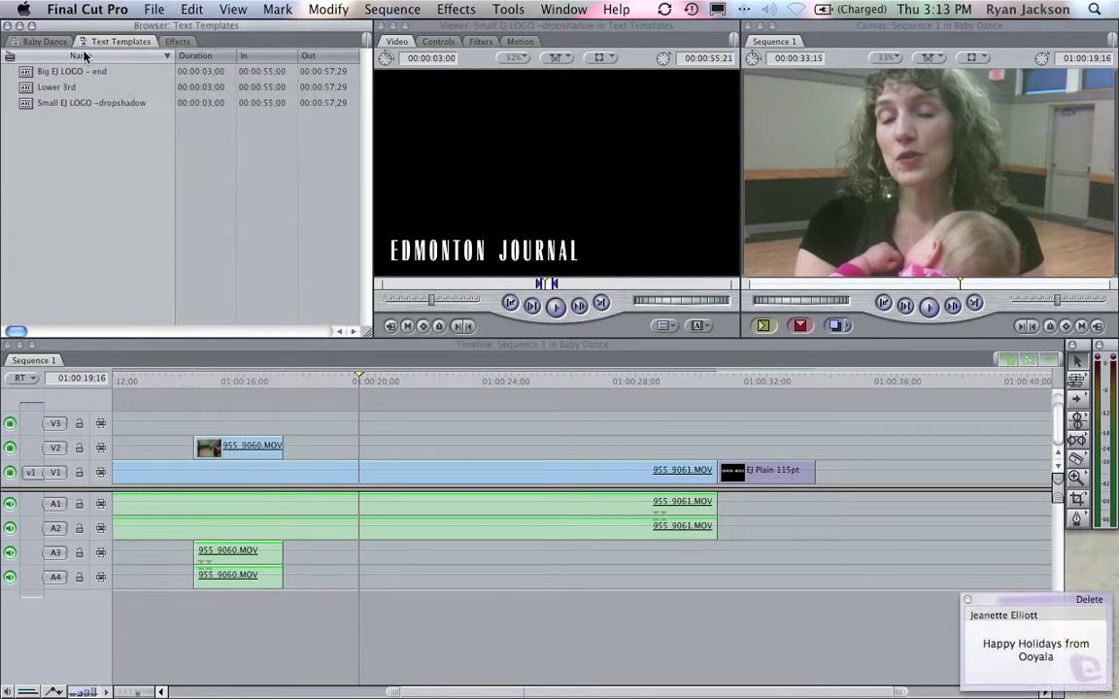
{"action": "left_click", "coordinate": [65, 71]}
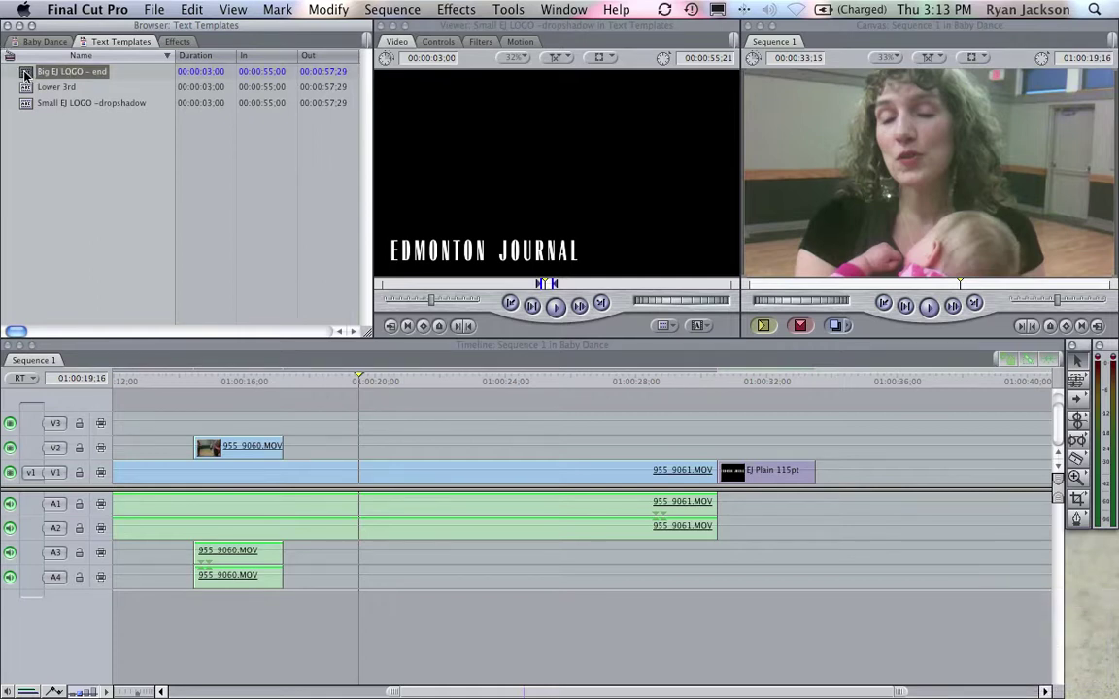
{"action": "left_click", "coordinate": [31, 87]}
{"action": "left_click_drag", "start_coordinate": [32, 87], "coordinate": [415, 451]}
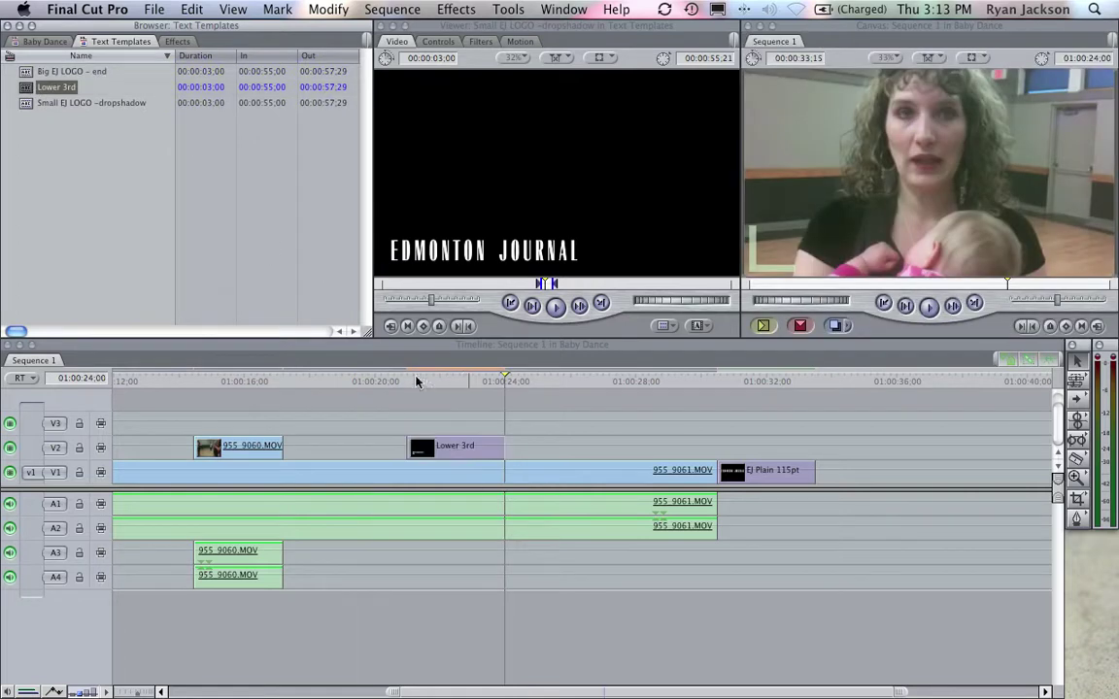
Step: Change the placed lower third's lines to 'Whatever' and 'Mom' and preview it
{"action": "left_click", "coordinate": [431, 377]}
{"action": "double_click", "coordinate": [434, 452]}
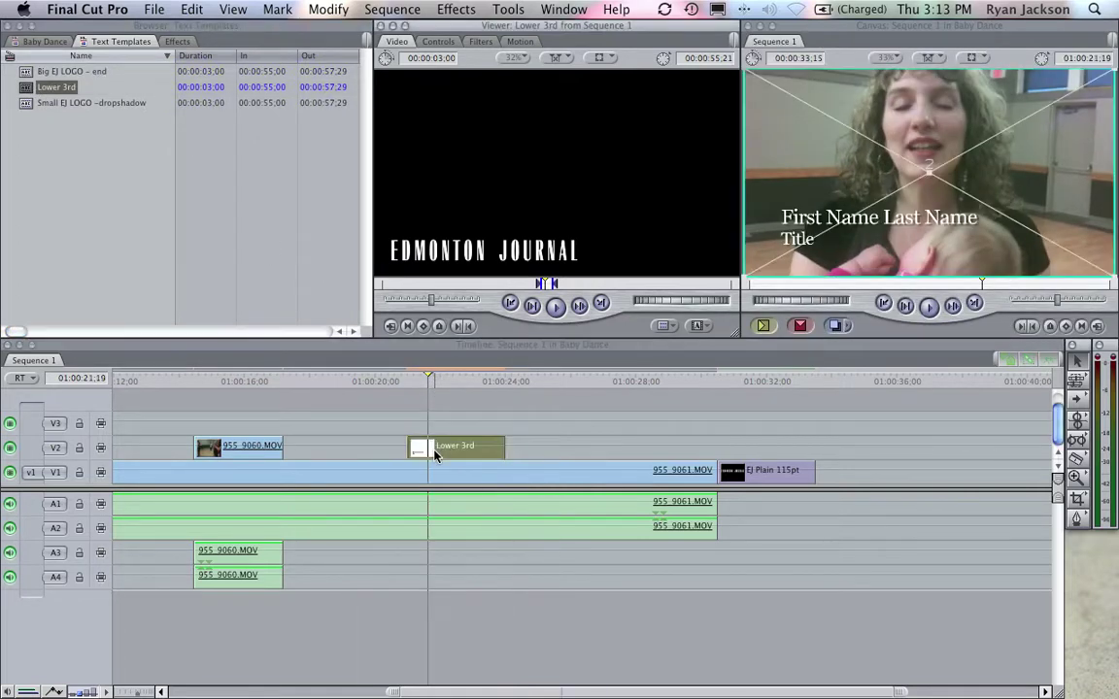
{"action": "left_click", "coordinate": [438, 42]}
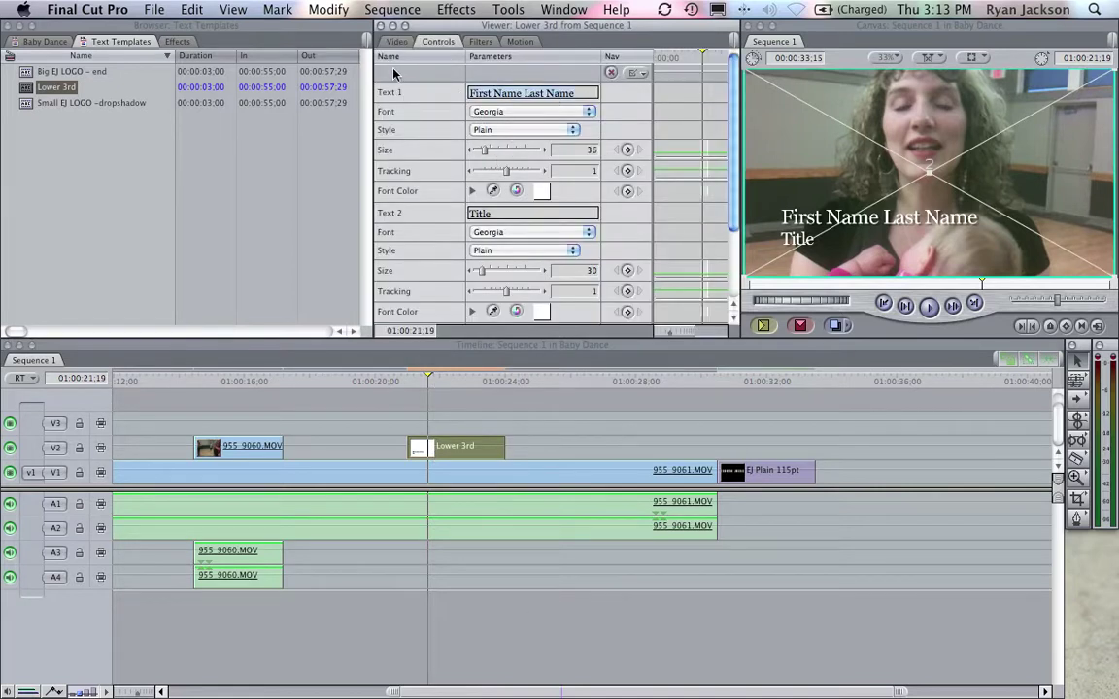
{"action": "type", "text": "Whatever"}
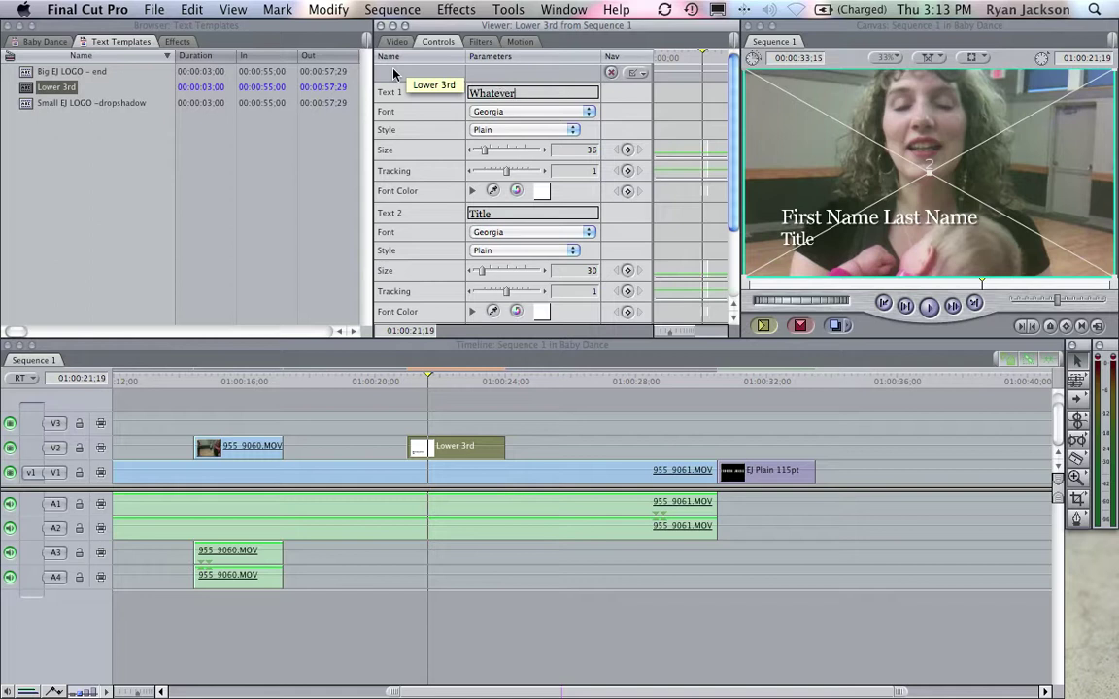
{"action": "left_click", "coordinate": [560, 212]}
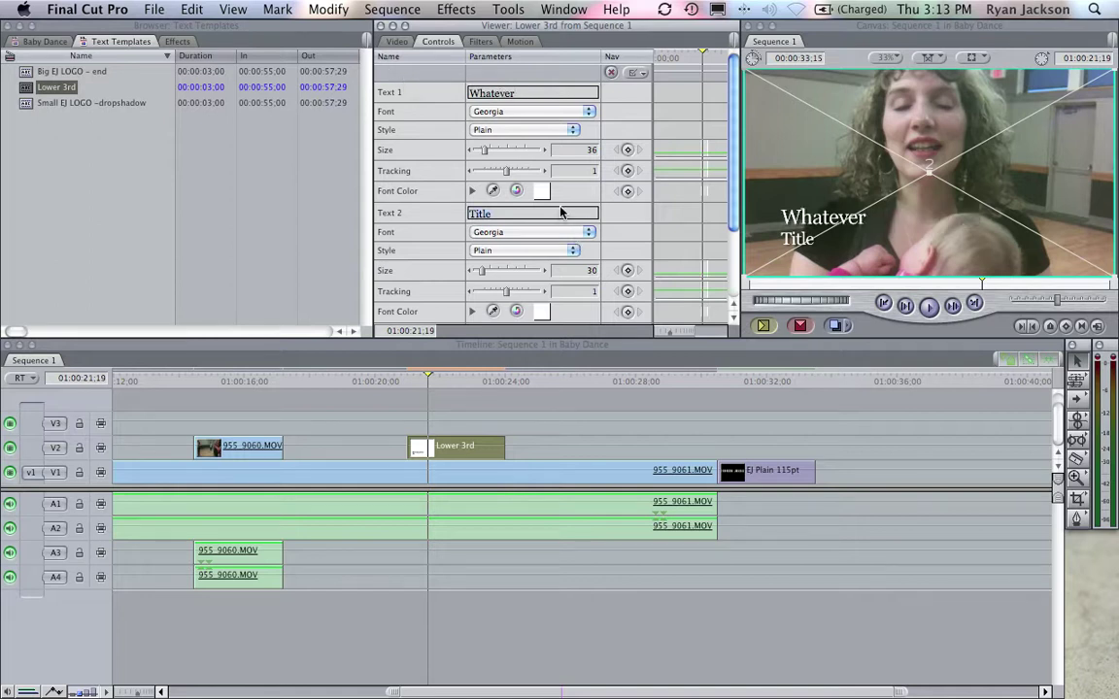
{"action": "left_click", "coordinate": [464, 370]}
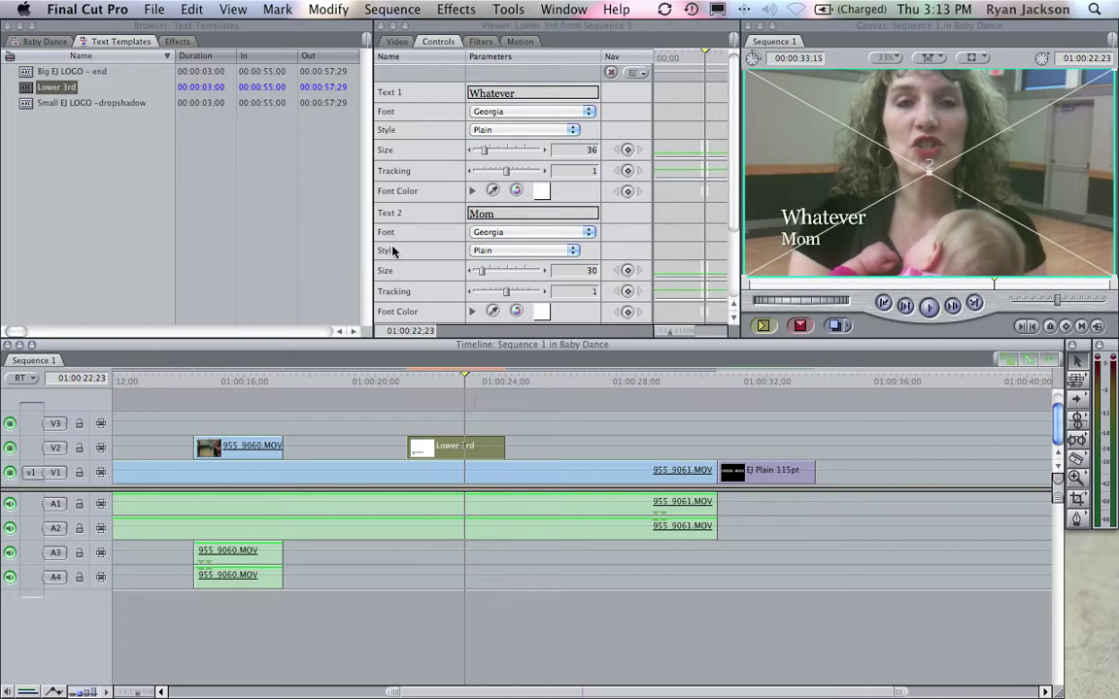
{"action": "left_click", "coordinate": [777, 381]}
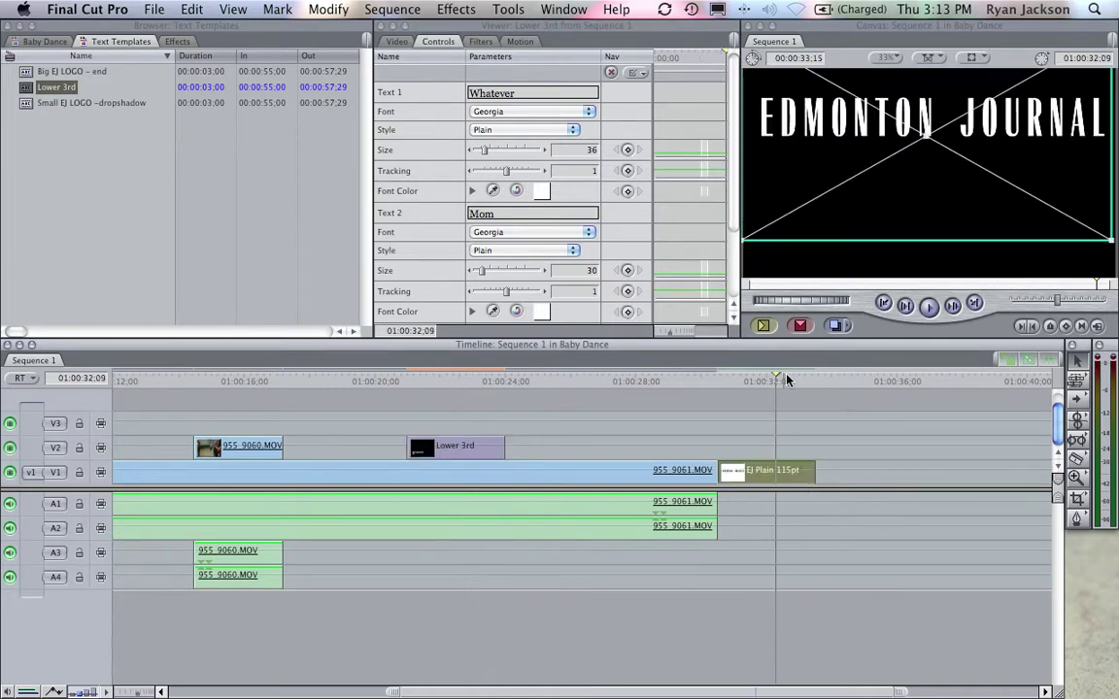
{"action": "left_click", "coordinate": [84, 145]}
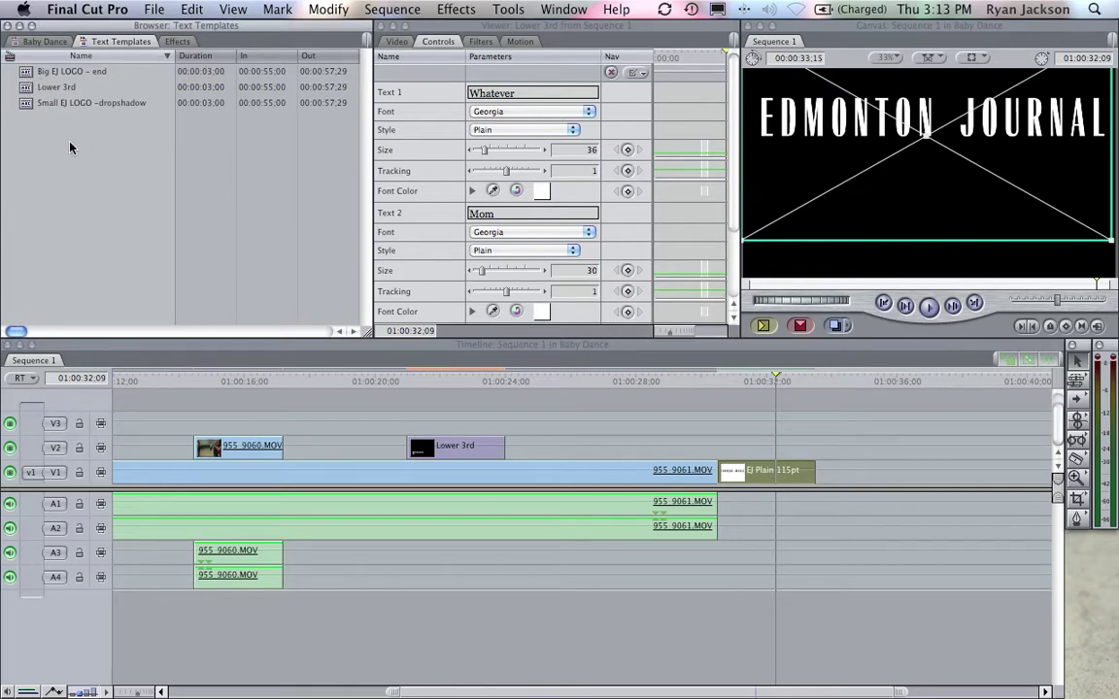
{"action": "left_click", "coordinate": [421, 45]}
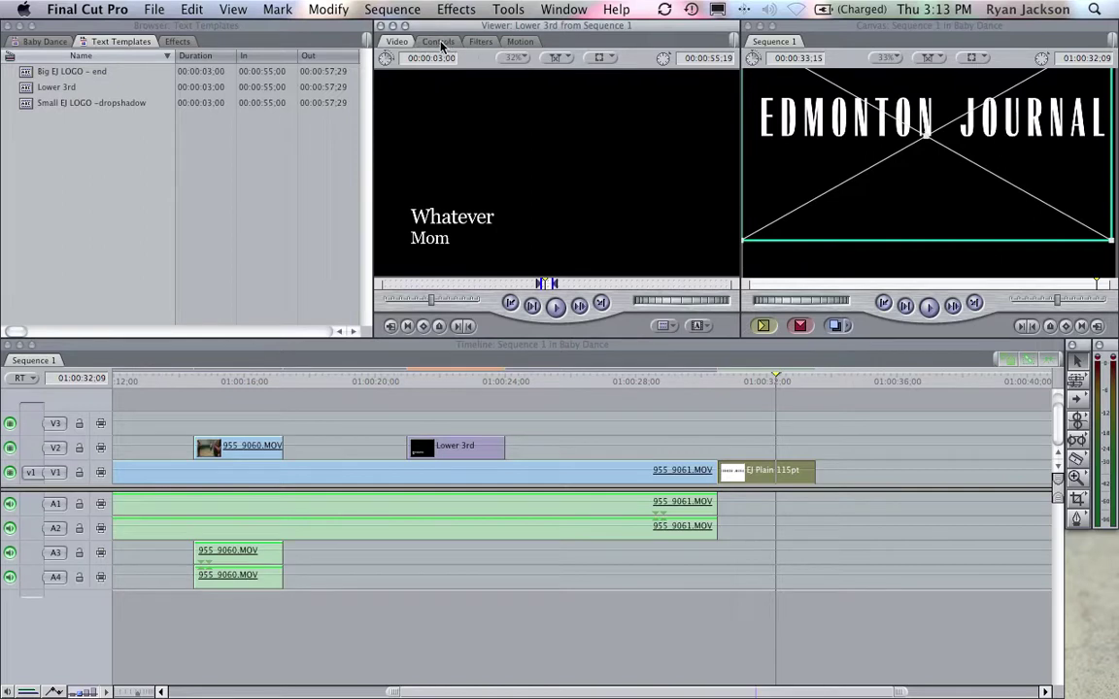
Step: Create a Georgia Text generator reading 'Video and production by' plus the producer's name
{"action": "left_click", "coordinate": [688, 325]}
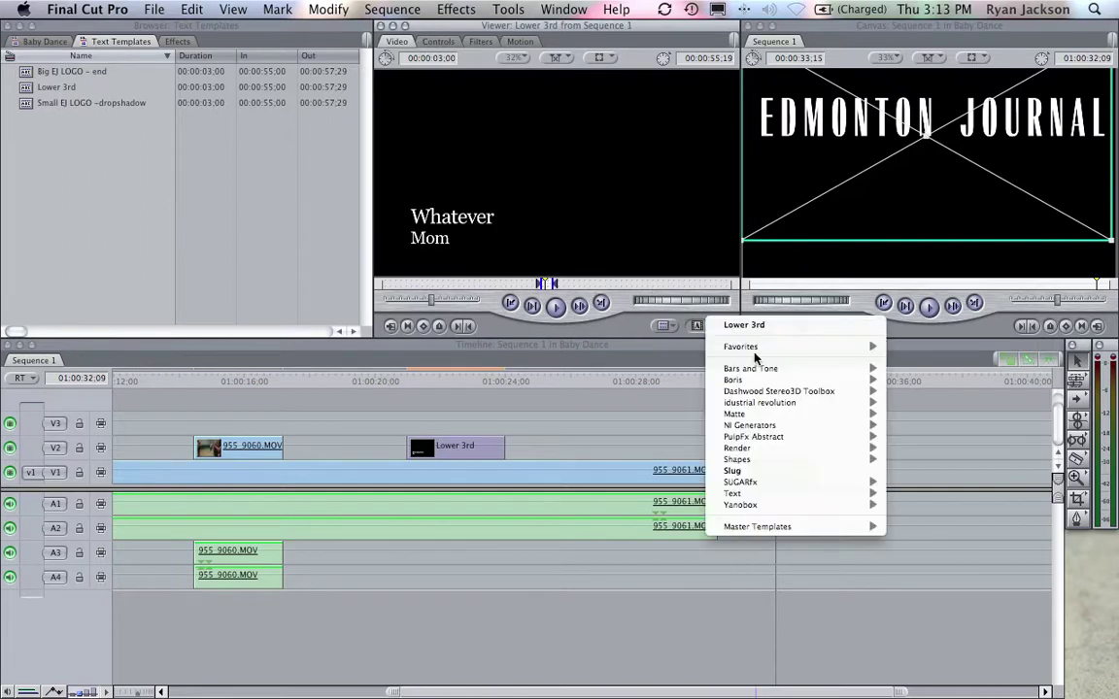
{"action": "mouse_move", "coordinate": [799, 494]}
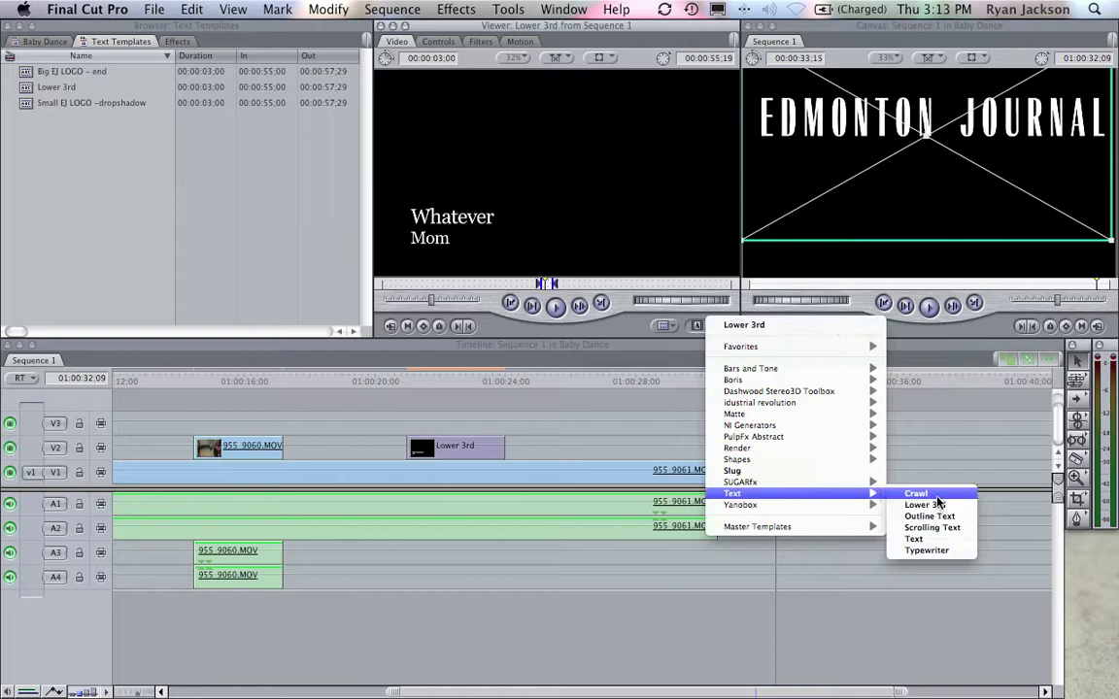
{"action": "left_click", "coordinate": [914, 539]}
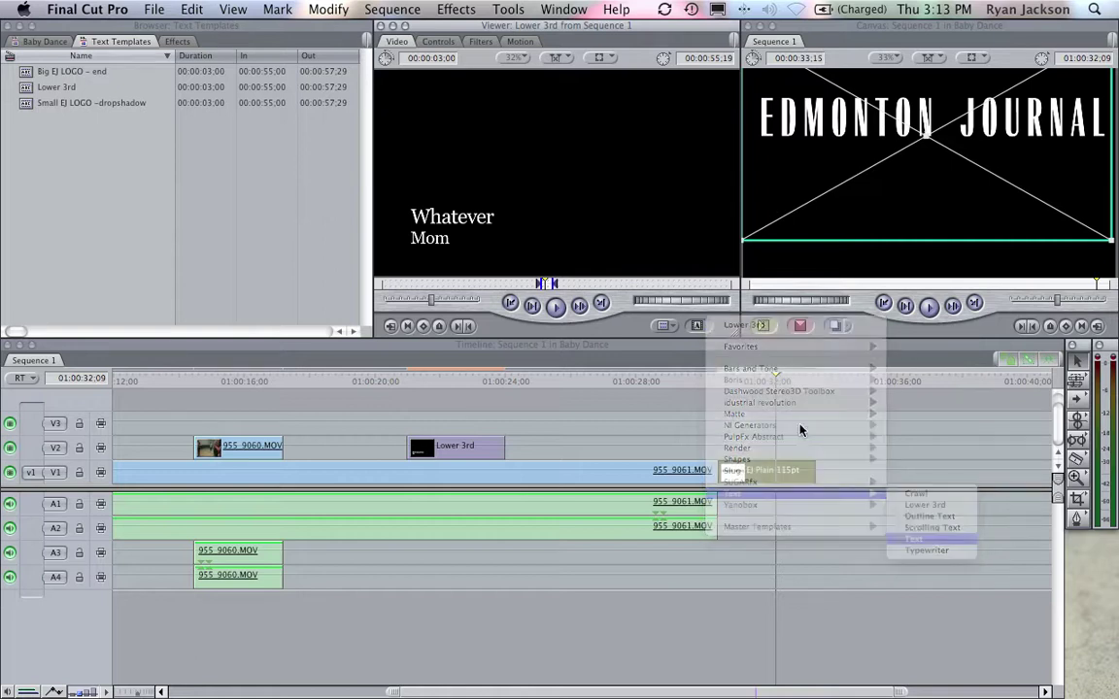
{"action": "left_click", "coordinate": [438, 42]}
{"action": "left_click", "coordinate": [529, 265]}
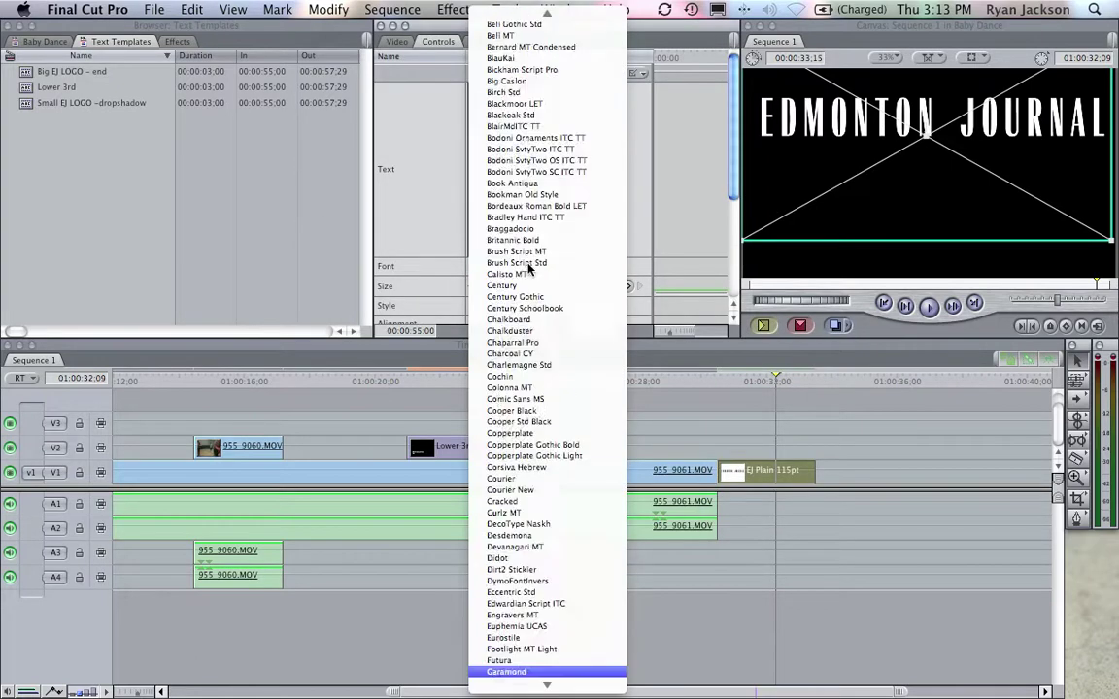
{"action": "left_click", "coordinate": [529, 671]}
{"action": "left_click", "coordinate": [515, 196]}
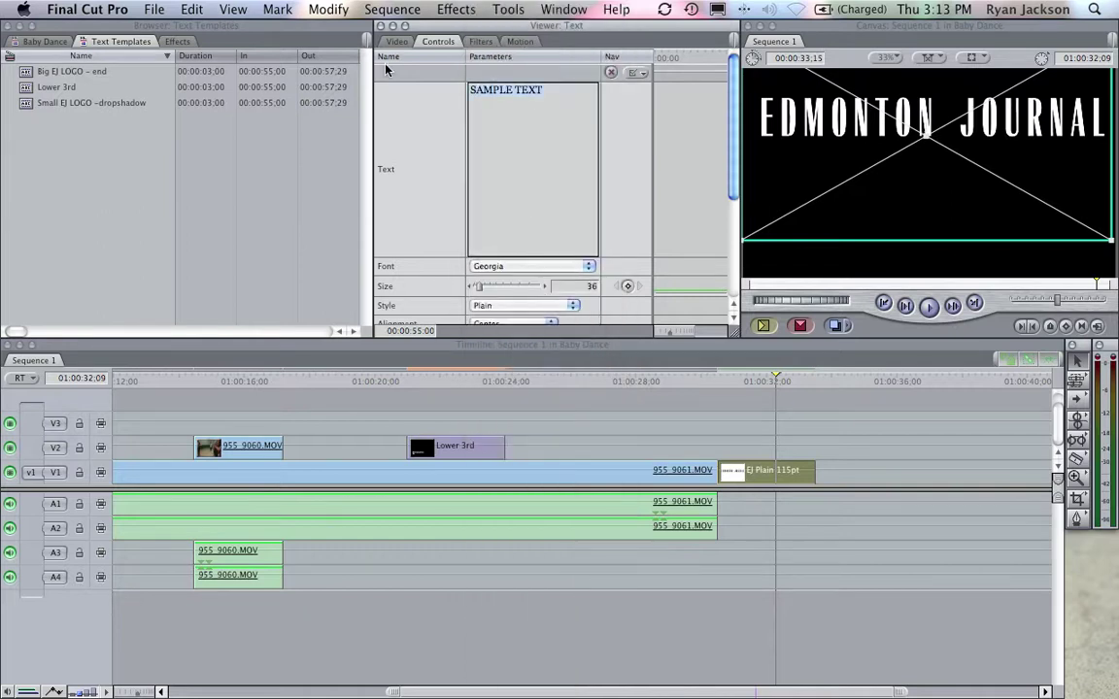
{"action": "type", "text": "Video and production"}
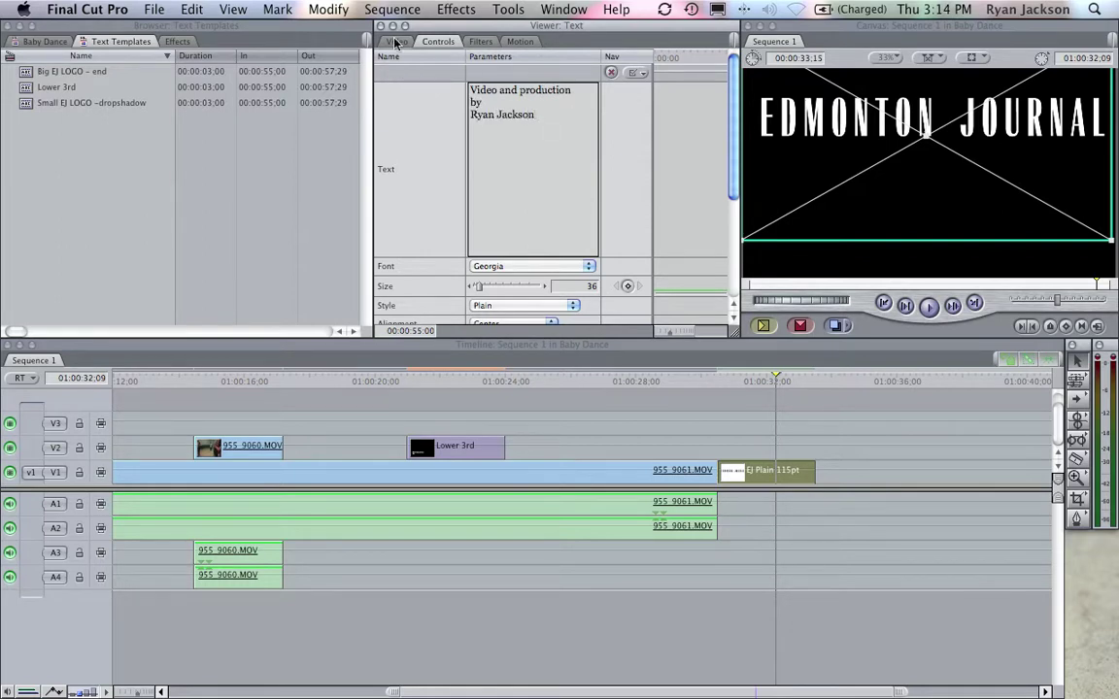
{"action": "left_click", "coordinate": [396, 42]}
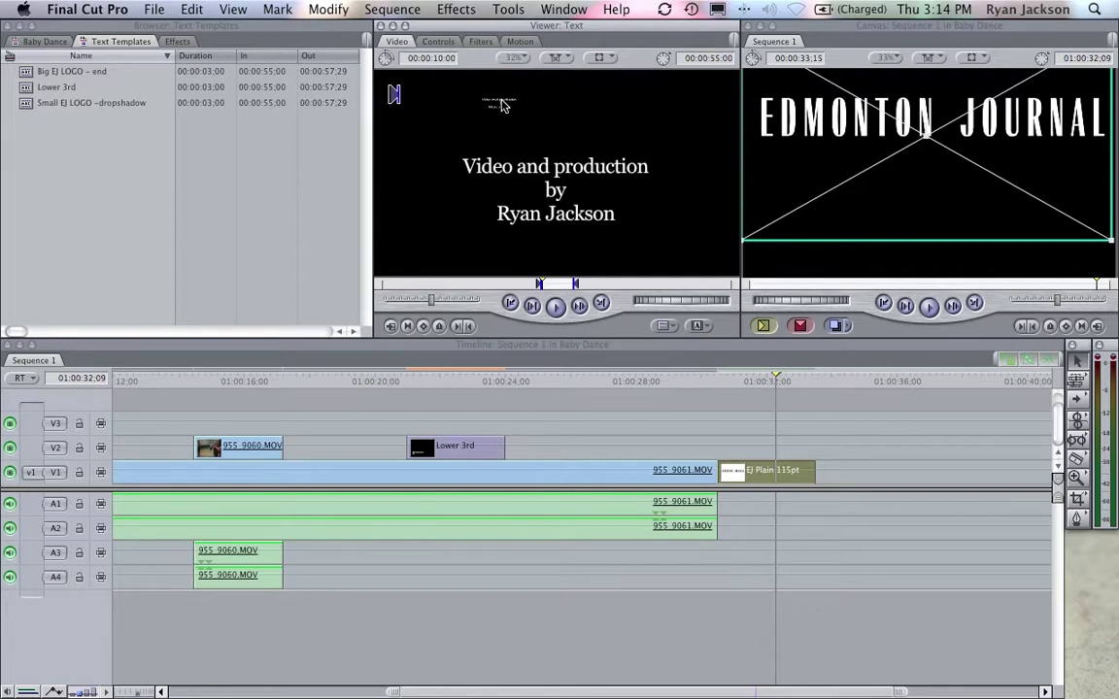
Step: Save the credit into Text Templates as 'Video and Production' and save the project
{"action": "left_click_drag", "start_coordinate": [500, 110], "coordinate": [66, 202]}
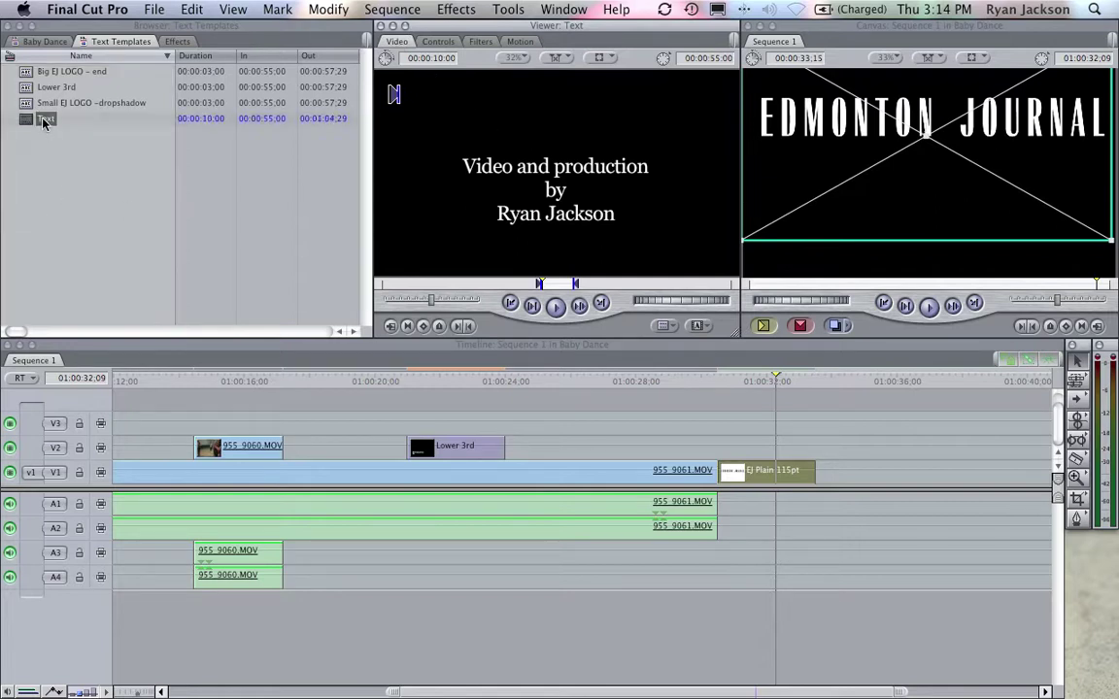
{"action": "left_click", "coordinate": [42, 117]}
{"action": "type", "text": "Video "}
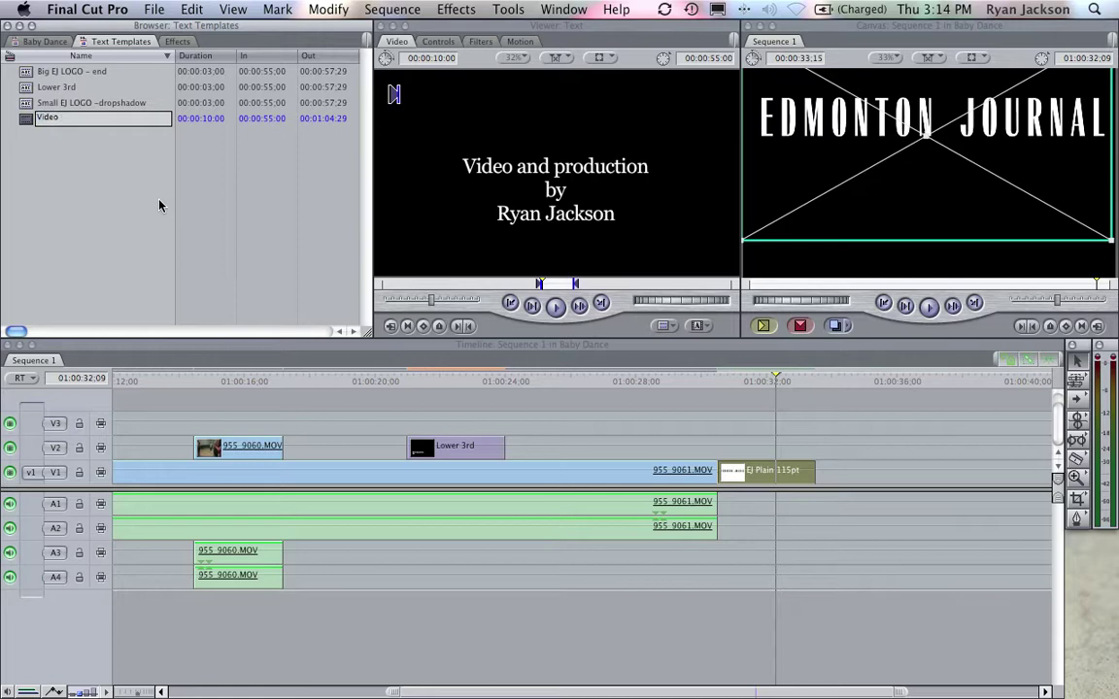
{"action": "type", "text": "and Production"}
{"action": "left_click", "coordinate": [48, 157]}
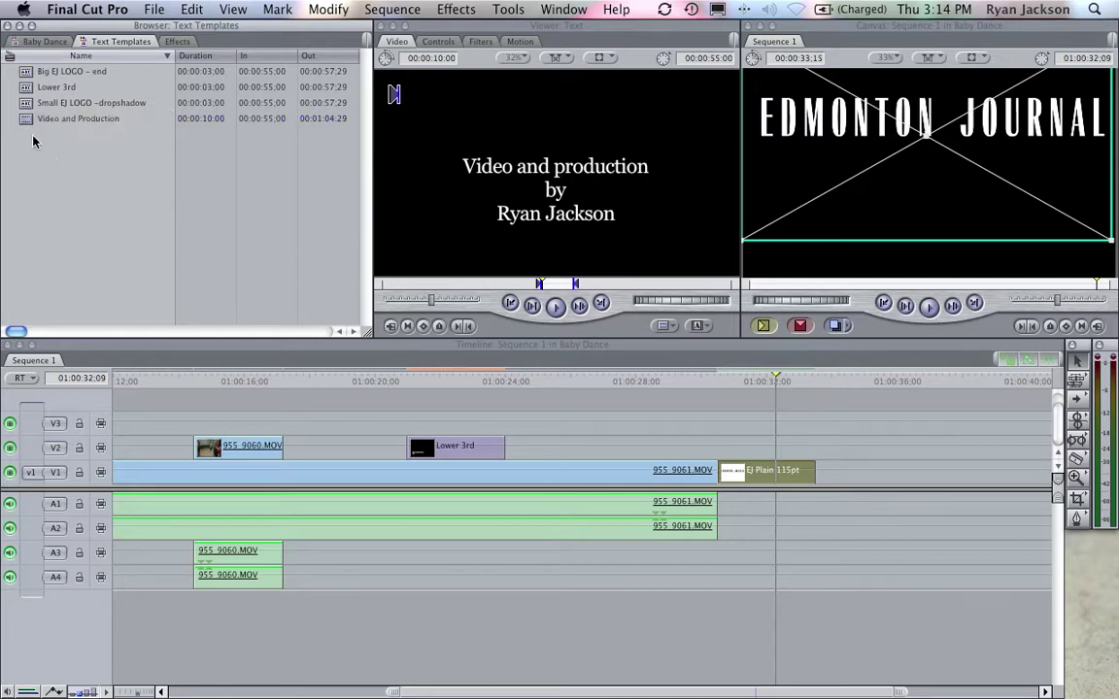
{"action": "left_click", "coordinate": [132, 8]}
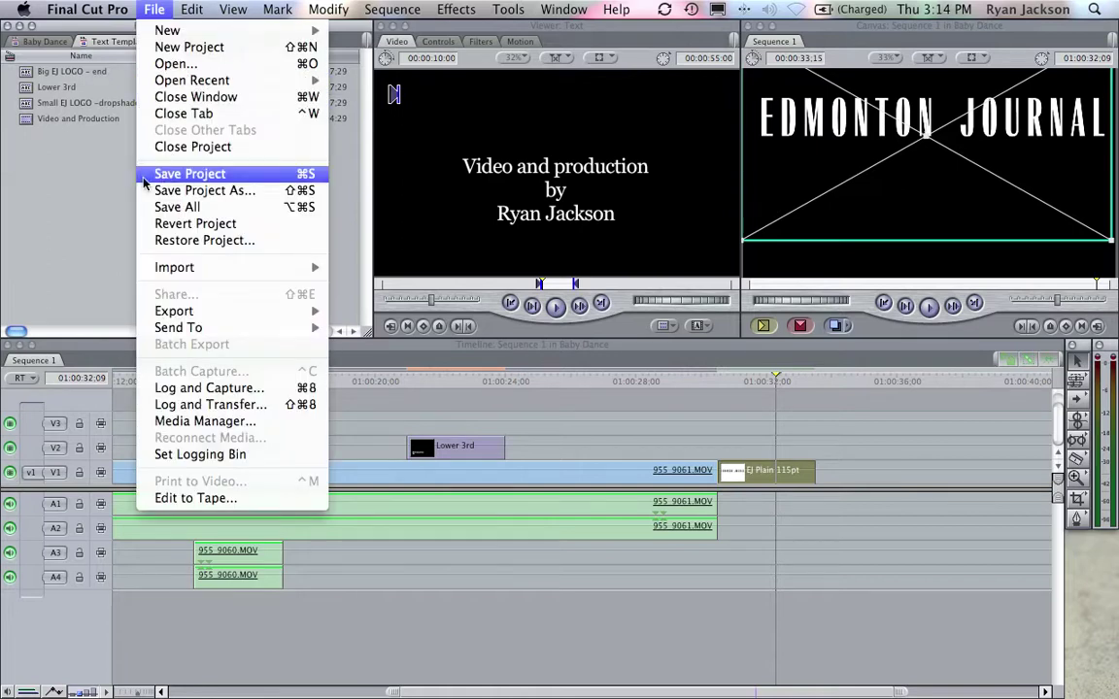
{"action": "left_click", "coordinate": [145, 176]}
Step: Shorten Video and Production to 3 seconds and place it on V2 above EJ Plain
{"action": "left_click_drag", "start_coordinate": [24, 119], "coordinate": [188, 121]}
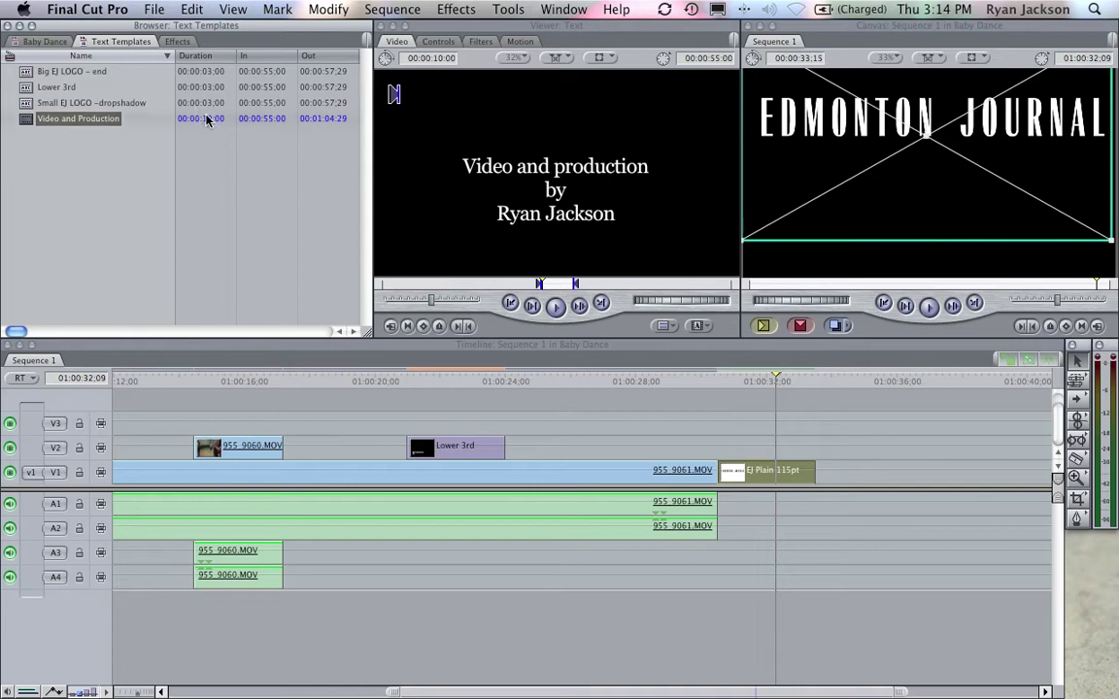
{"action": "key", "text": "BackSpace"}
{"action": "type", "text": "3"}
{"action": "left_click", "coordinate": [119, 163]}
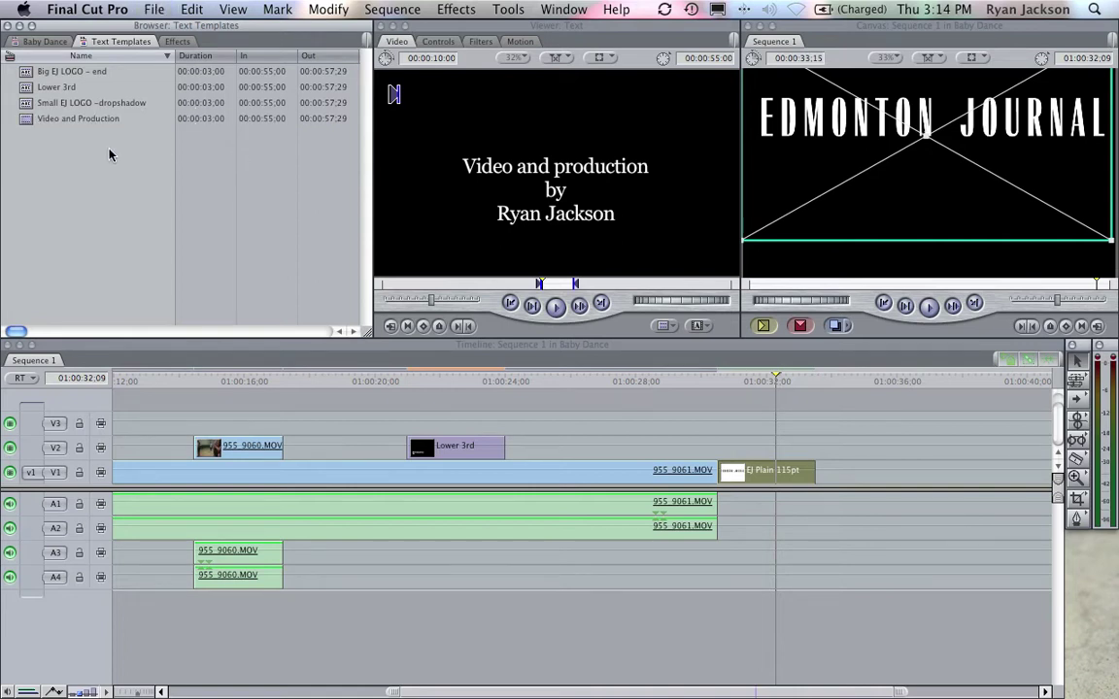
{"action": "left_click_drag", "start_coordinate": [29, 123], "coordinate": [727, 449]}
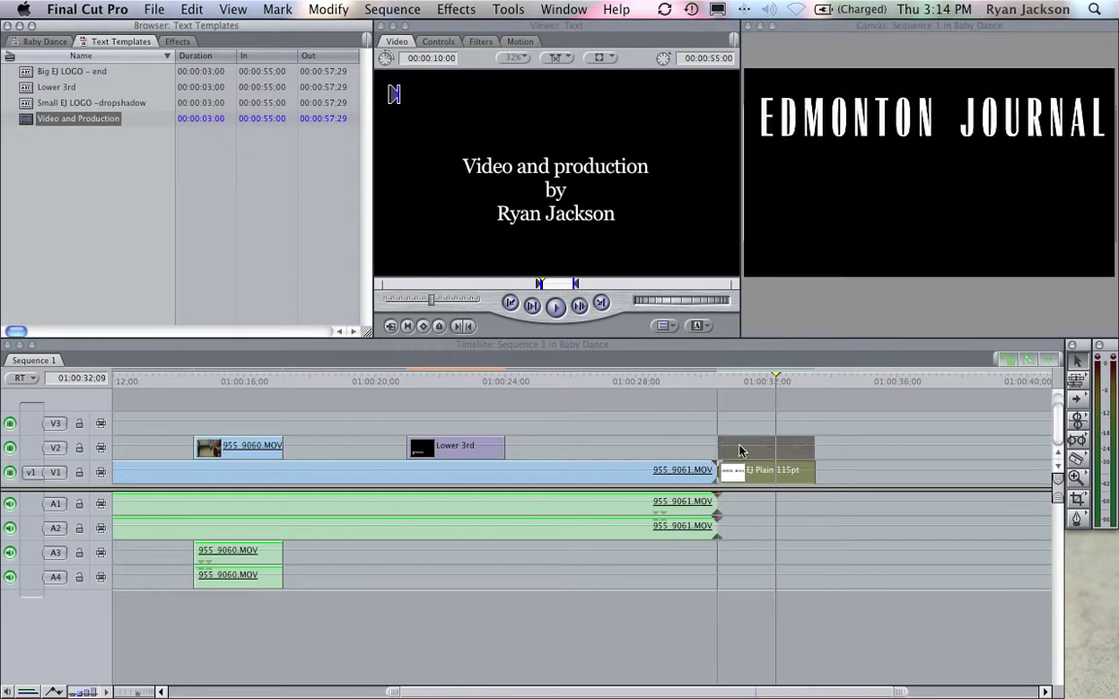
Step: Nudge the Video and Production credit text slightly lower beneath the EDMONTON JOURNAL logo
{"action": "left_click", "coordinate": [742, 383]}
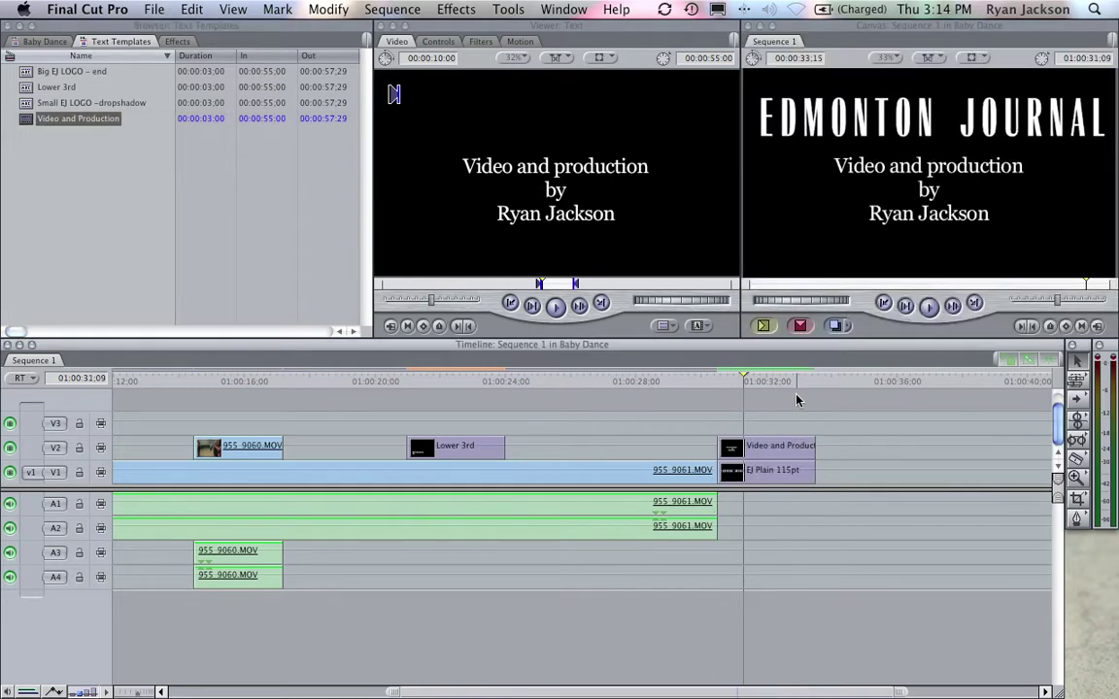
{"action": "left_click", "coordinate": [931, 198]}
{"action": "left_click_drag", "start_coordinate": [932, 199], "coordinate": [935, 216]}
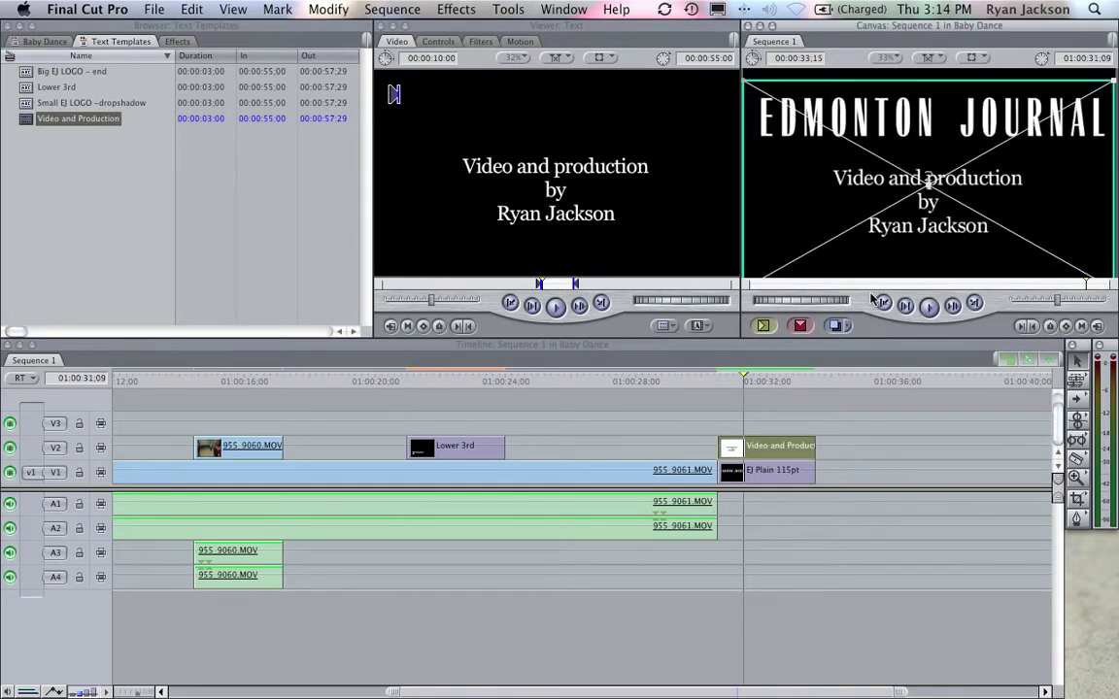
{"action": "left_click", "coordinate": [734, 392]}
{"action": "left_click", "coordinate": [787, 376]}
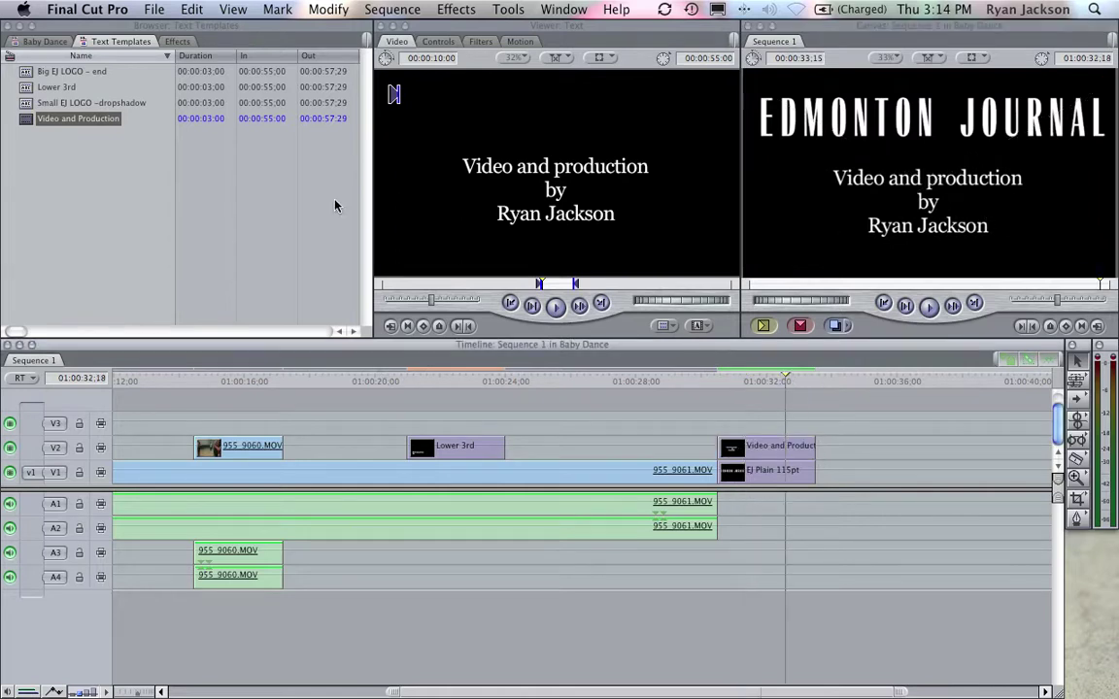
{"action": "left_click", "coordinate": [154, 9]}
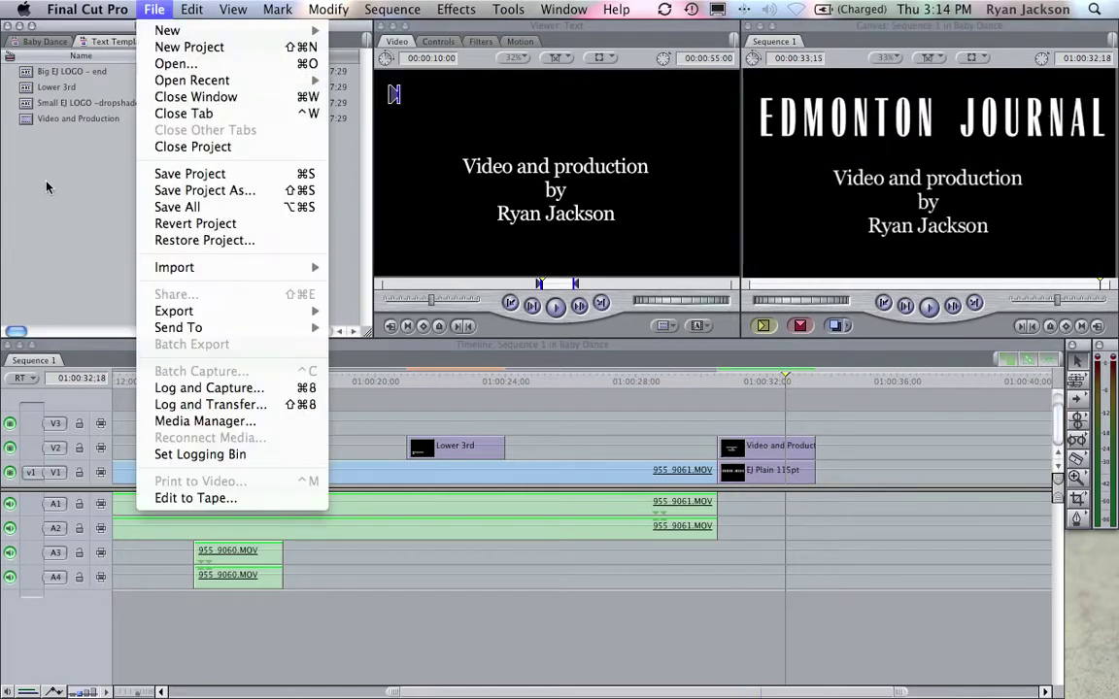
{"action": "left_click", "coordinate": [344, 437]}
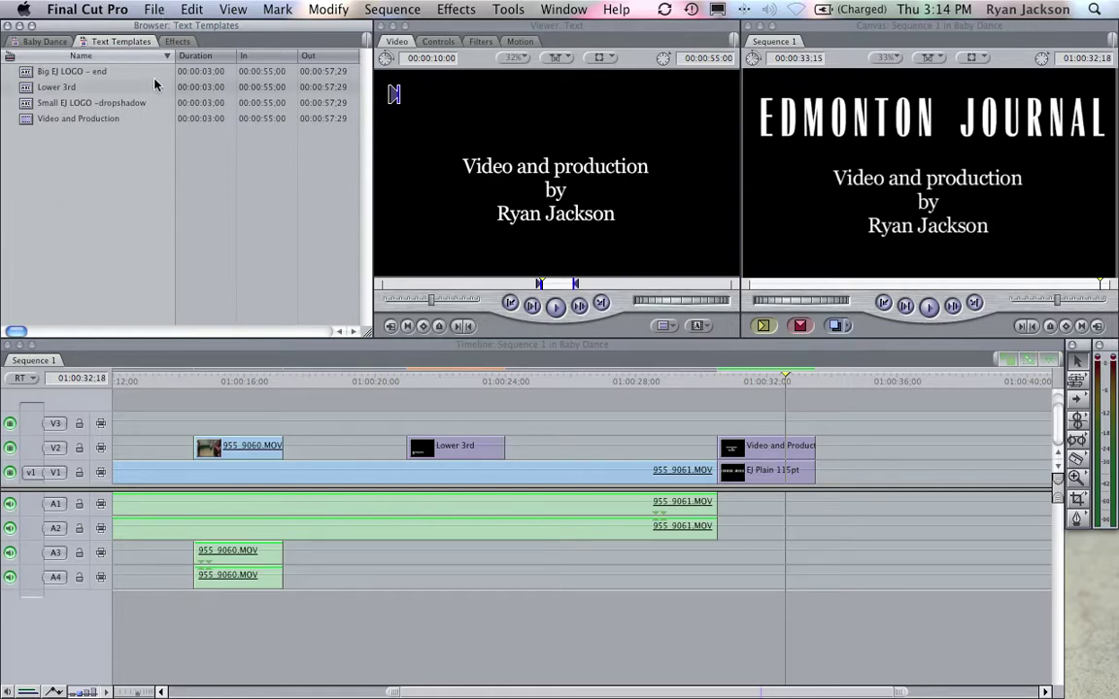
{"action": "double_click", "coordinate": [42, 103]}
Step: Add another Video and Production credit on V2 near 01:00:25
{"action": "left_click_drag", "start_coordinate": [68, 118], "coordinate": [547, 458]}
{"action": "left_click", "coordinate": [563, 381]}
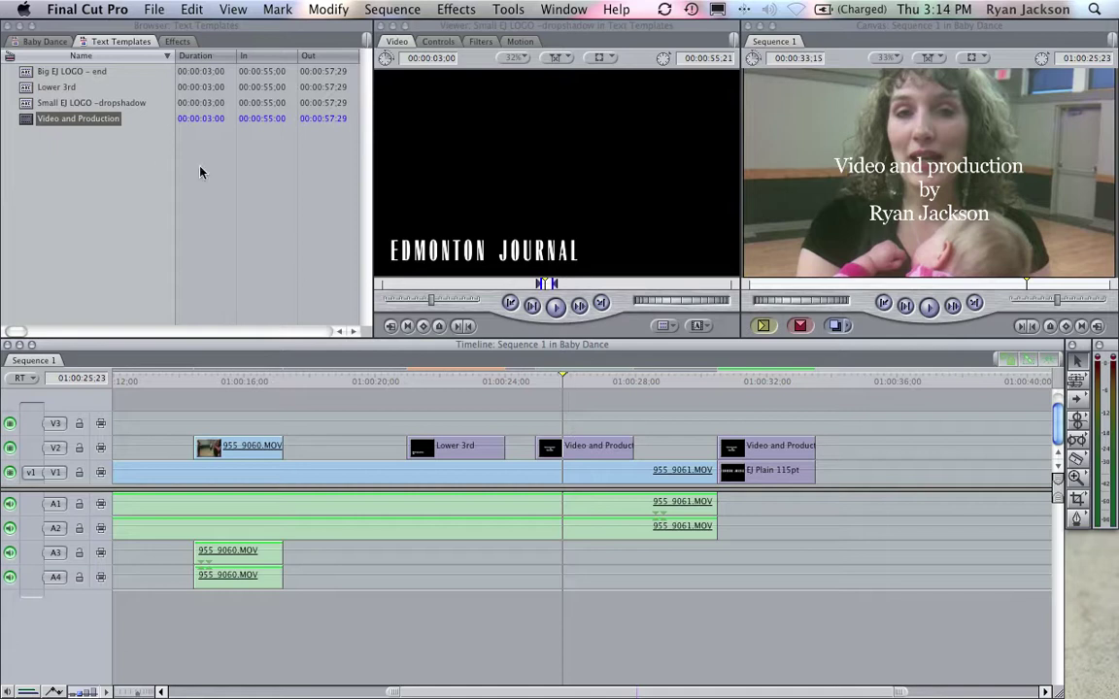
{"action": "left_click_drag", "start_coordinate": [429, 693], "coordinate": [209, 694]}
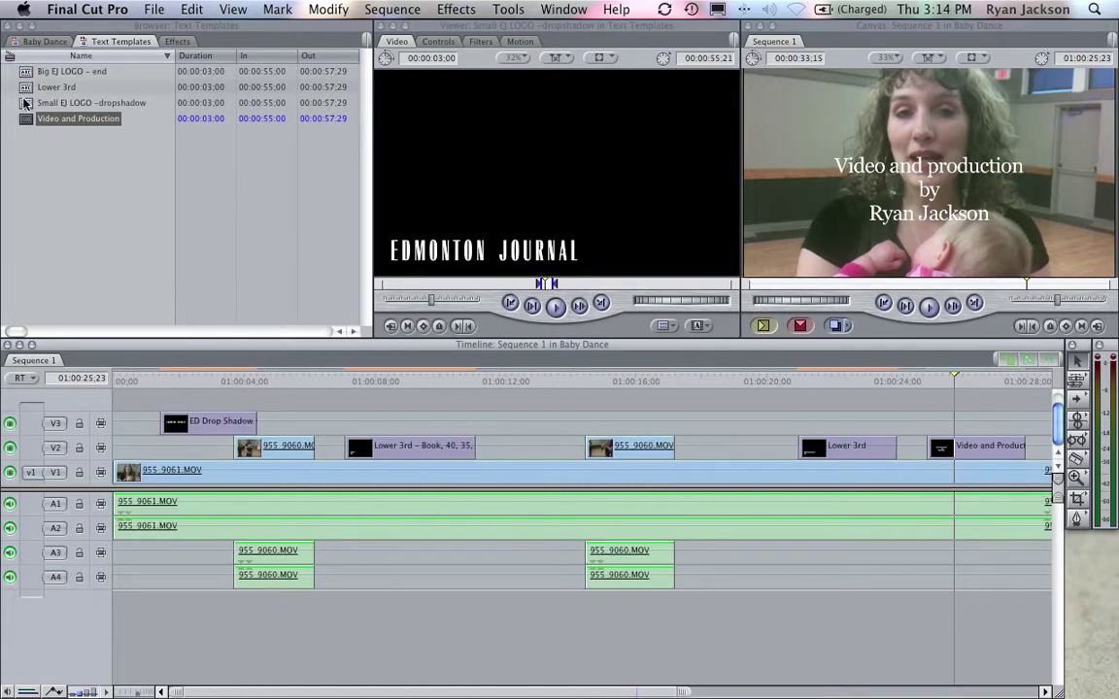
Step: Put Small EJ LOGO -dropshadow on new track V4 at the start with a Cross Dissolve
{"action": "left_click_drag", "start_coordinate": [27, 101], "coordinate": [132, 392]}
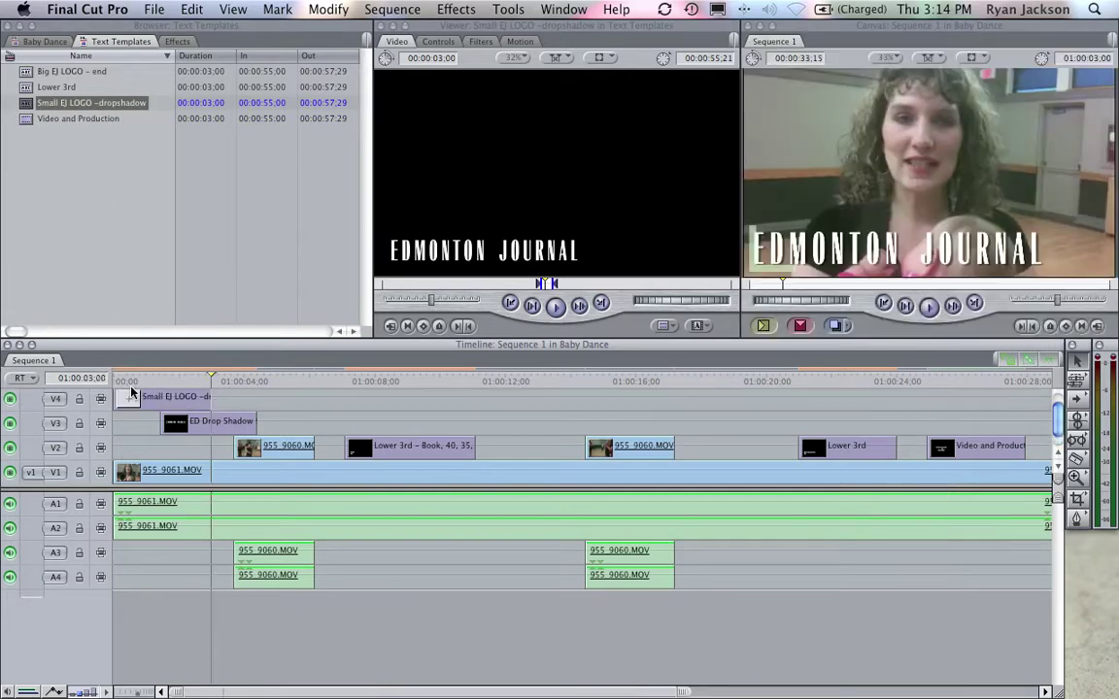
{"action": "left_click", "coordinate": [131, 382]}
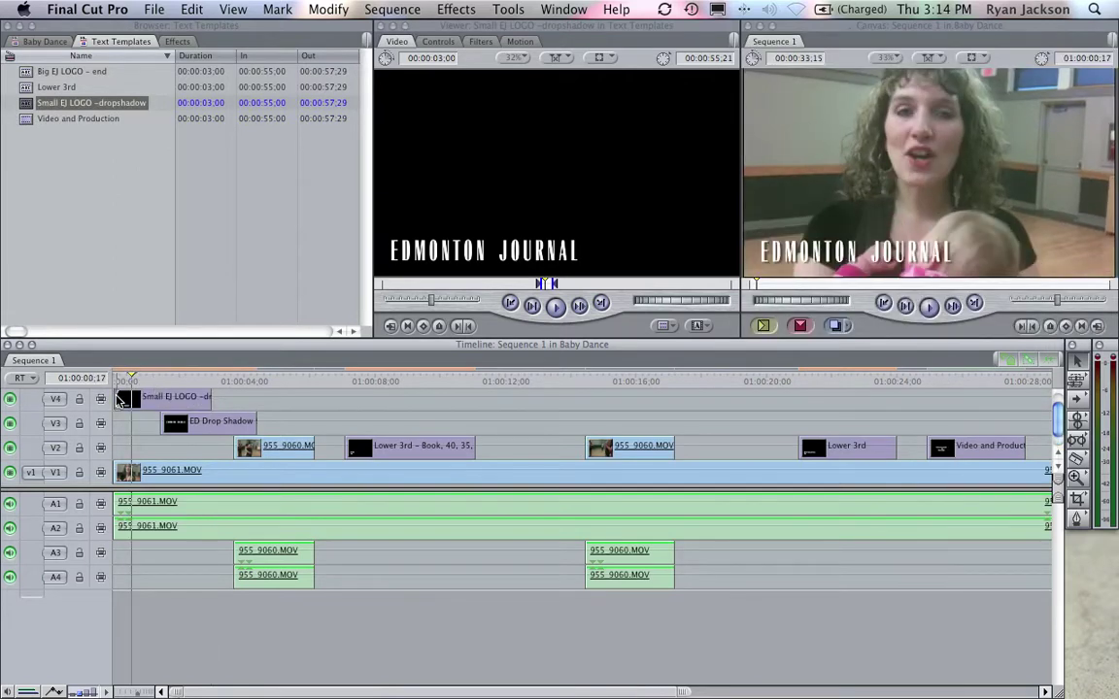
{"action": "key", "text": "super+t"}
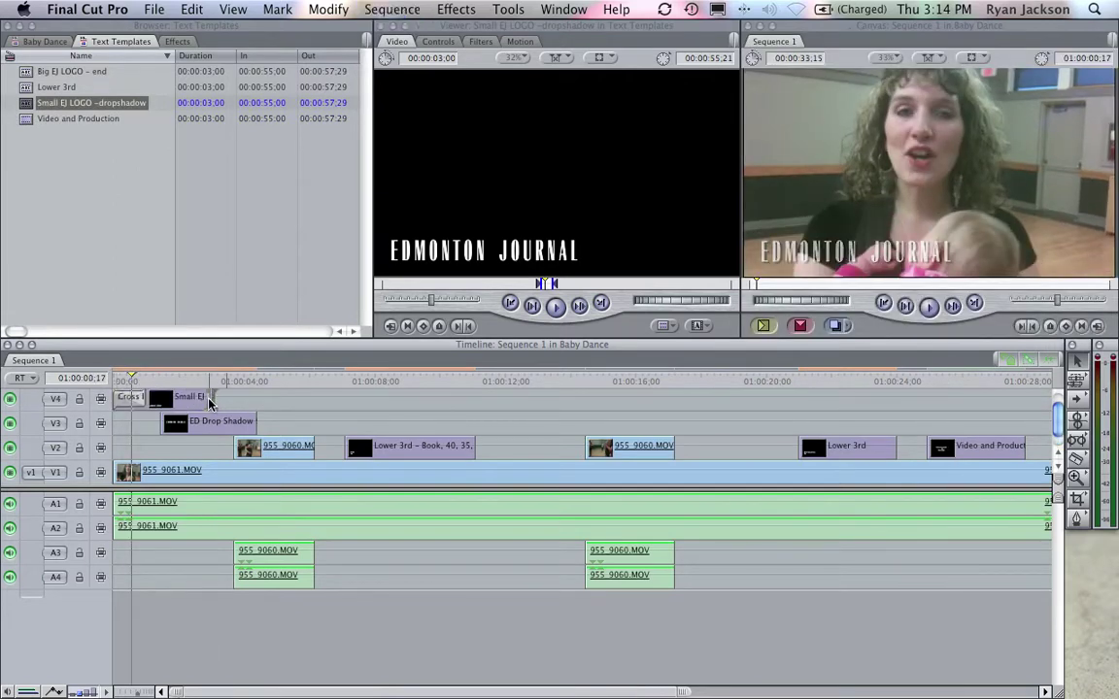
{"action": "key", "text": "super+t"}
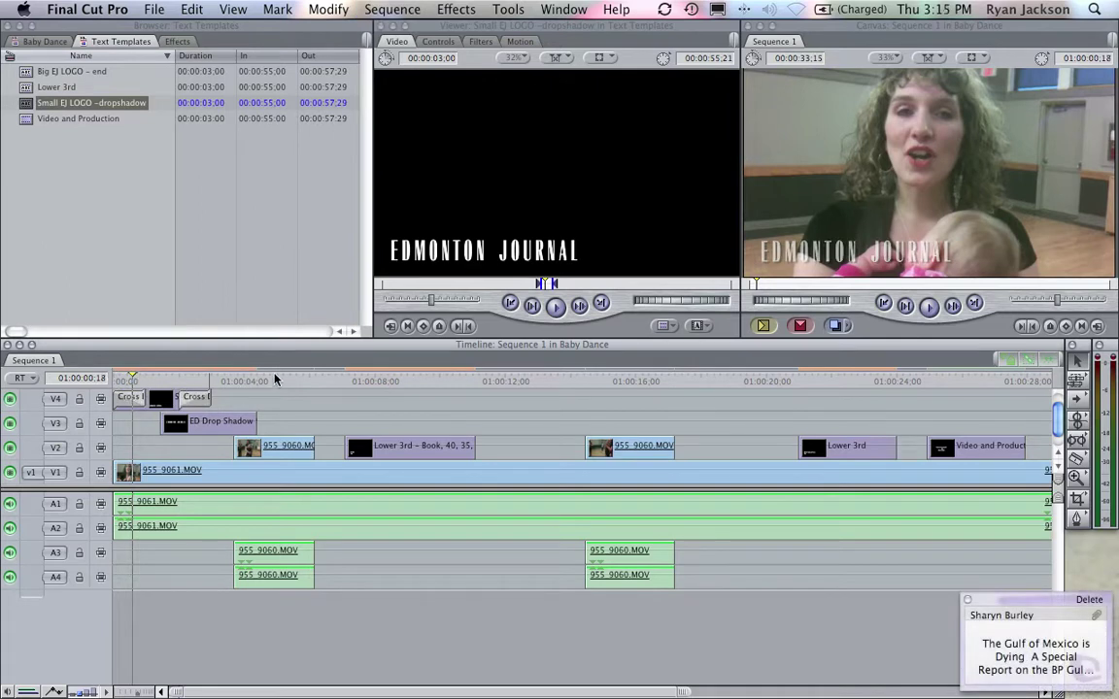
{"action": "left_click", "coordinate": [181, 381]}
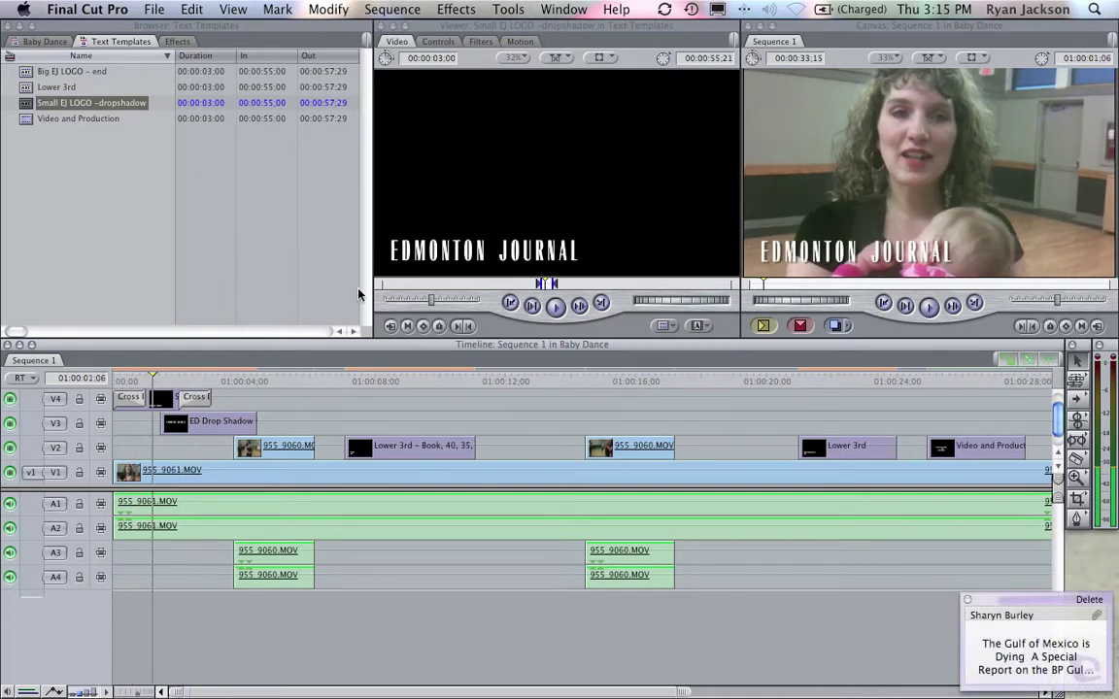
Step: Review the opening logo clips' Motion settings and uncheck the small logo's Drop Shadow
{"action": "left_click", "coordinate": [182, 400]}
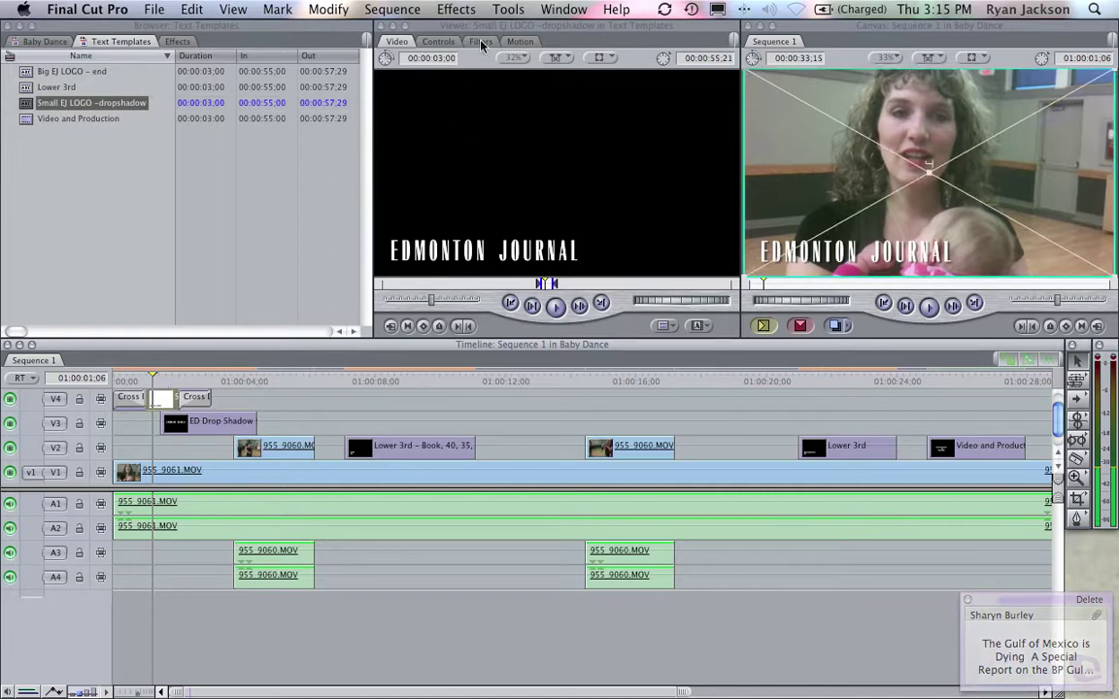
{"action": "left_click", "coordinate": [519, 41]}
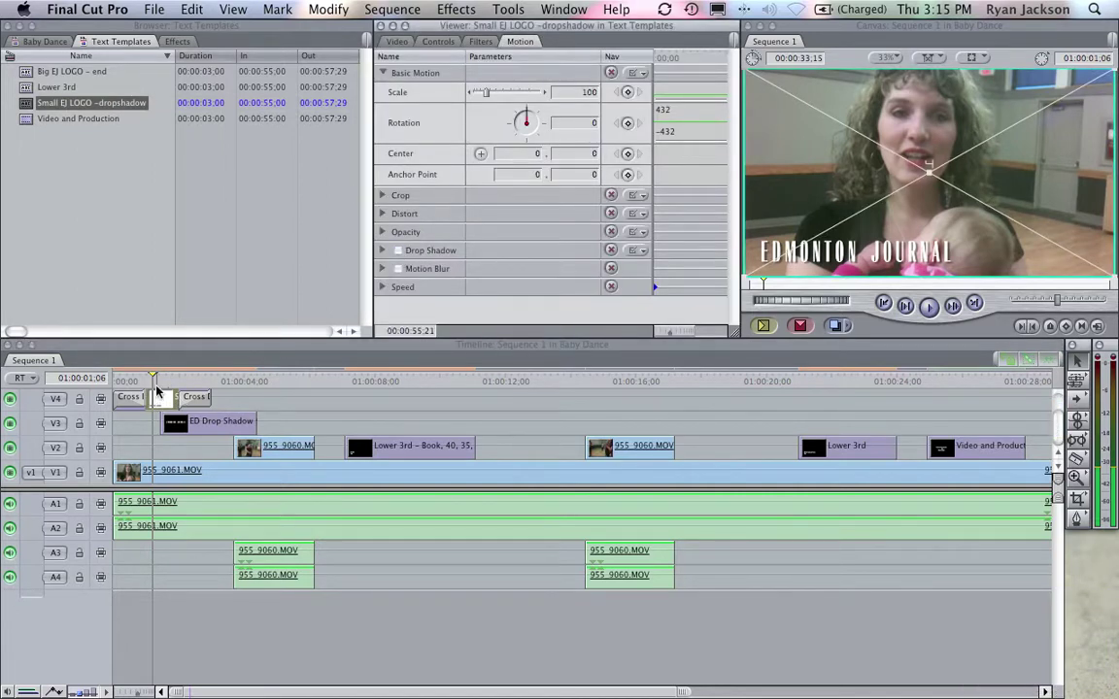
{"action": "left_click", "coordinate": [163, 380]}
{"action": "double_click", "coordinate": [216, 424]}
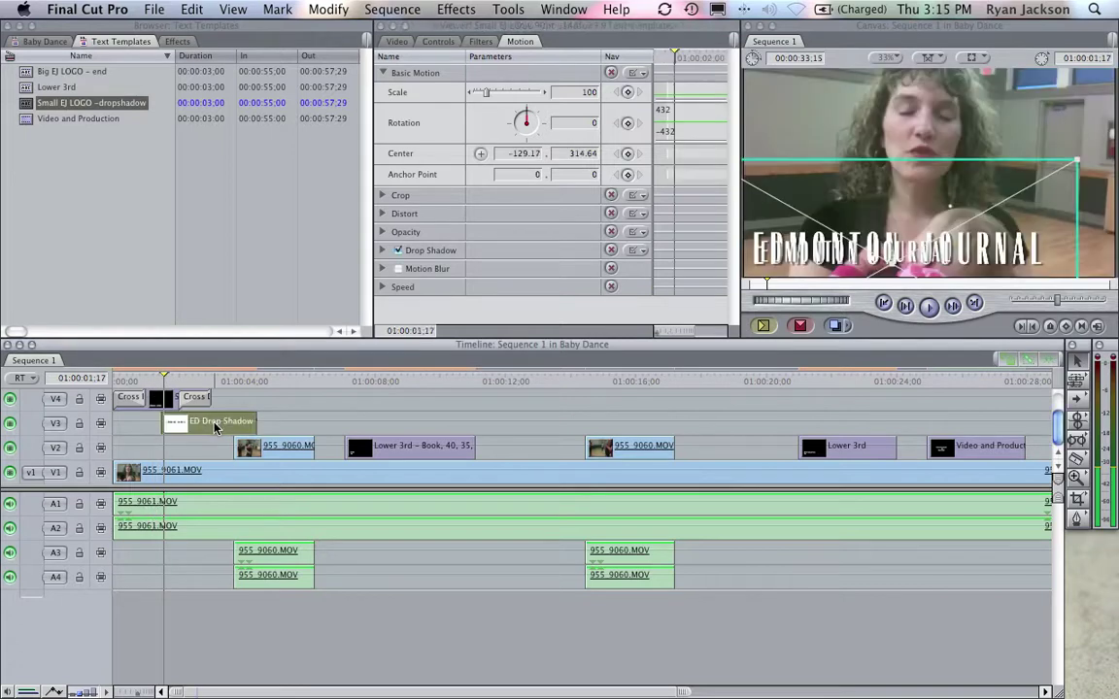
{"action": "double_click", "coordinate": [165, 398]}
{"action": "left_click", "coordinate": [400, 251]}
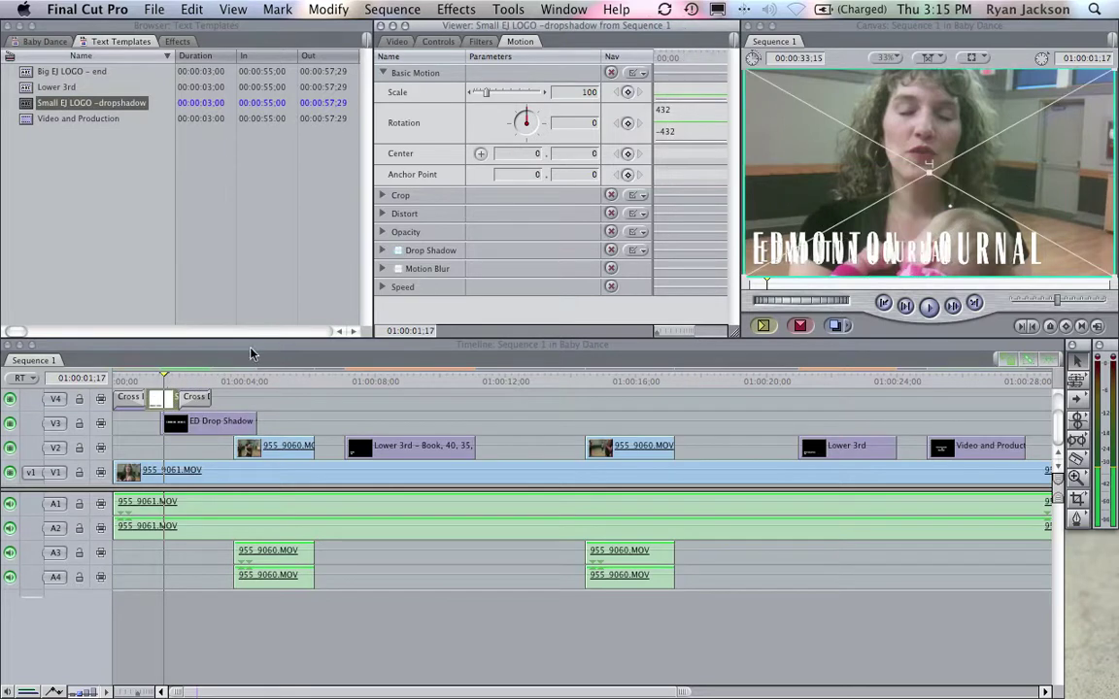
{"action": "left_click_drag", "start_coordinate": [201, 371], "coordinate": [323, 403]}
{"action": "key", "text": "space"}
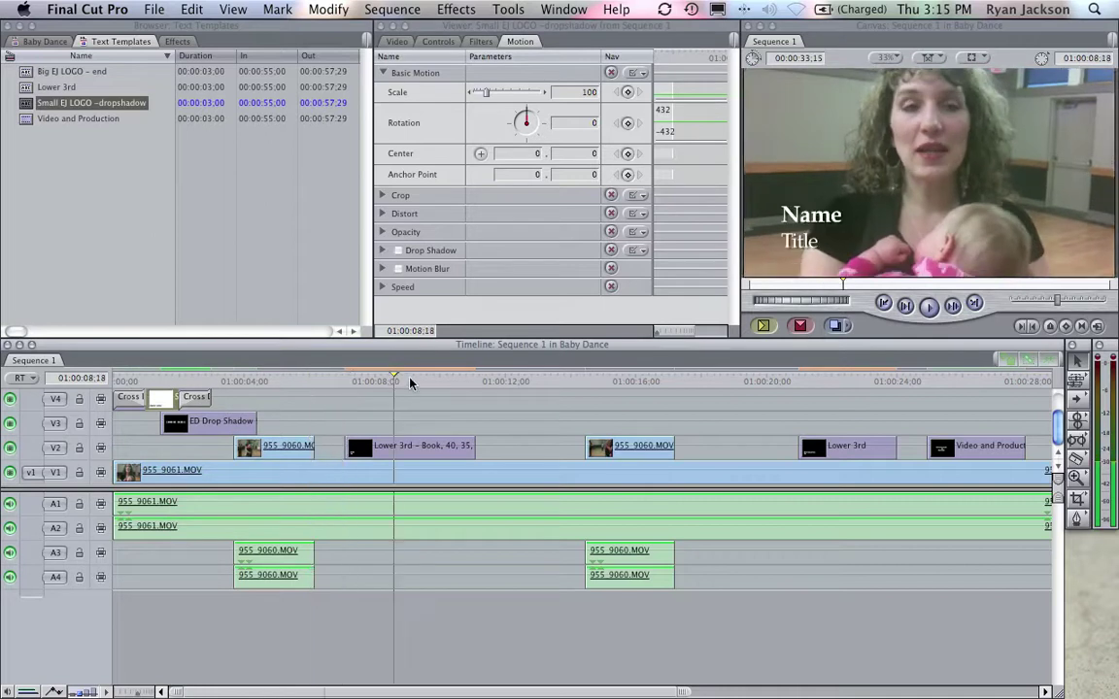
{"action": "left_click", "coordinate": [36, 378]}
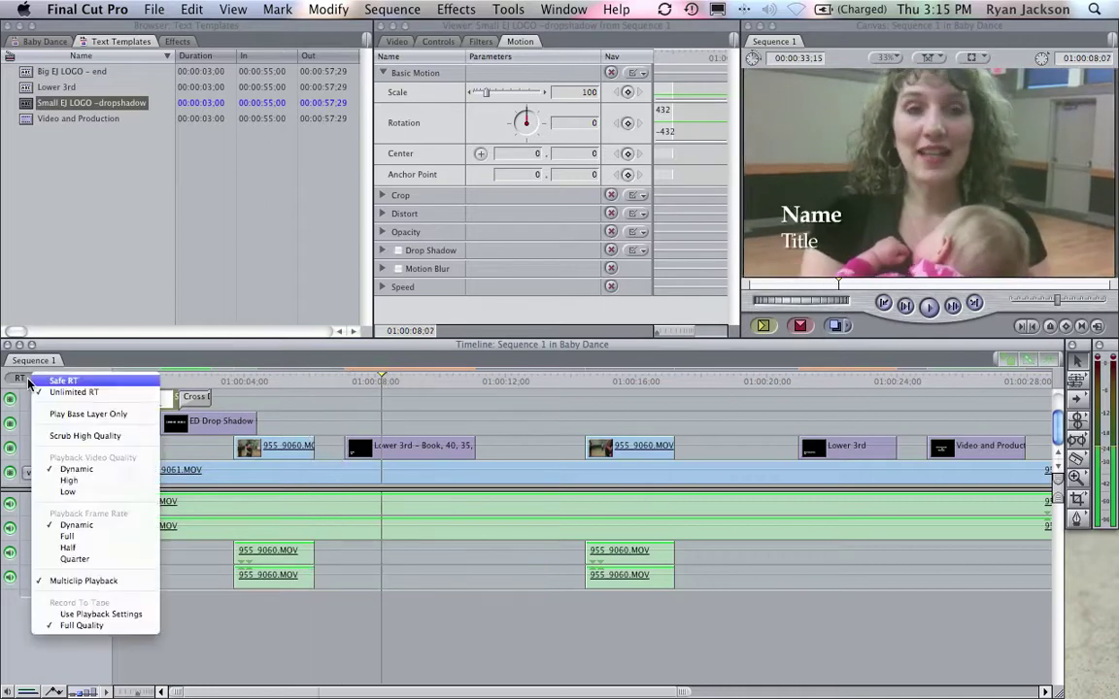
{"action": "left_click", "coordinate": [23, 381]}
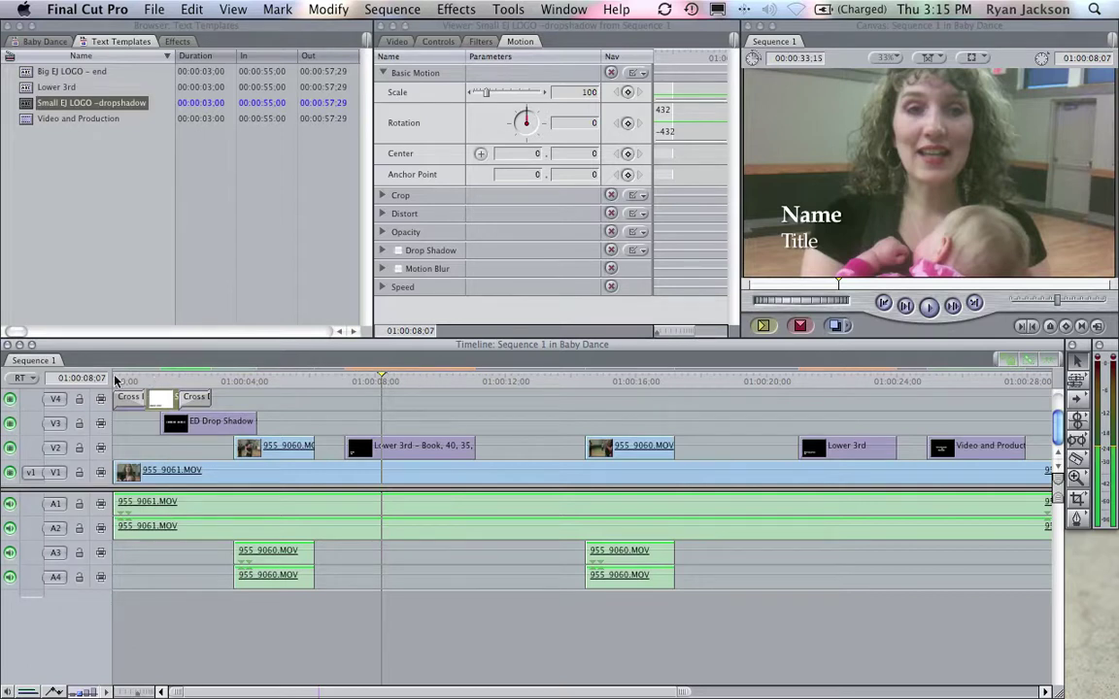
{"action": "left_click", "coordinate": [29, 380]}
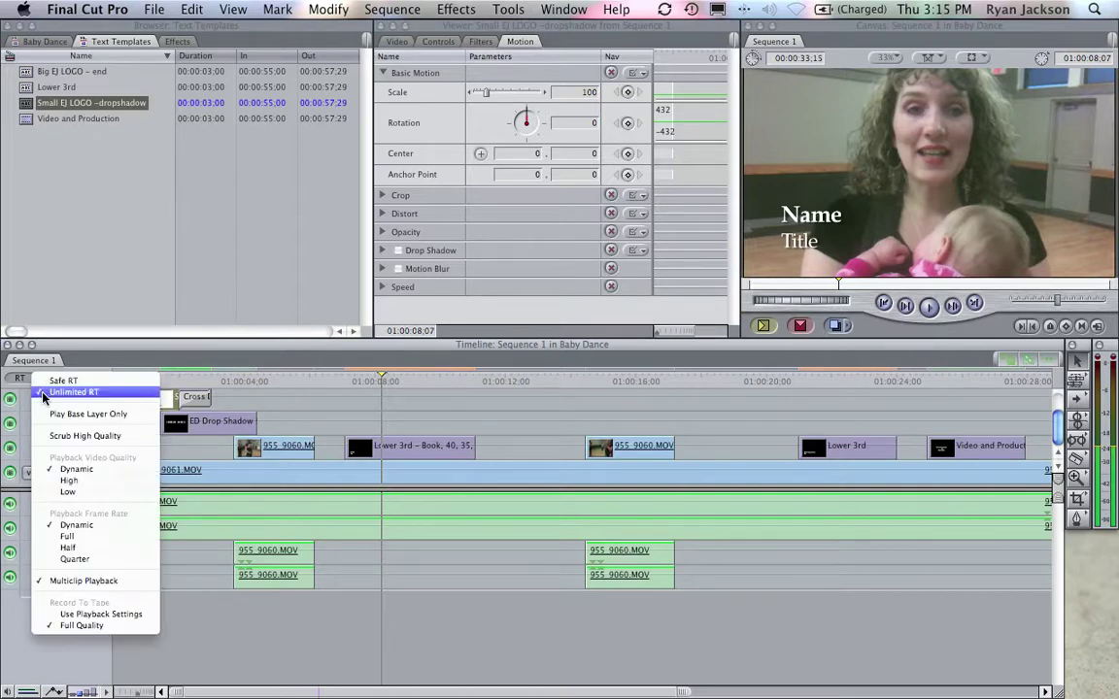
{"action": "left_click", "coordinate": [43, 394]}
{"action": "mouse_move", "coordinate": [357, 380]}
{"action": "left_mouse_down"}
{"action": "mouse_move", "coordinate": [324, 380]}
{"action": "mouse_move", "coordinate": [400, 382]}
{"action": "mouse_move", "coordinate": [358, 377]}
{"action": "mouse_move", "coordinate": [372, 381]}
{"action": "left_mouse_up"}
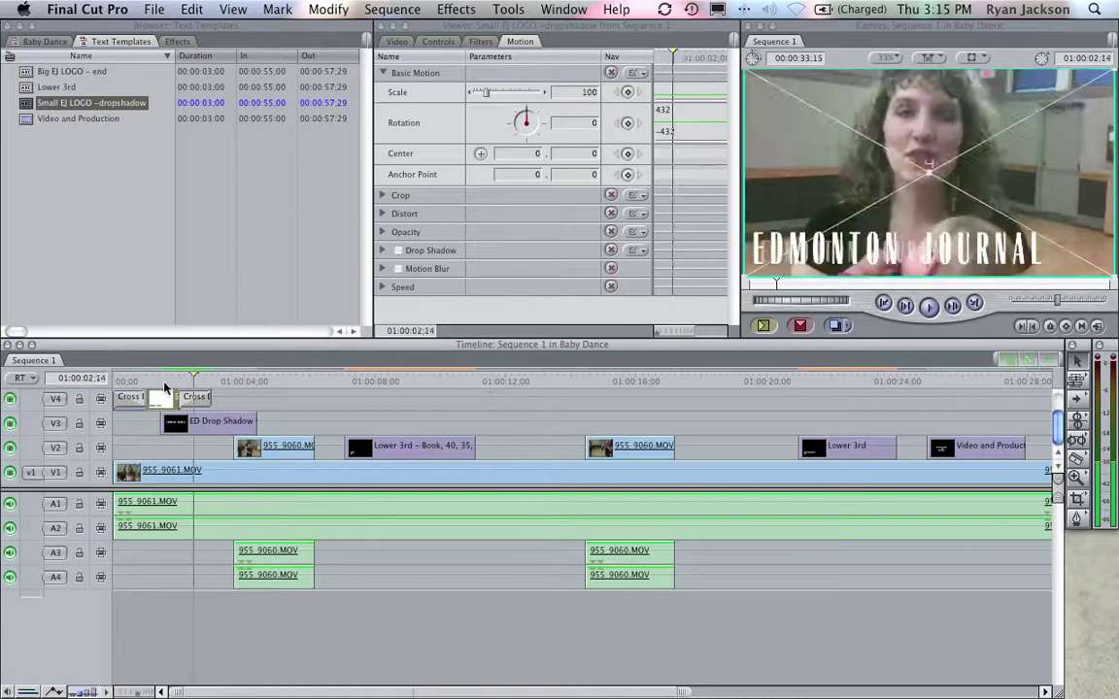